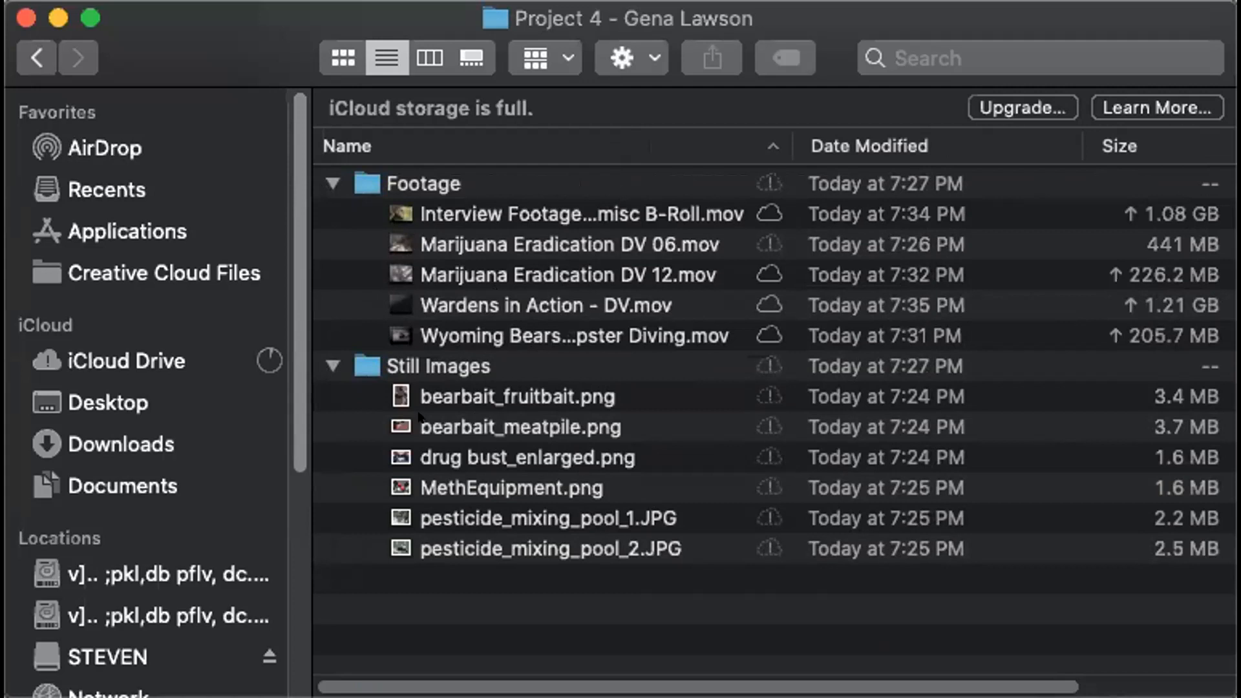
- Collapse the Still Images and Footage folders in the Project 4 folder listing
left_click(331, 366)
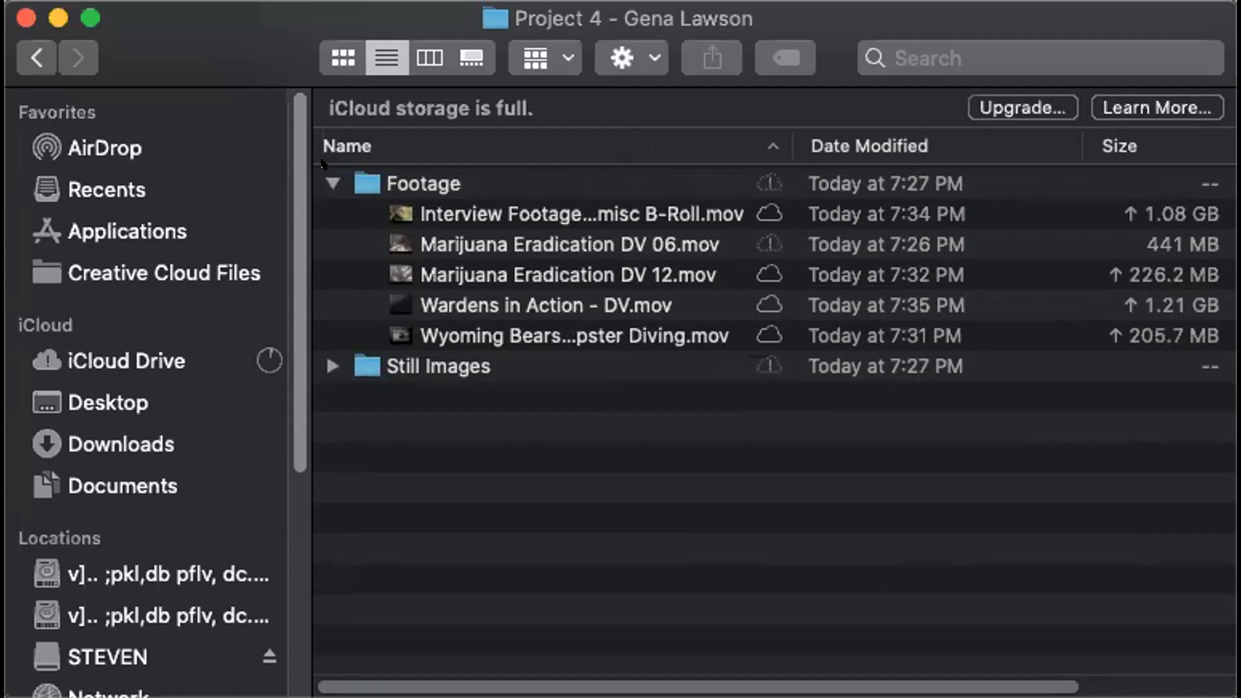
left_click(332, 184)
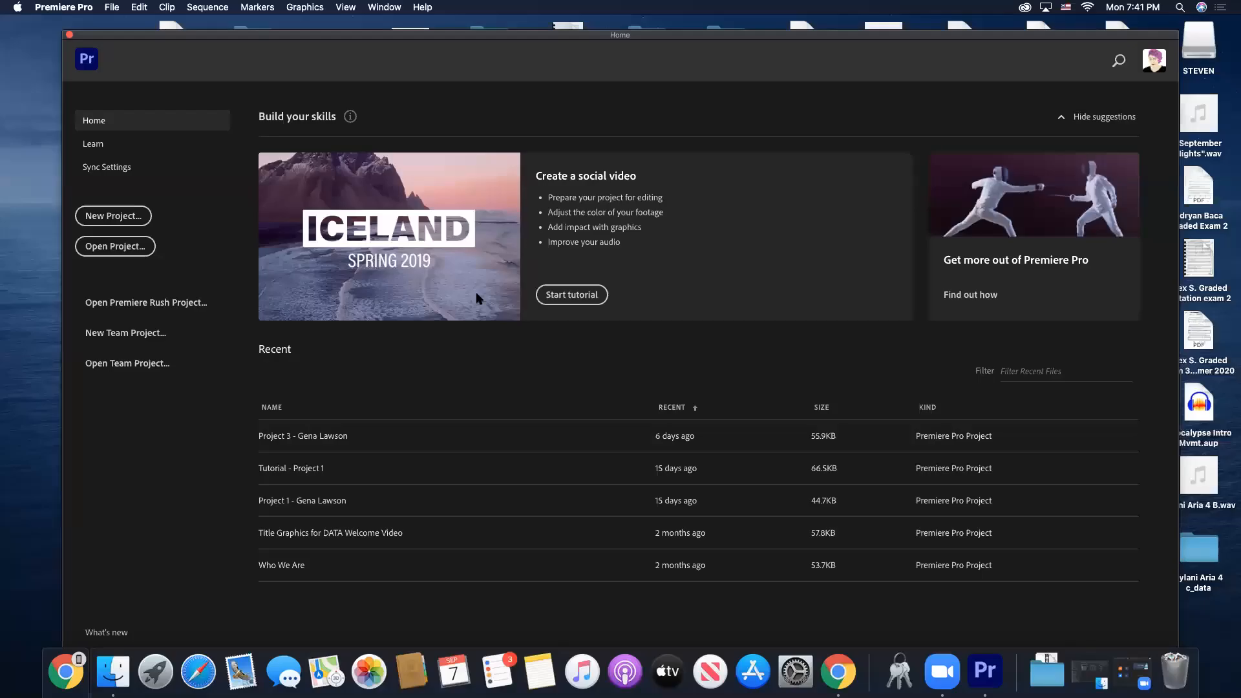
- Start a new Premiere Pro project and name it "Project 4 - " followed by the person's full name
left_click(110, 215)
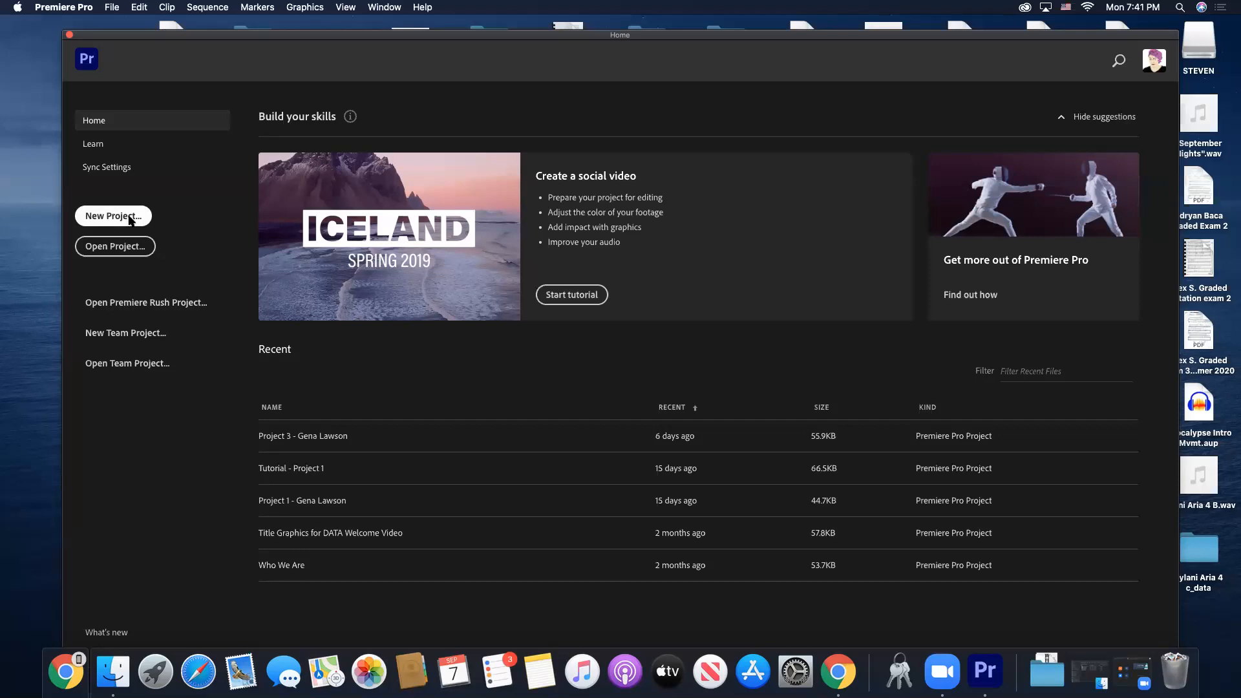
left_click(132, 220)
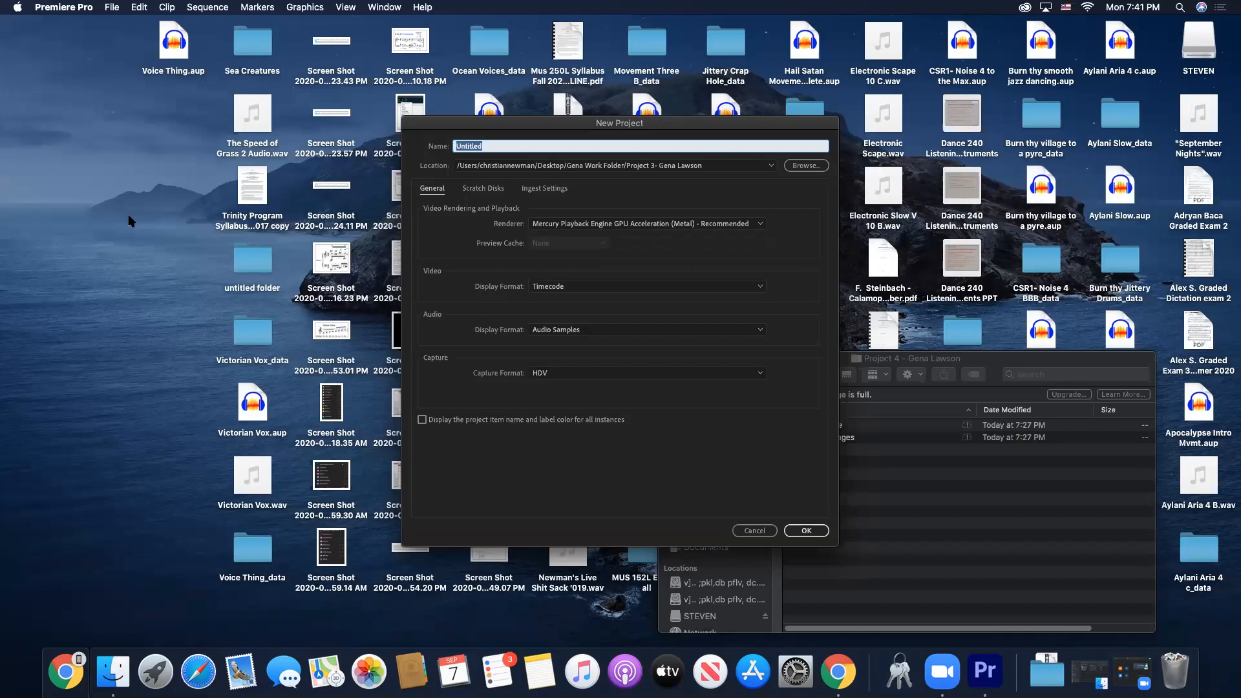
type("Project 4PP")
key("BackSpace")
type("- Gena Lawson")
- Set the project location to the Project 4 folder inside the work folder and create the project
left_click(802, 169)
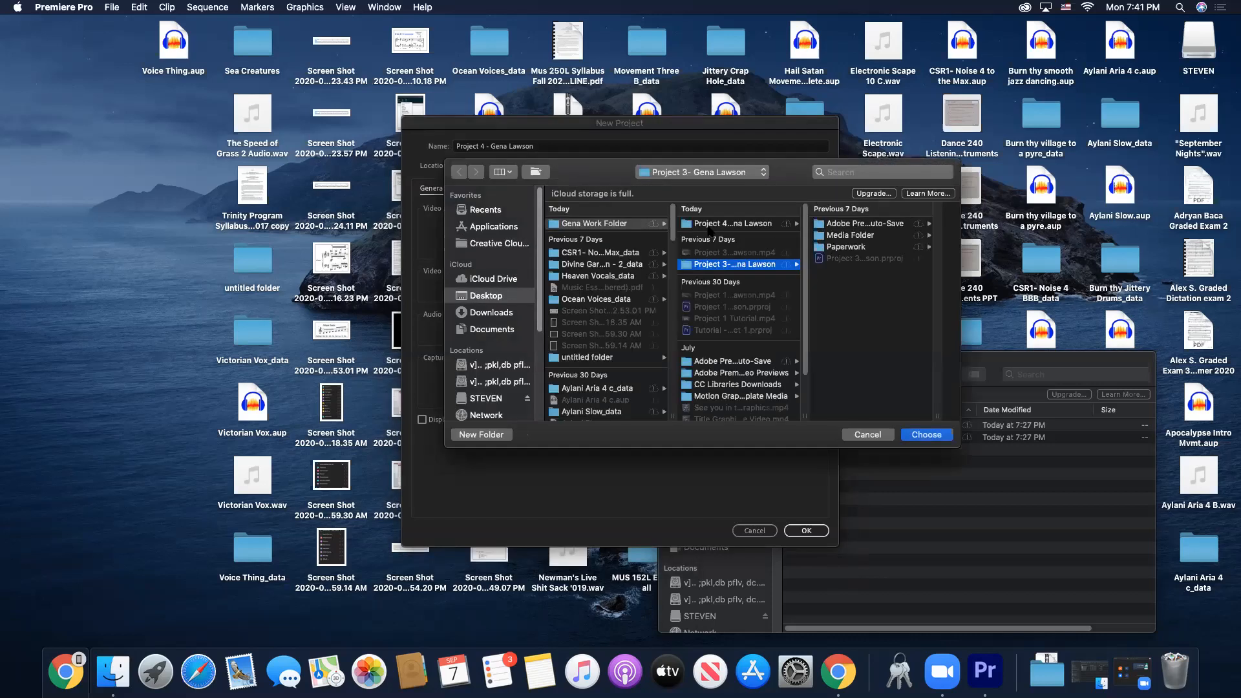
left_click(709, 225)
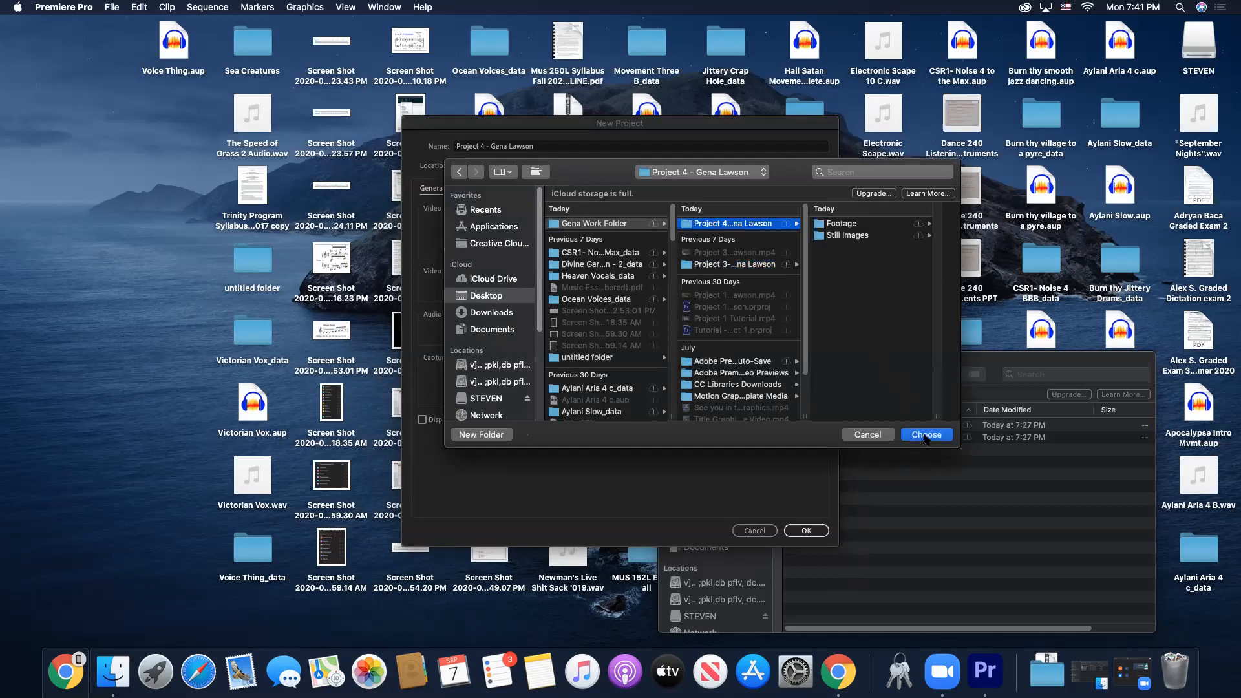
left_click(926, 437)
left_click(807, 531)
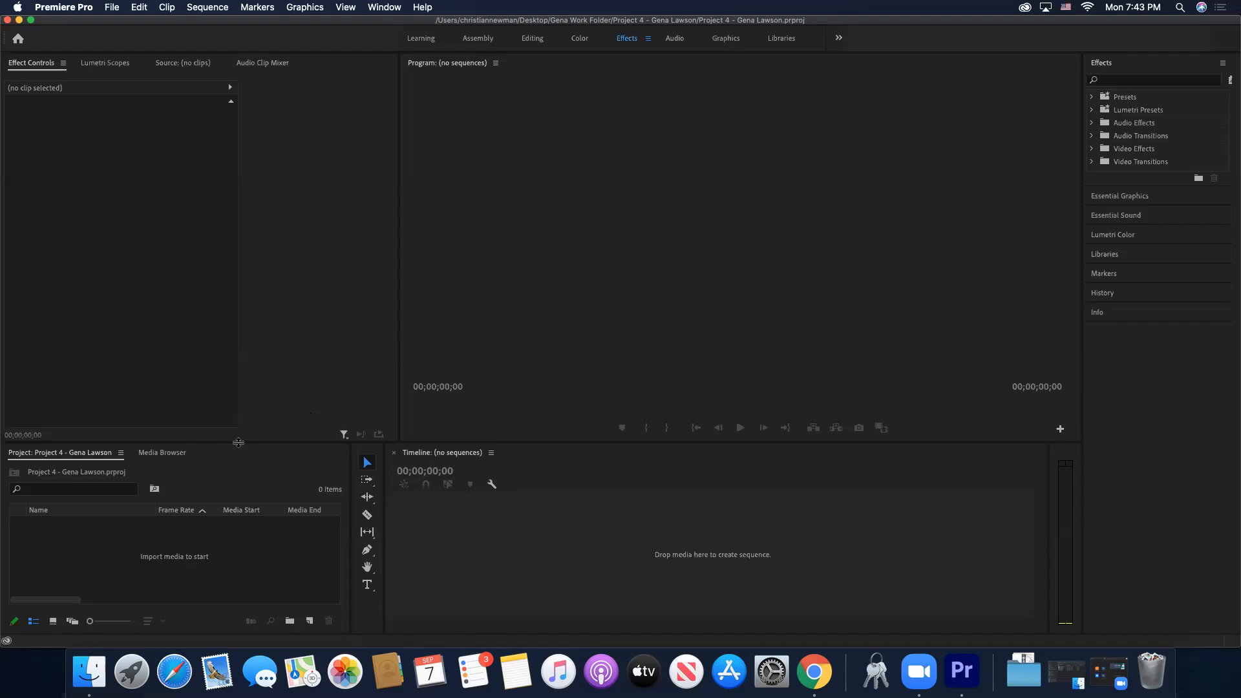
- Enlarge the Project and Timeline panels upward by raising the divider below Effect Controls
left_click(262, 419)
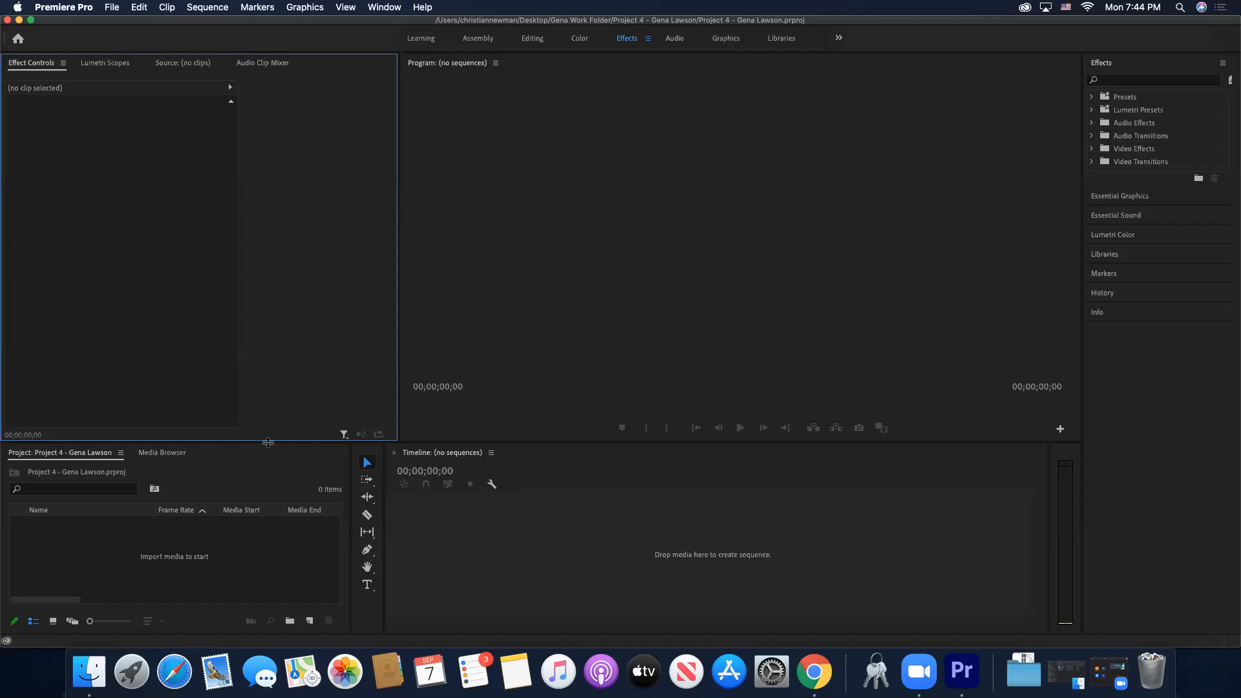
left_click_drag(287, 443, 286, 393)
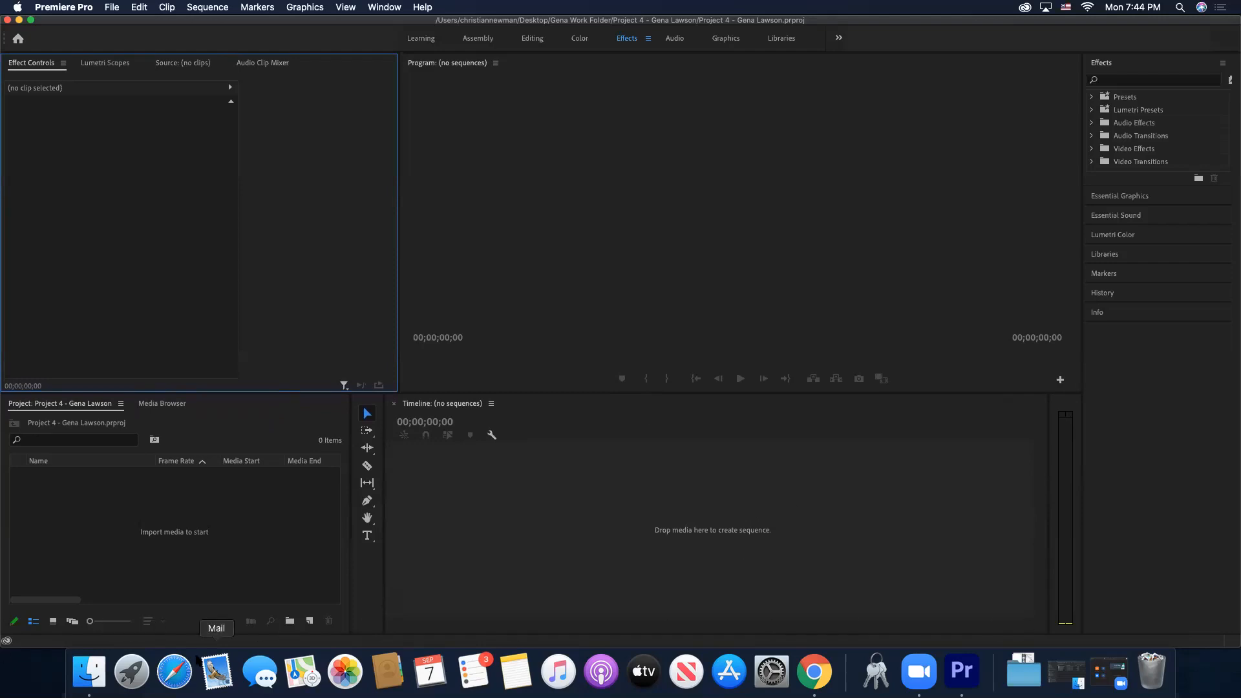
- Switch to Finder, search the Mac for "ge" and open the Project 4 folder
left_click(1060, 675)
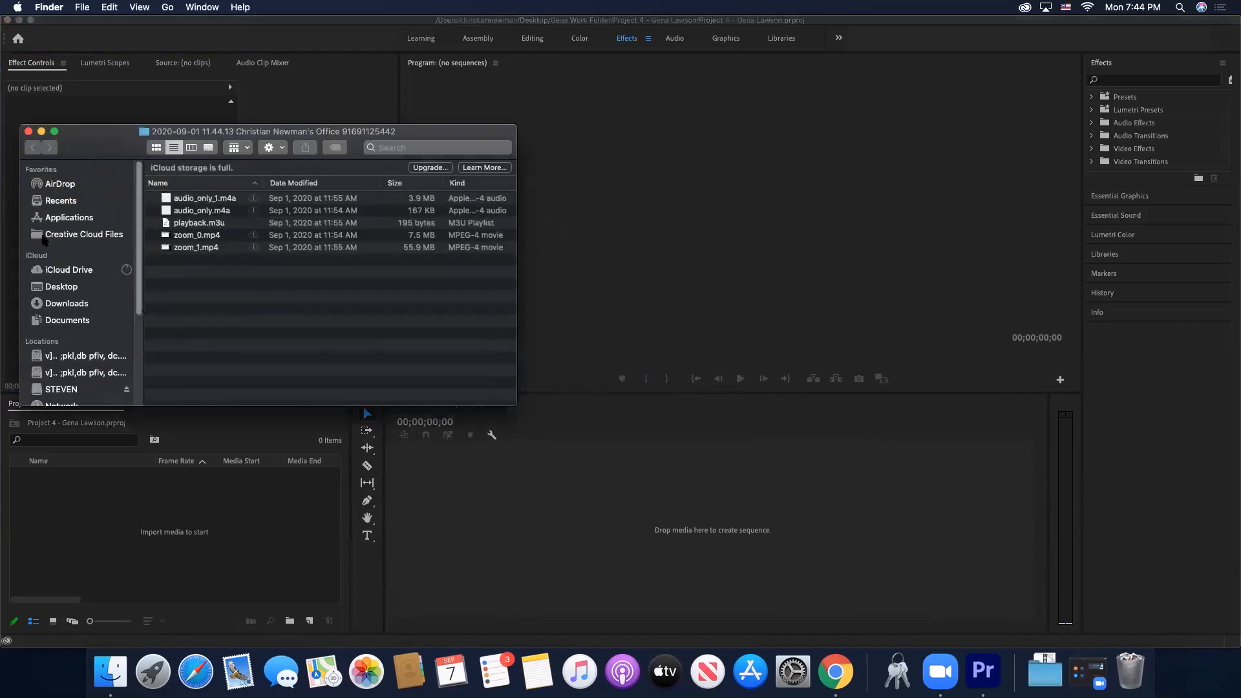
left_click(57, 202)
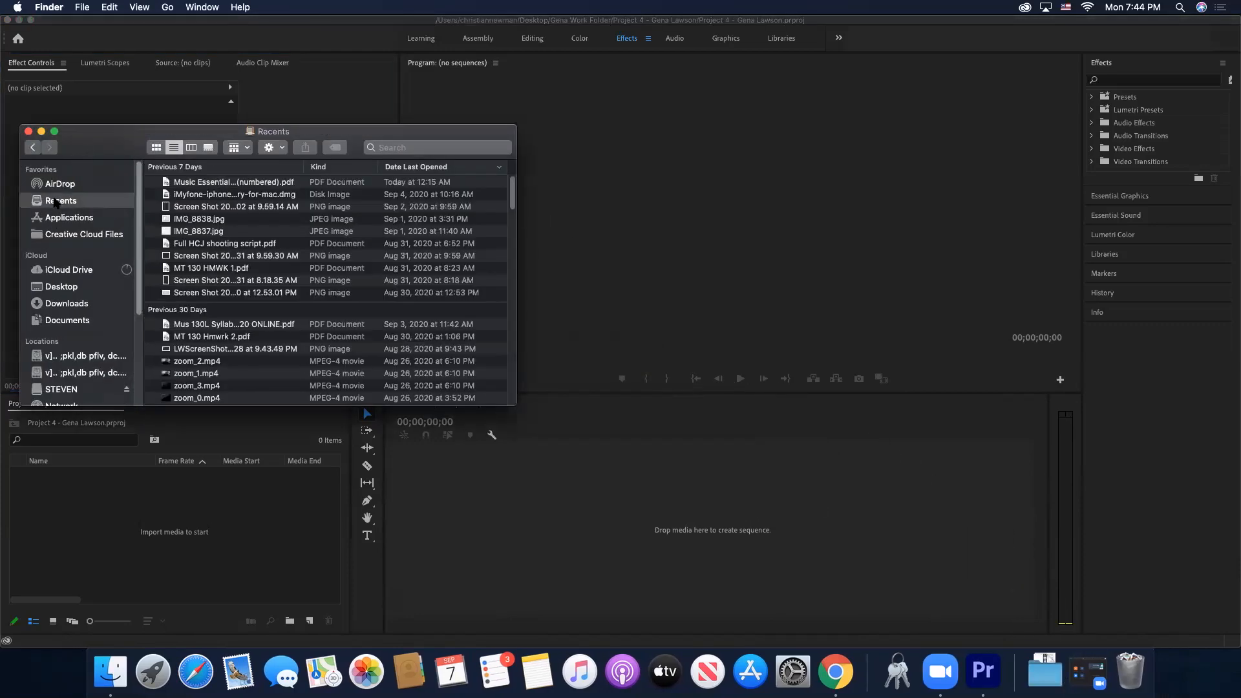
left_click(65, 288)
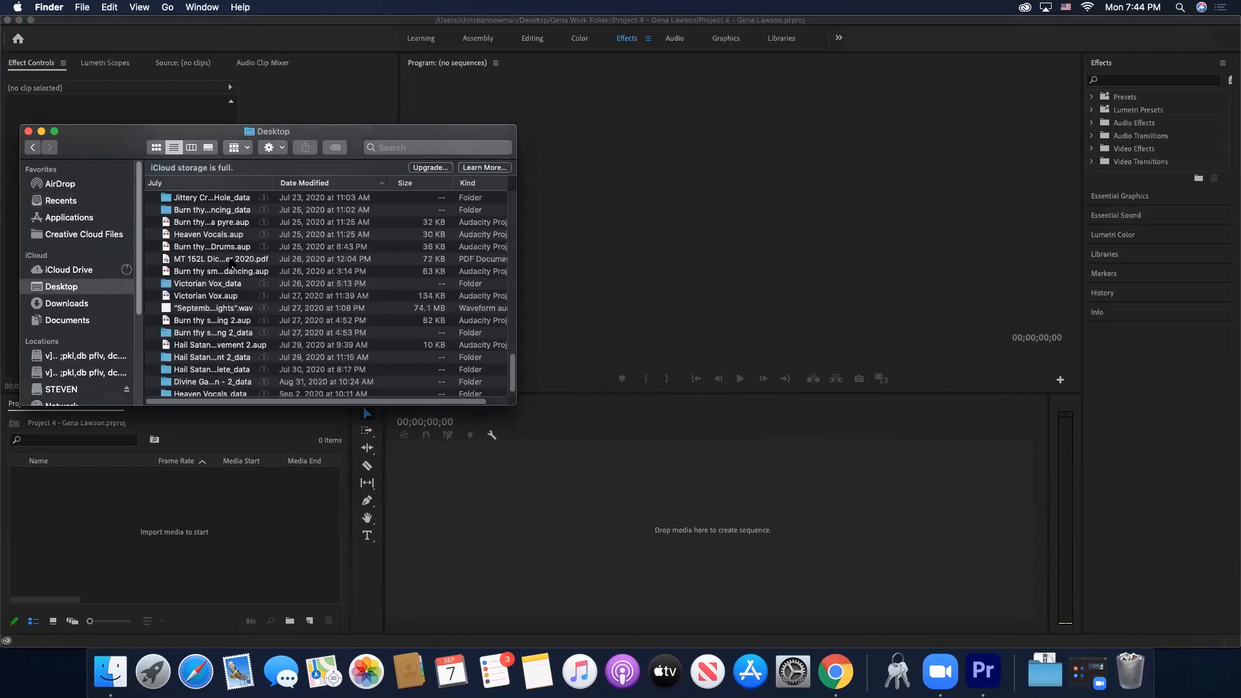
scroll(236, 309, "down", 10)
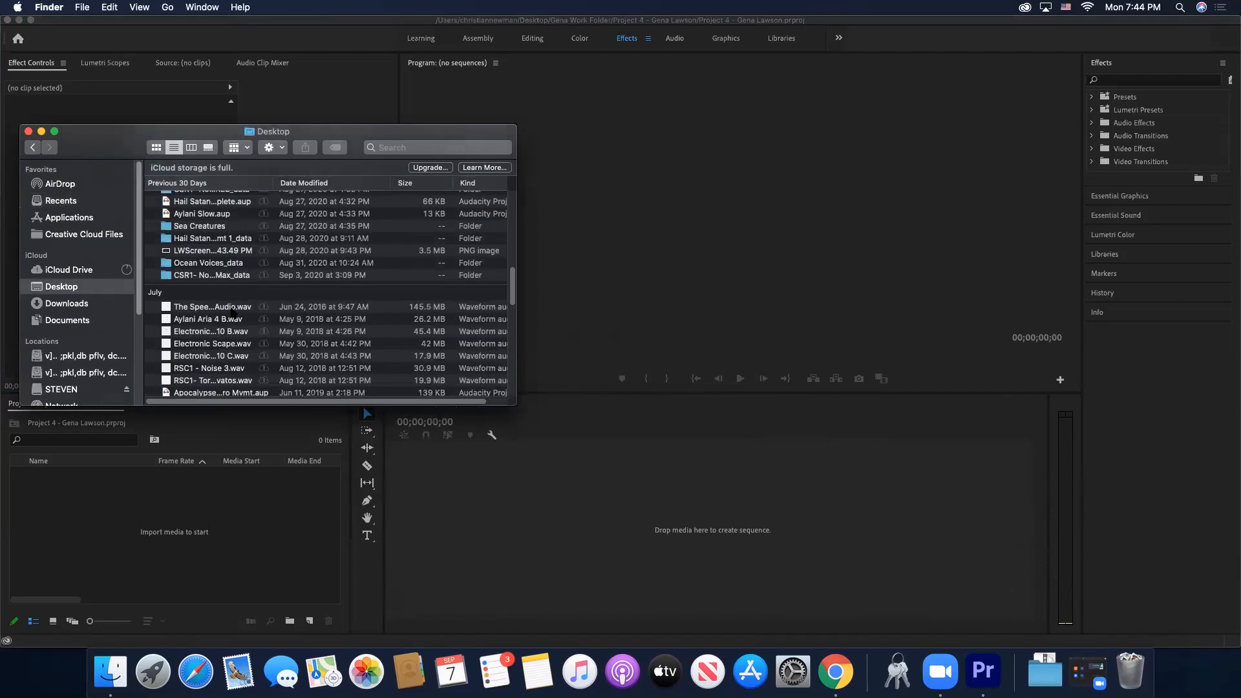
scroll(234, 313, "up", 5)
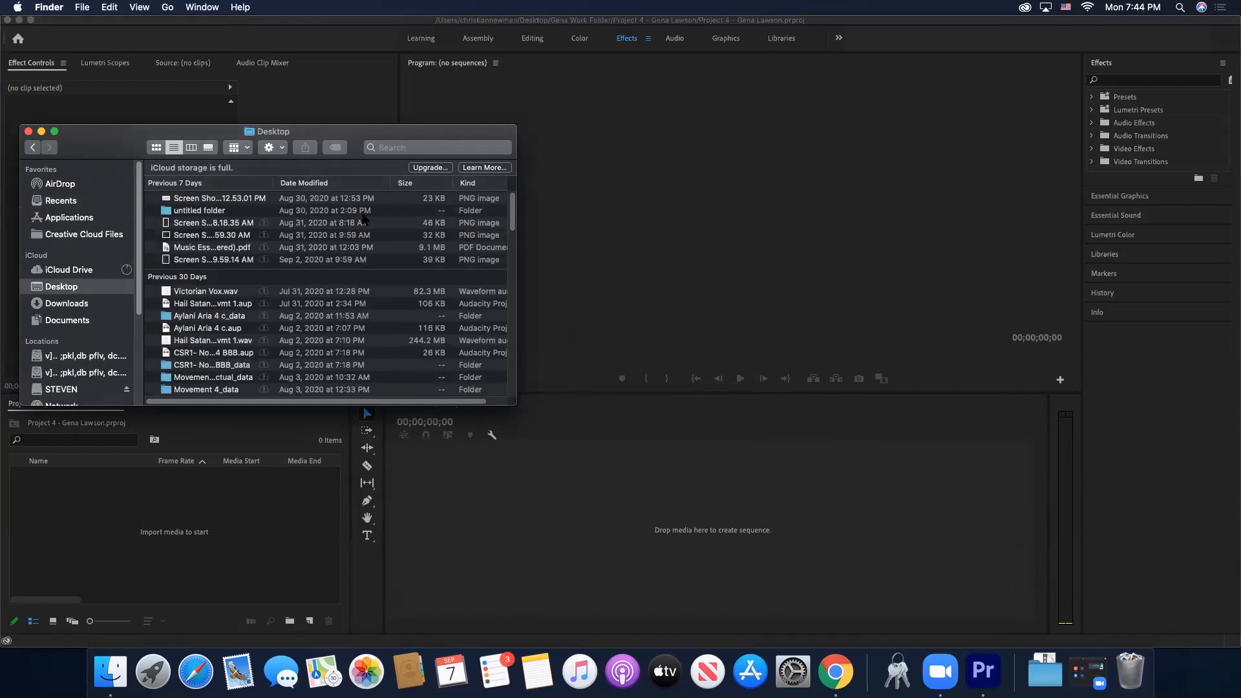
left_click(424, 146)
type("ge")
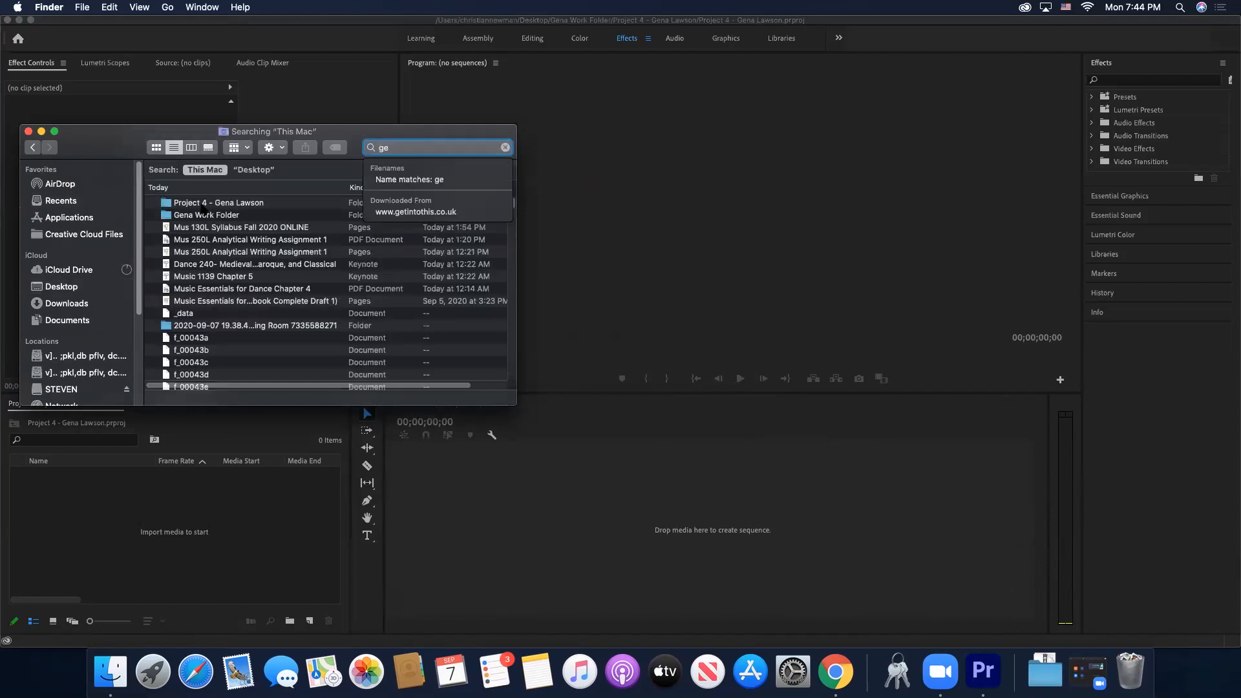
left_click(200, 204)
left_click_drag(131, 133, 501, 131)
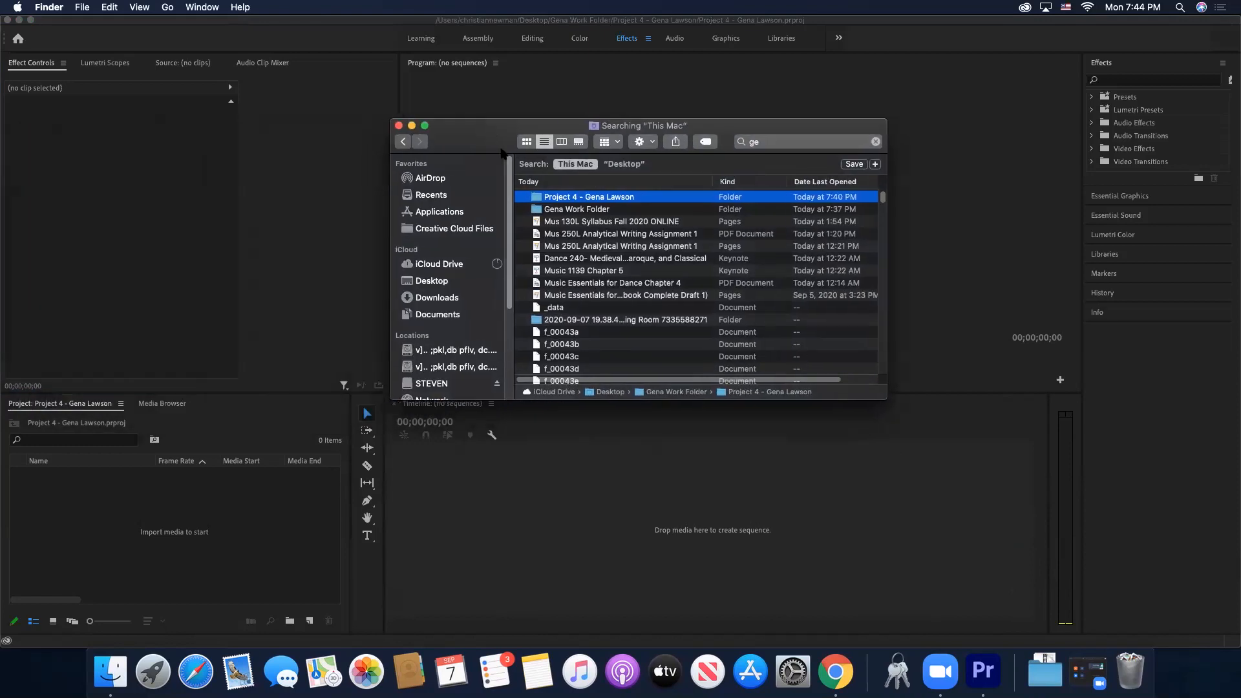
double_click(552, 199)
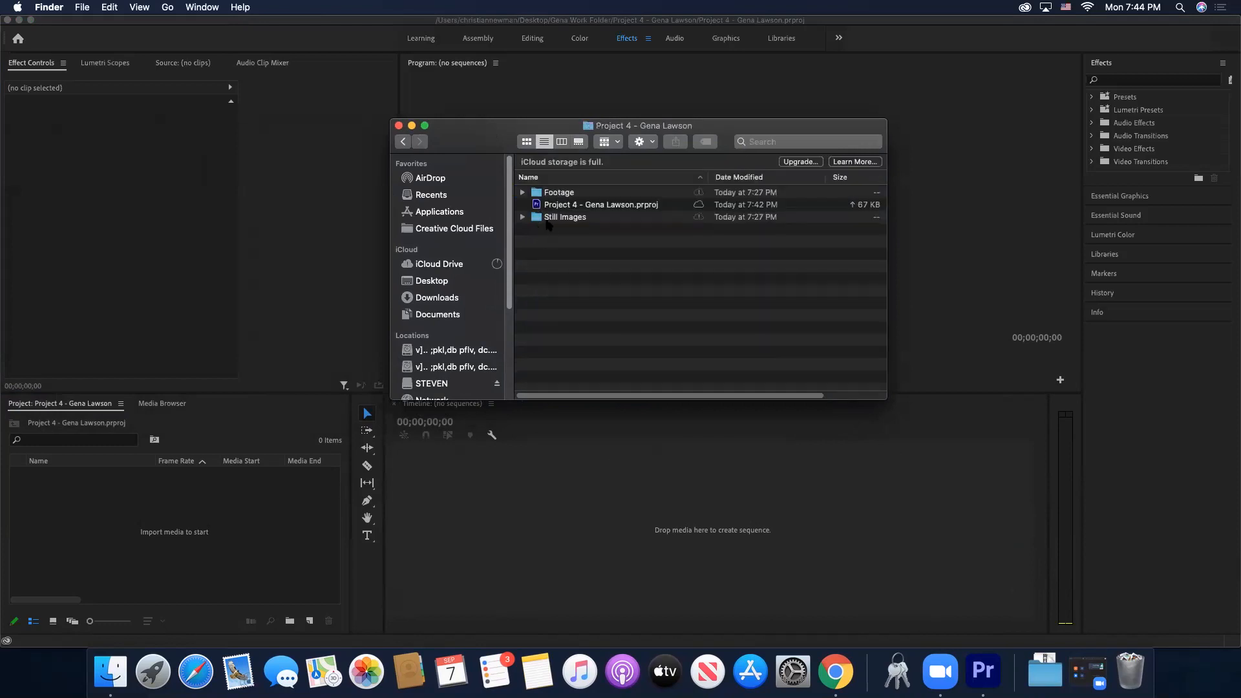
- Import the Footage and Still Images folders together into the Premiere Pro project as bins
left_click(545, 194)
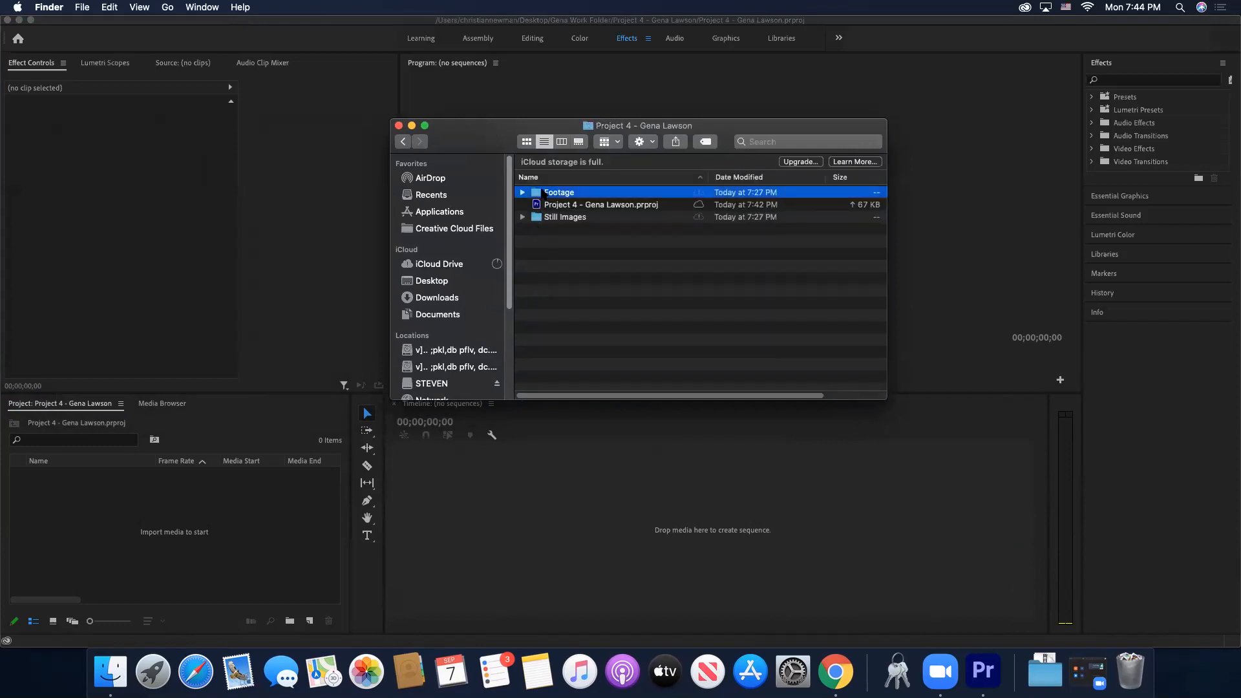
left_click(560, 219, "super")
left_click_drag(546, 193, 149, 525)
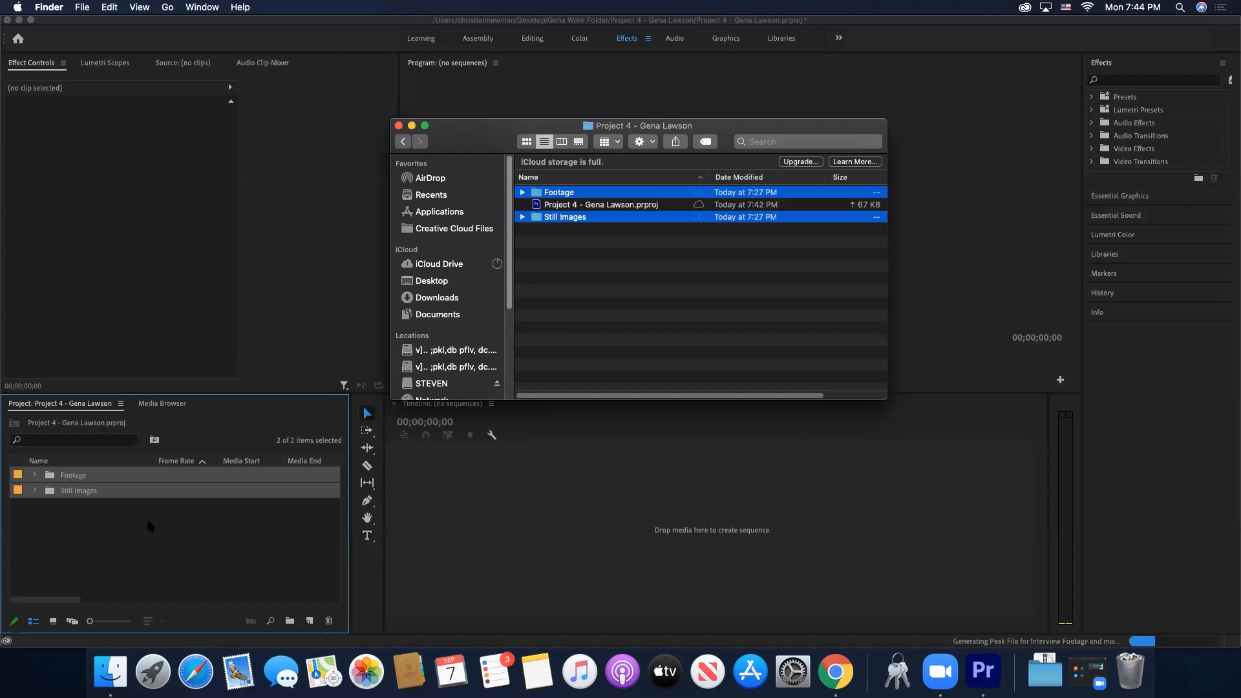
left_click(149, 526)
left_click(102, 524)
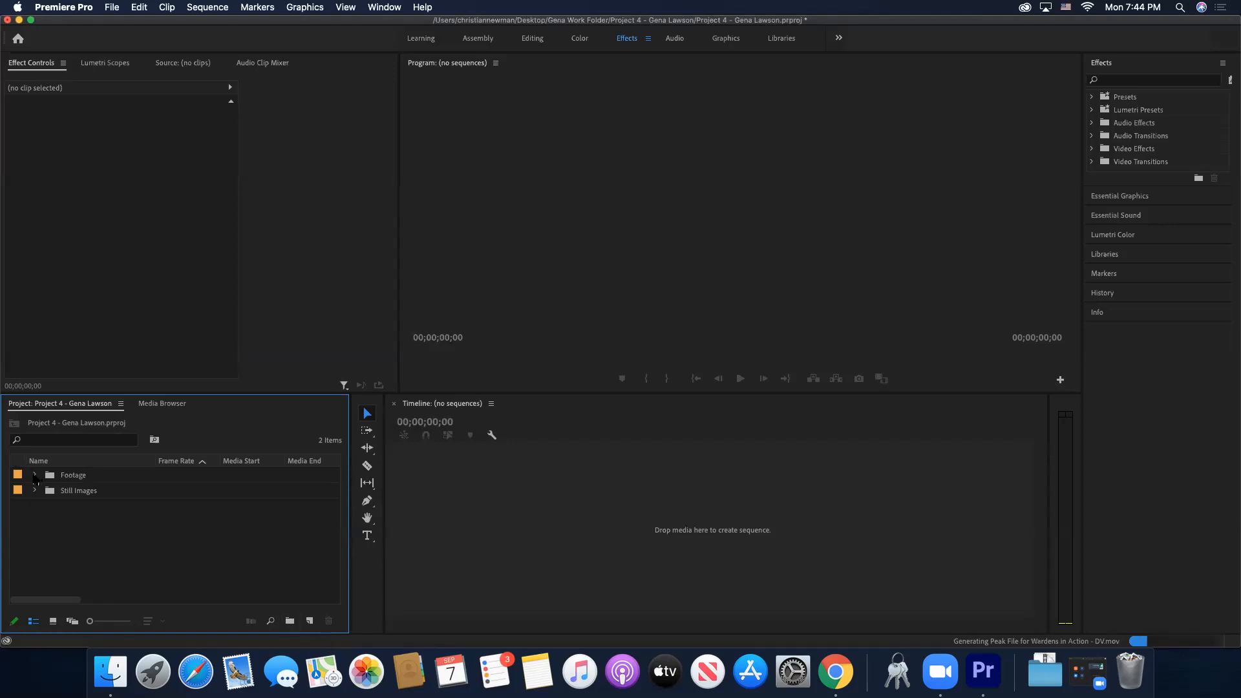
- Check the imported clips and images inside the Footage and Still Images bins, and collapse both bins
left_click(35, 476)
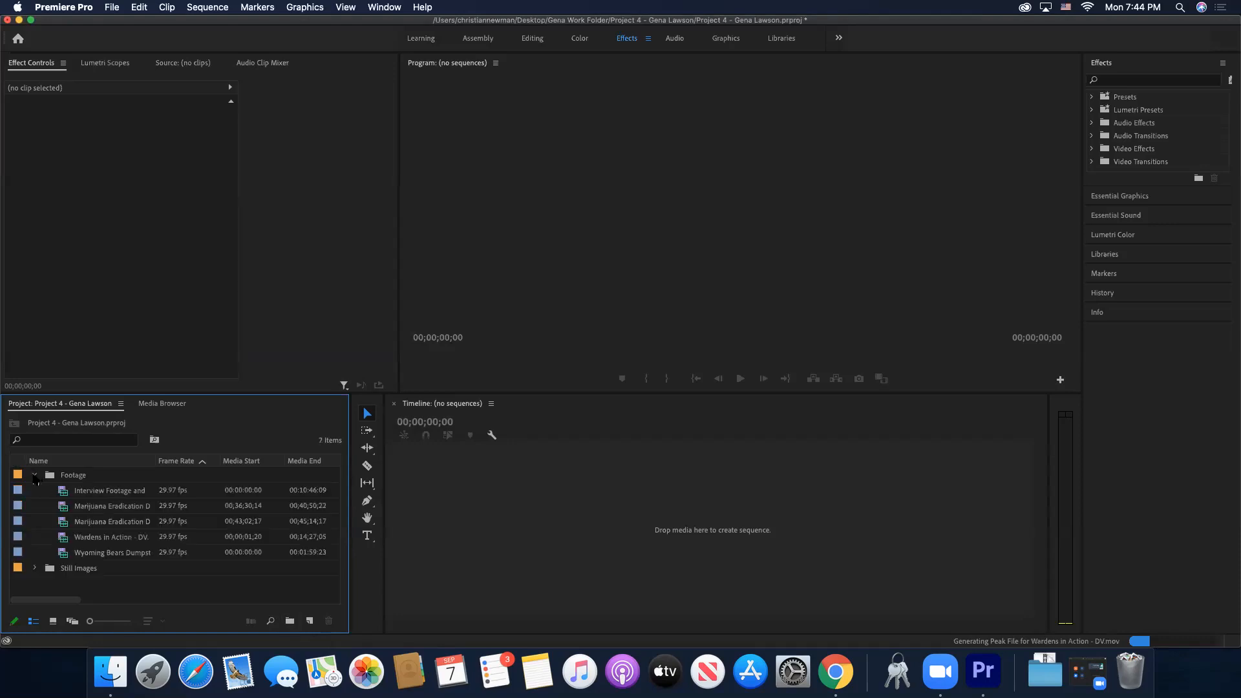
left_click(35, 568)
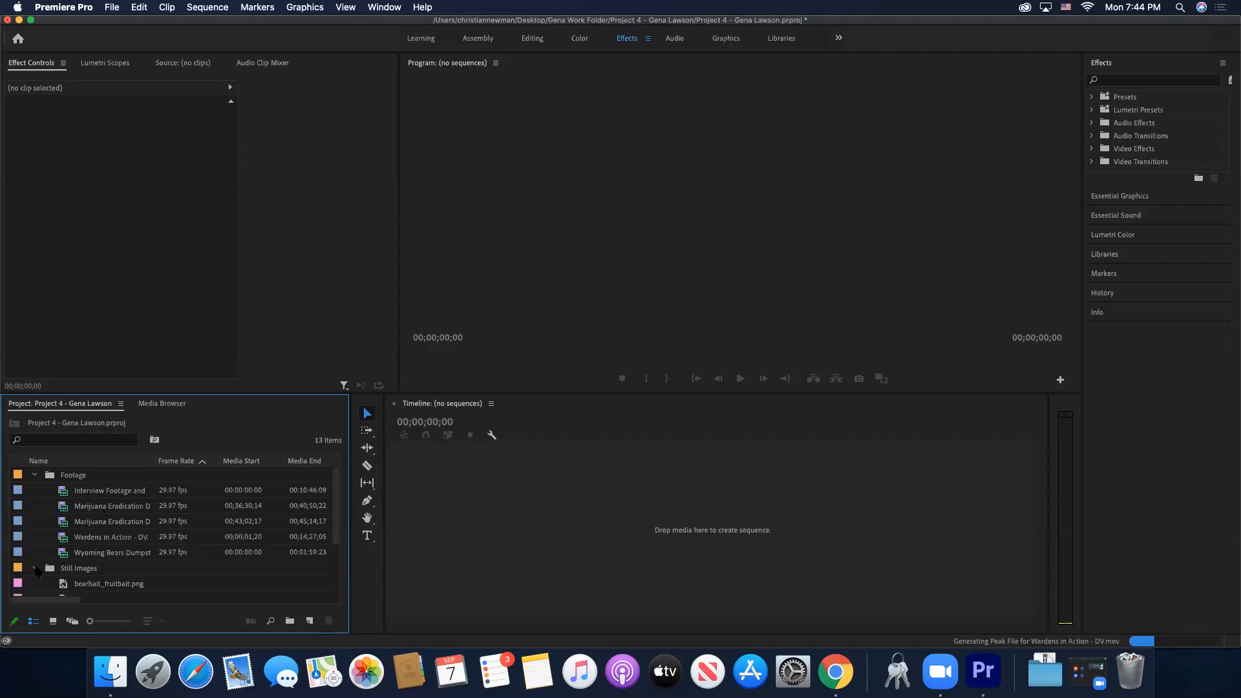
scroll(101, 579, "down", 3)
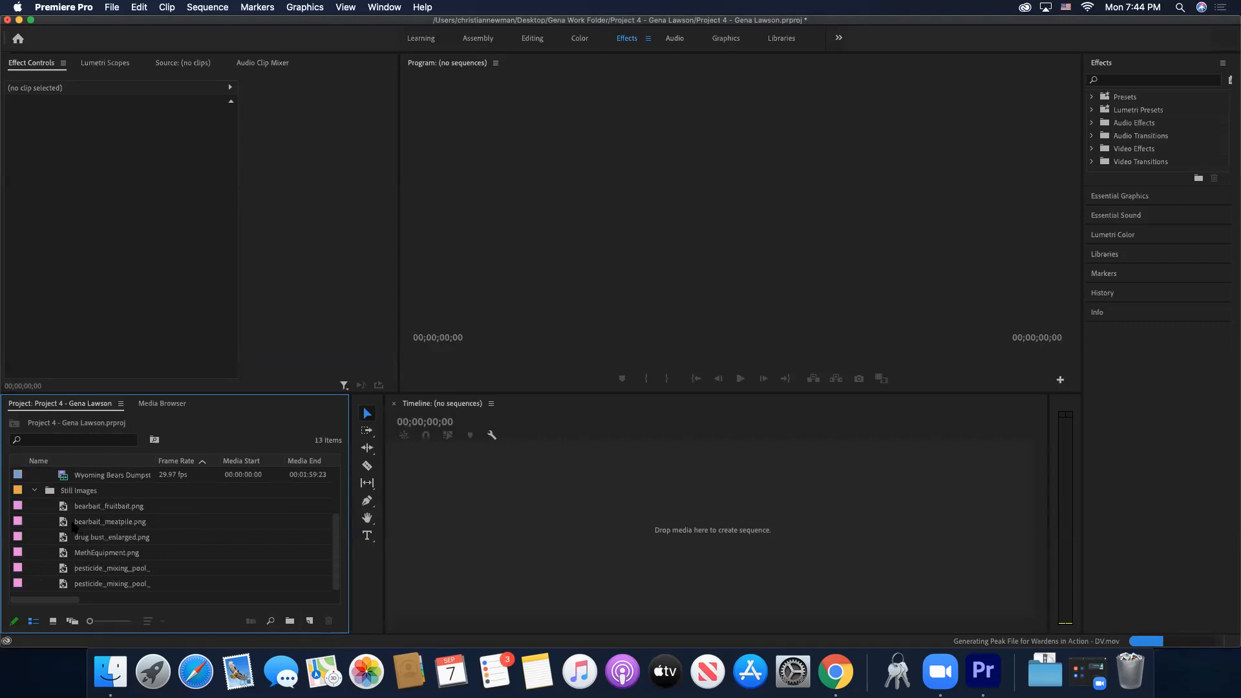
scroll(99, 555, "up", 3)
left_click(35, 569)
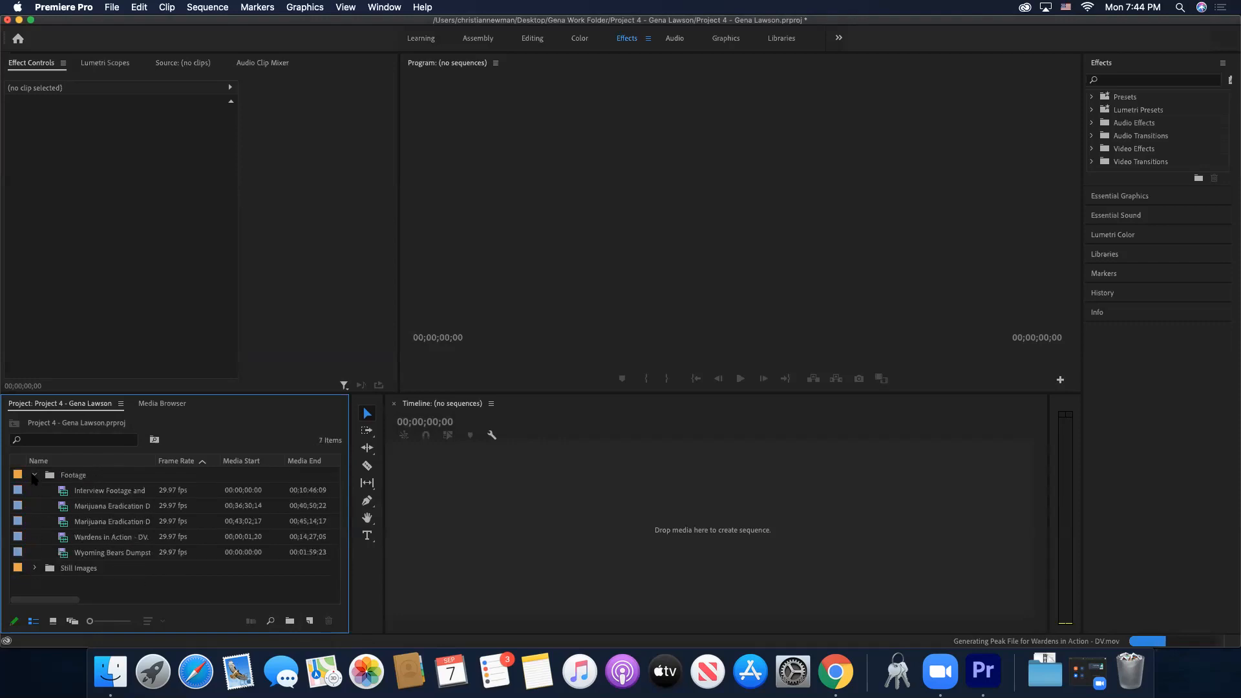
left_click(34, 477)
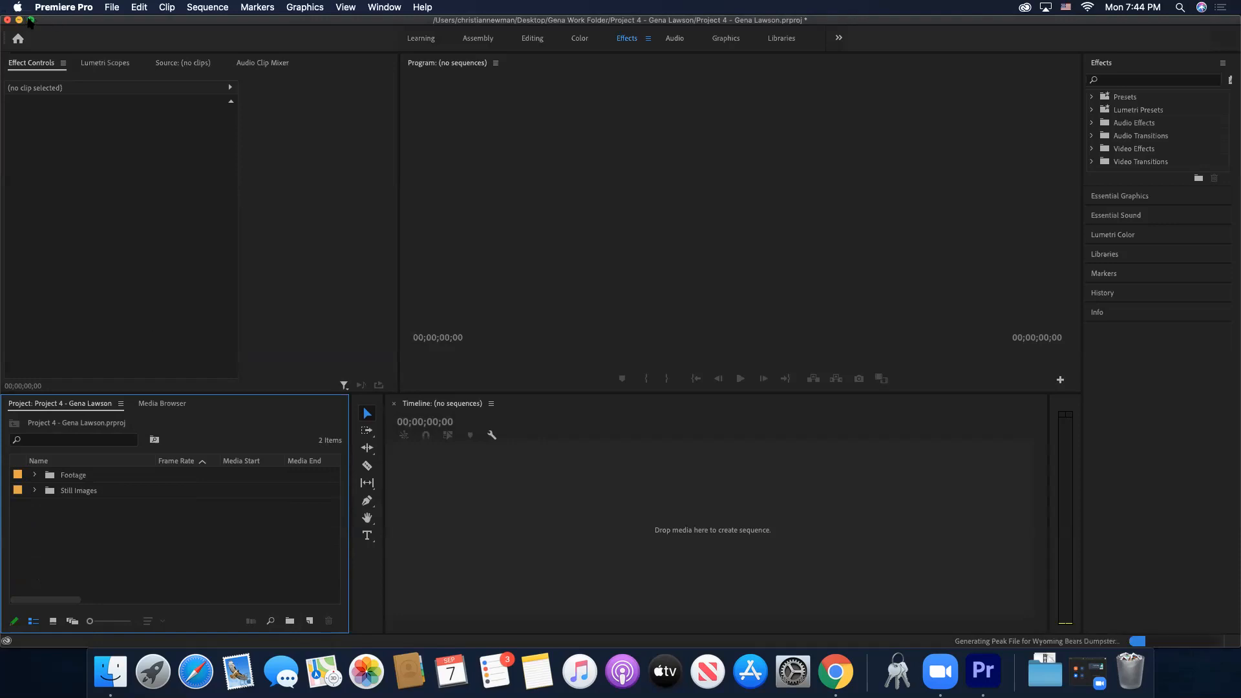
mouse_move(29, 21)
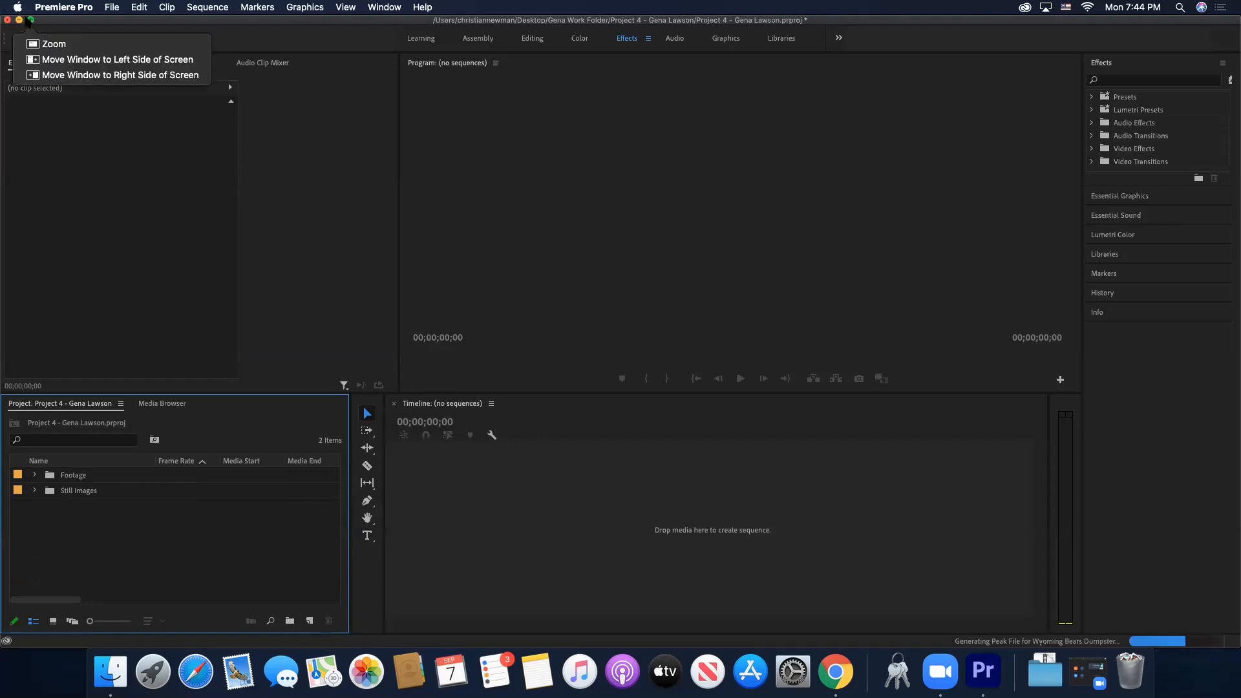
left_click(29, 21)
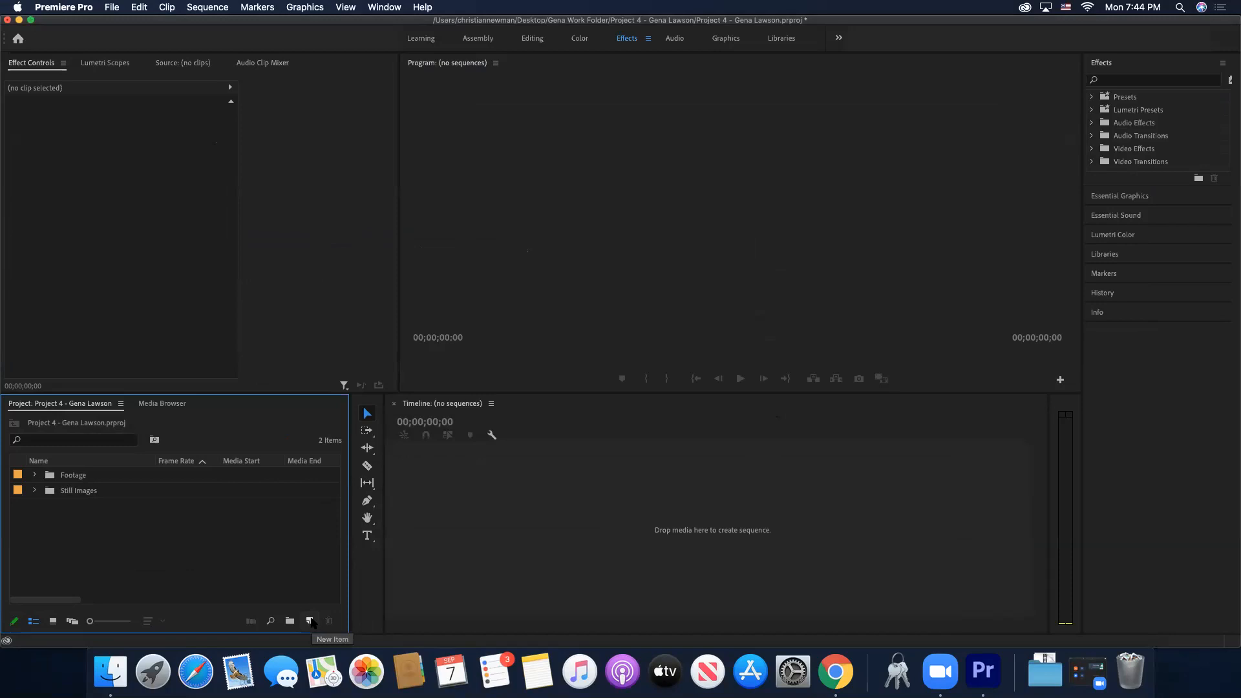
- Create a new sequence with the DV - NTSC Standard 48kHz preset, named "Project 4 - " plus the person's full name
left_click(311, 622)
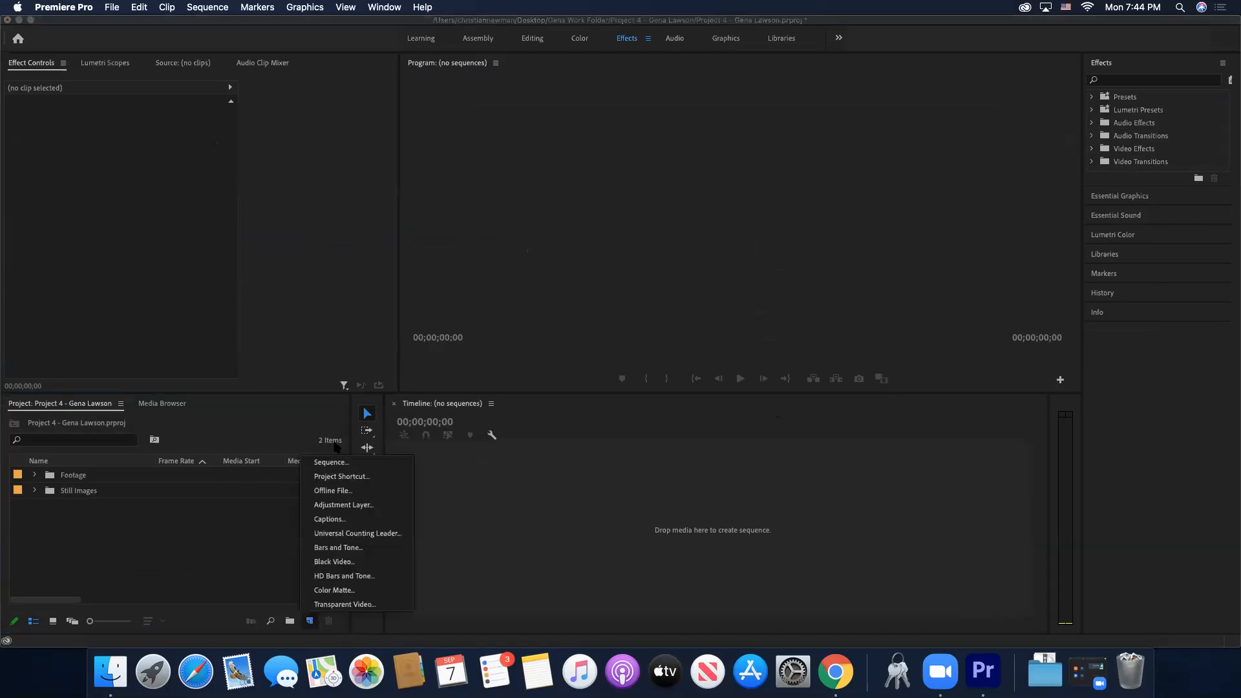
left_click(343, 462)
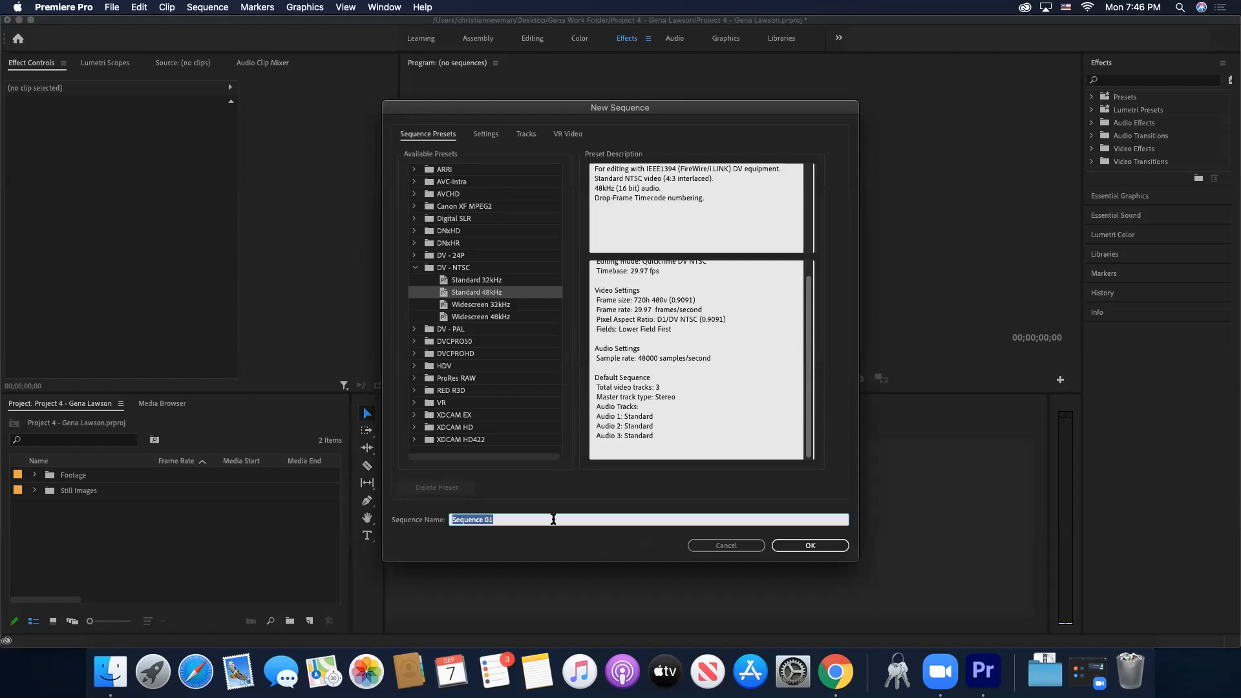
triple_click(528, 515)
type("Project 4 - Gensa Lwa")
key("BackSpace")
key("BackSpace")
type("awson")
left_click(794, 546)
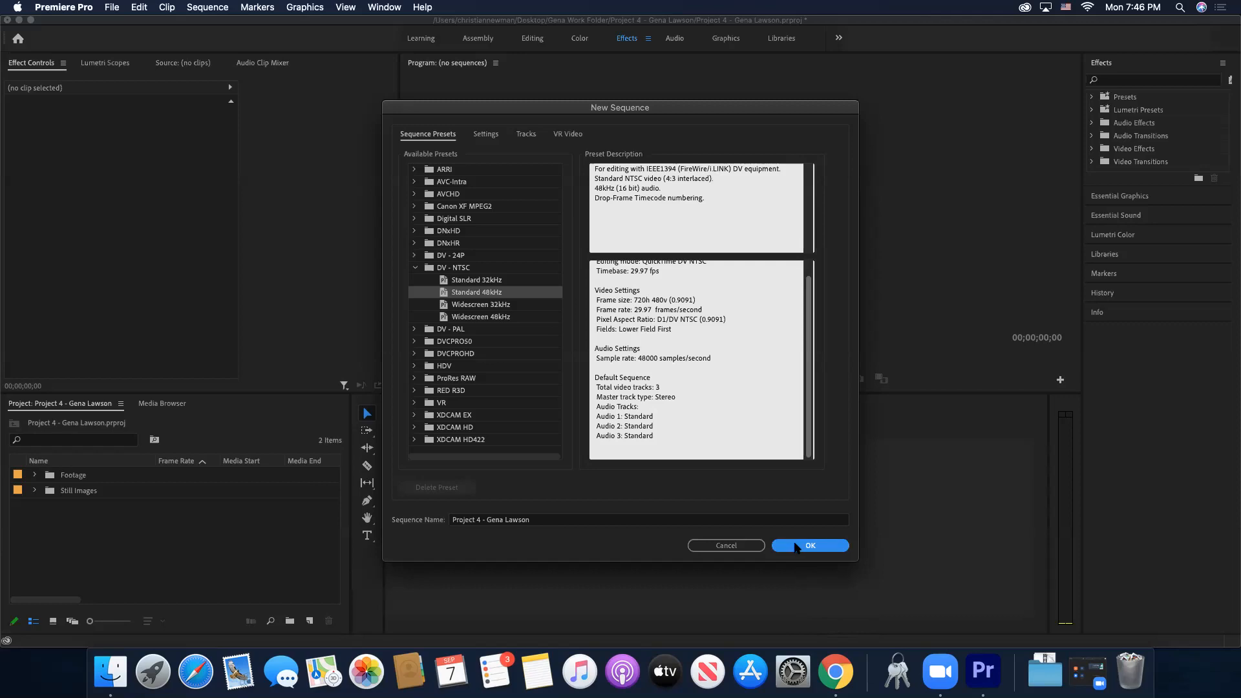
left_click(797, 547)
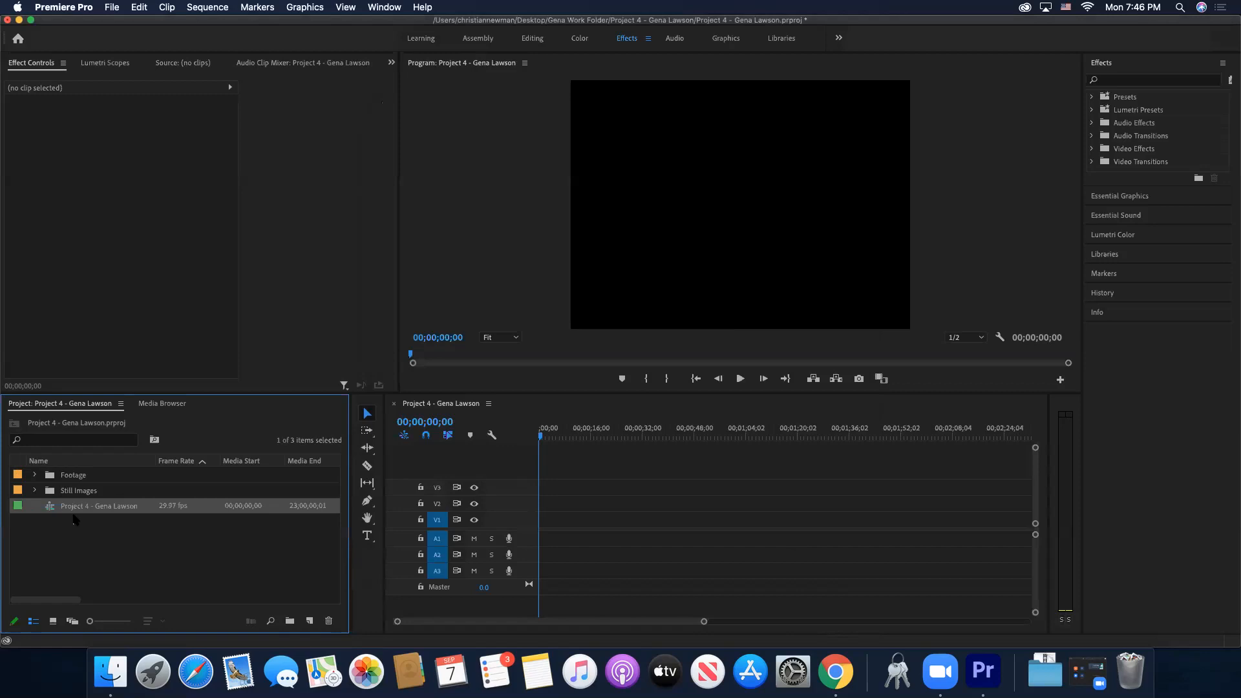
- Open the Footage bin, show its clips as thumbnails, and make the bin panel wider and slightly taller
double_click(67, 476)
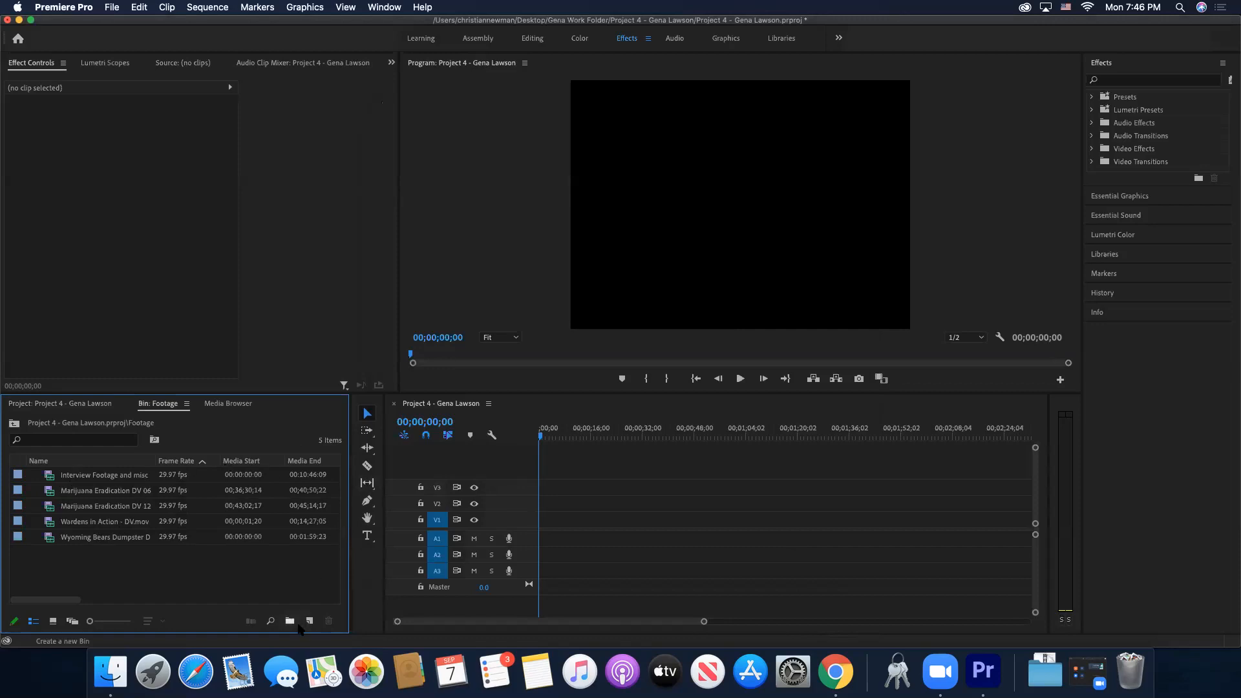
left_click(53, 621)
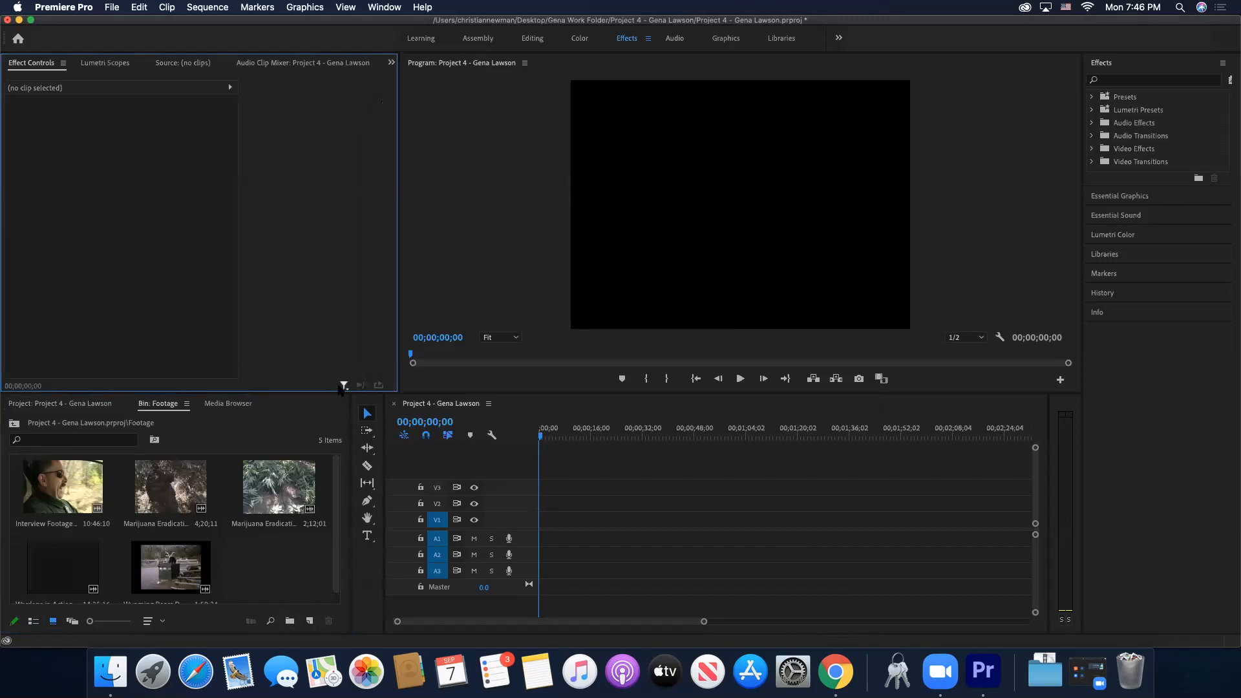
left_click_drag(350, 405, 409, 403)
left_click_drag(300, 393, 296, 381)
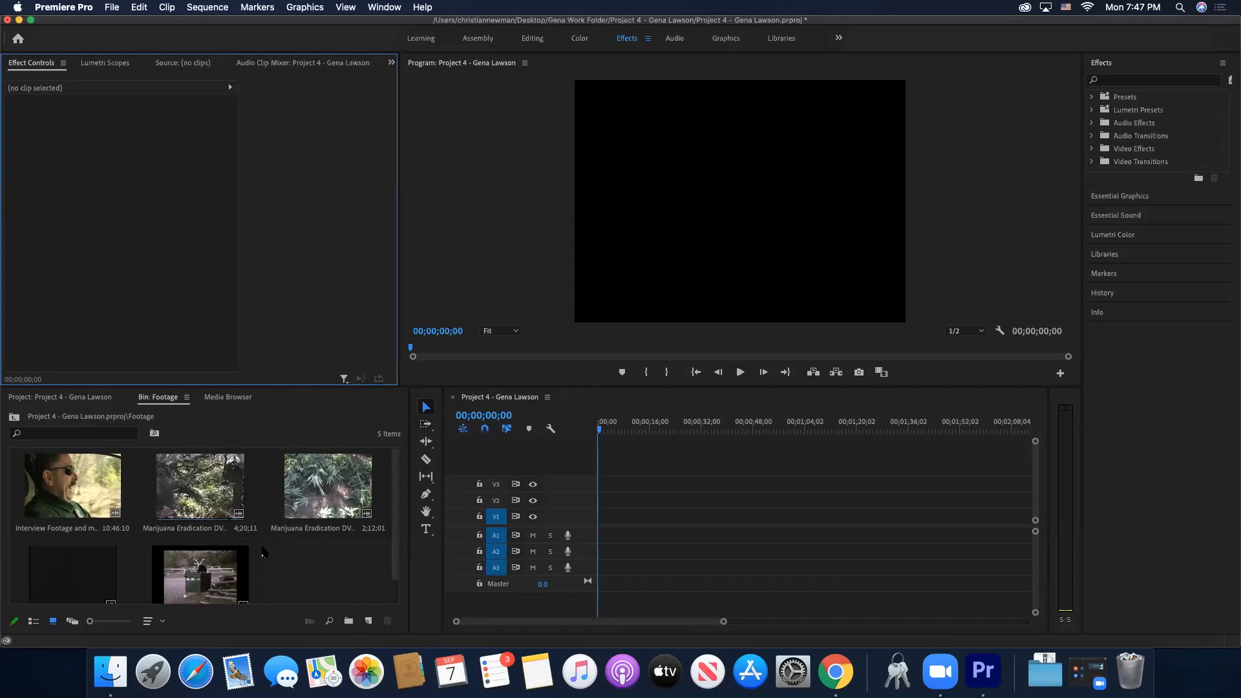
scroll(267, 563, "down", 1)
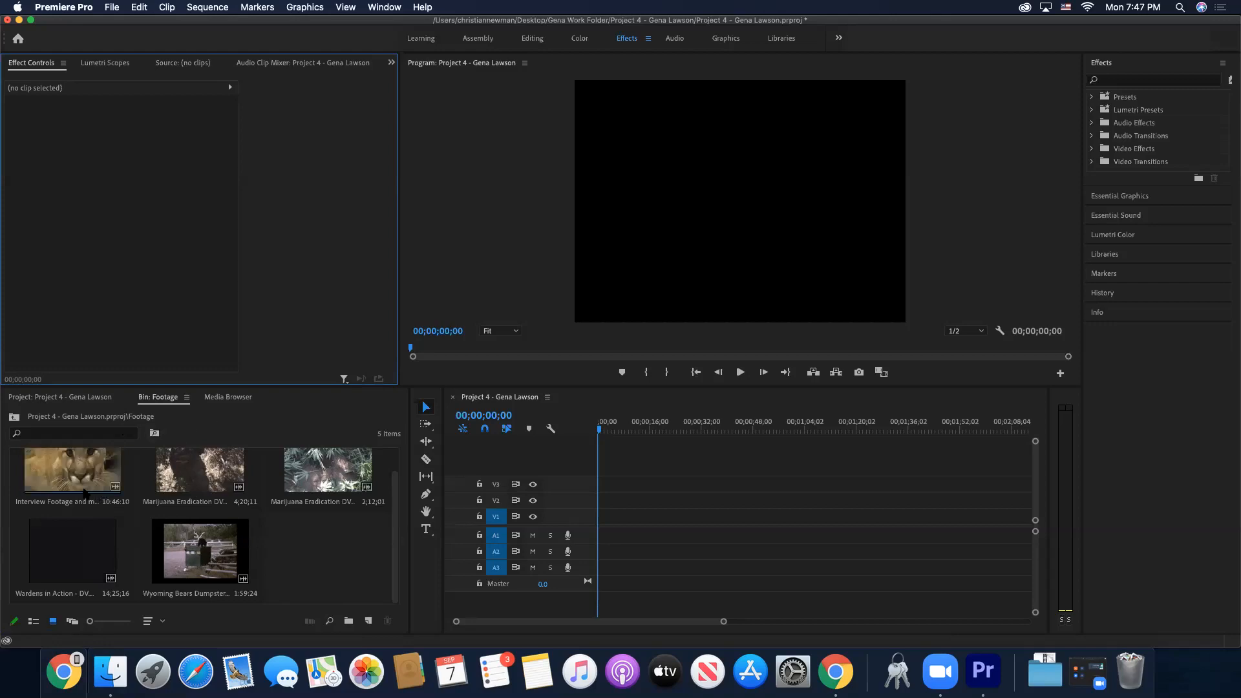
- Open the clip "Interview Footage and misc B-Roll.mov" in the Source monitor, skim through it and return to its beginning
scroll(85, 494, "up", 1)
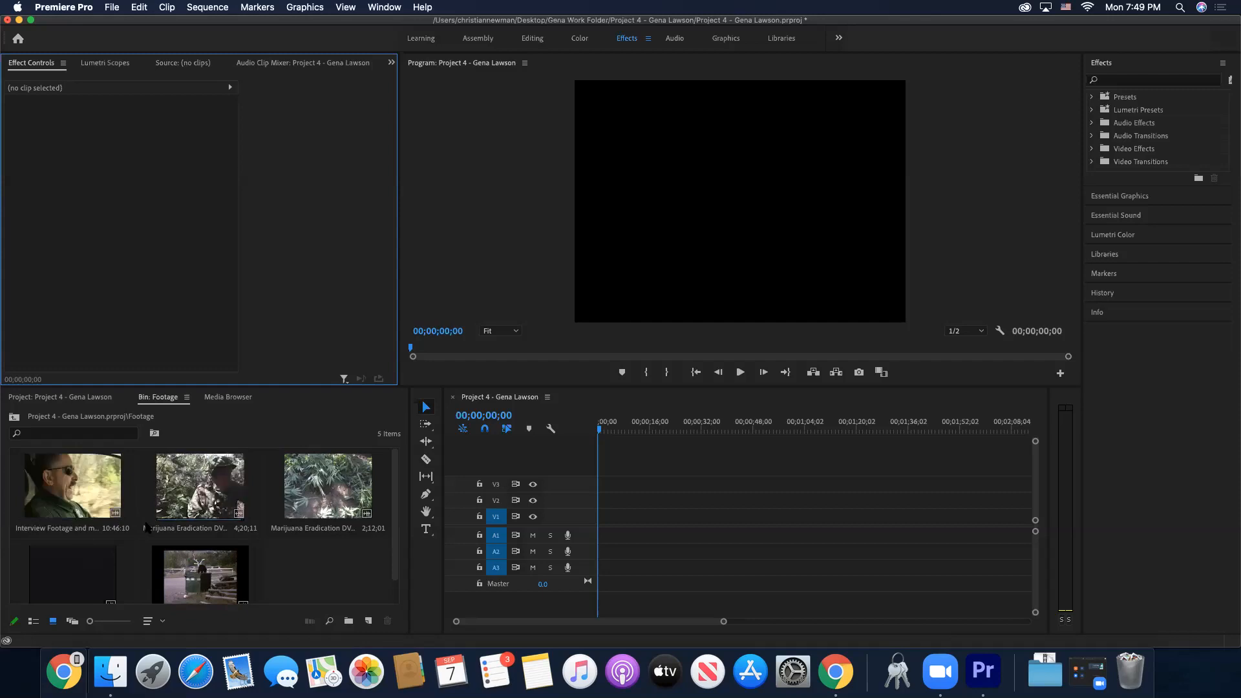
scroll(145, 530, "down", 2)
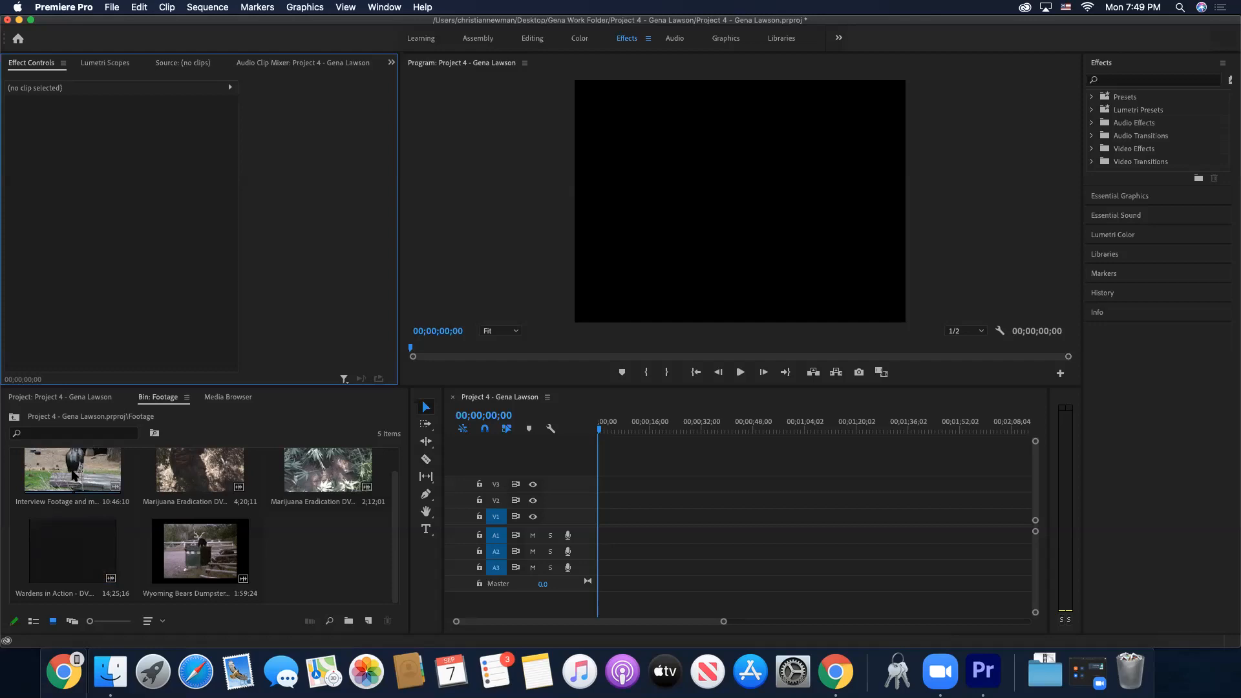
left_click(74, 476)
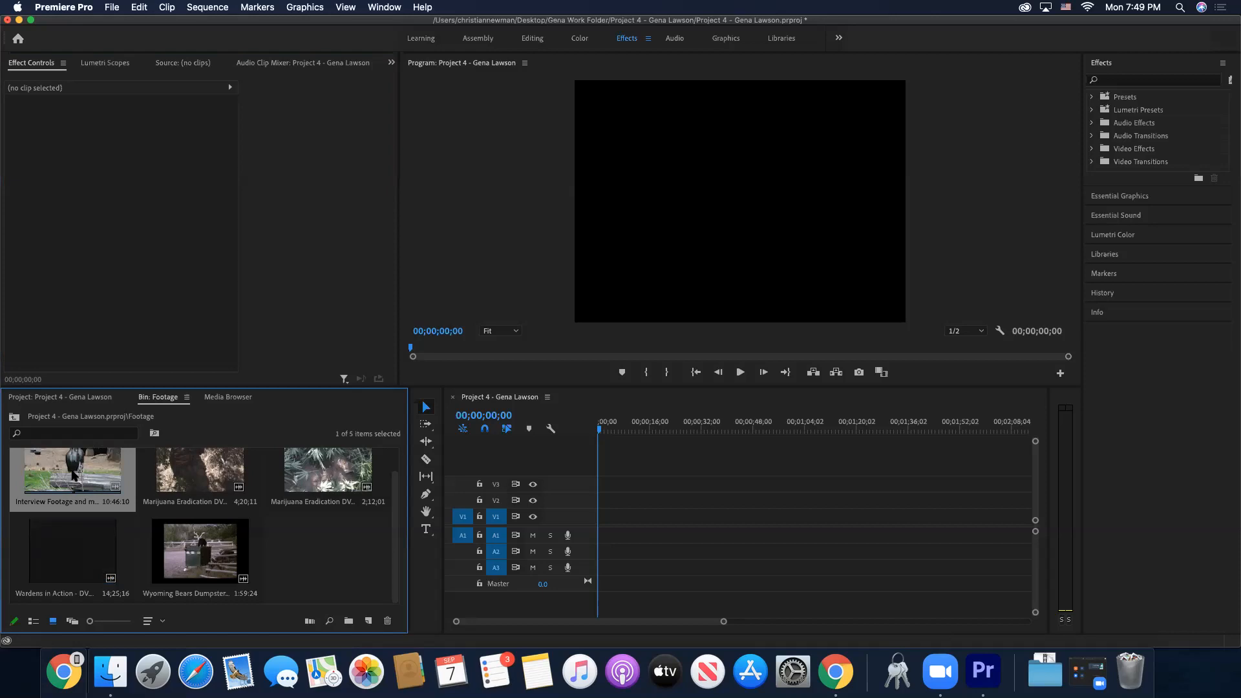
double_click(74, 476)
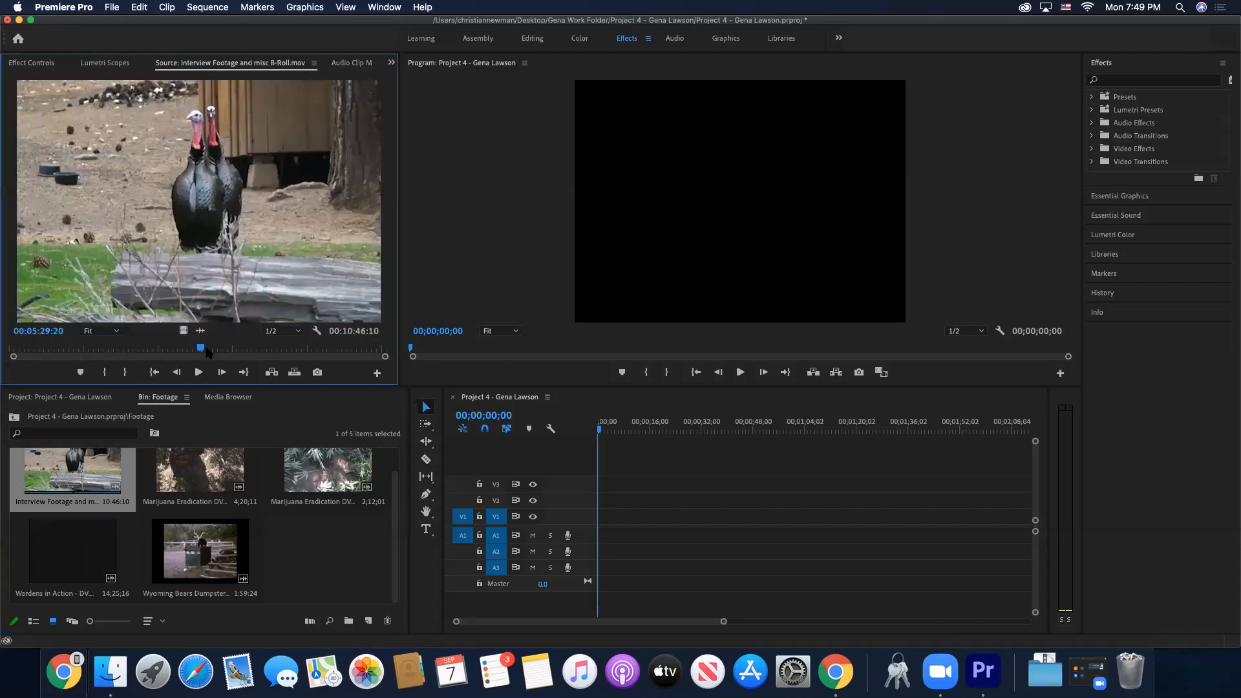
left_click(15, 352)
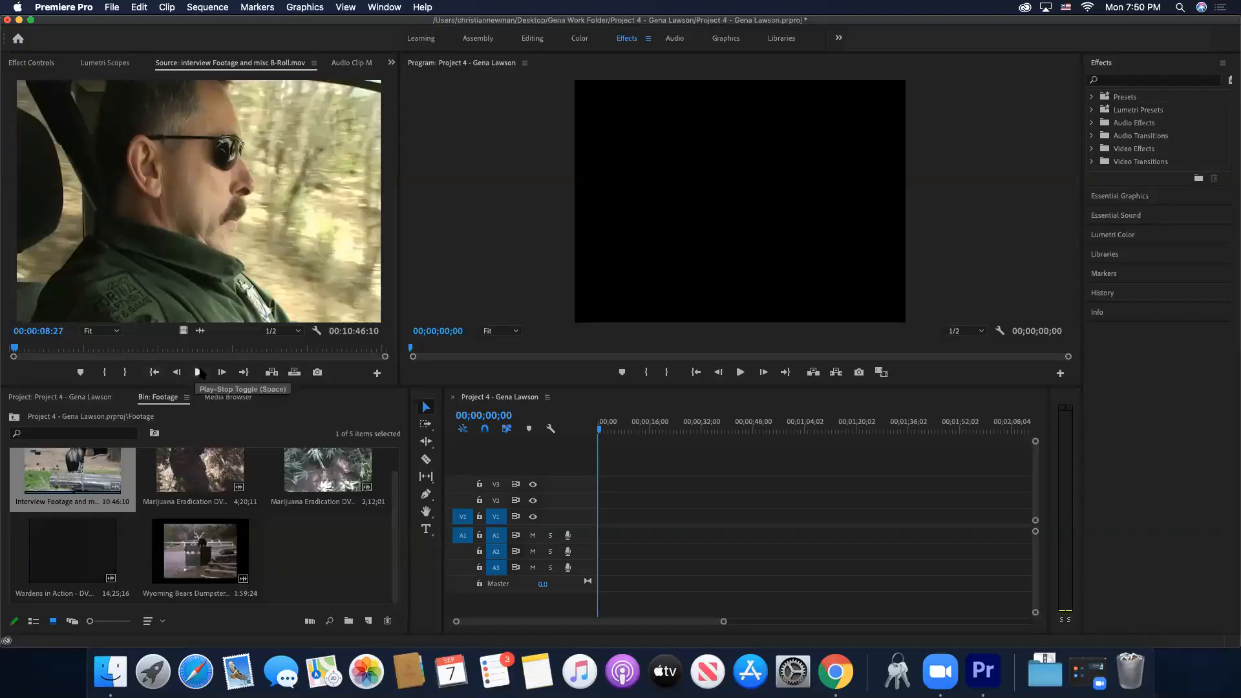
left_click(342, 349)
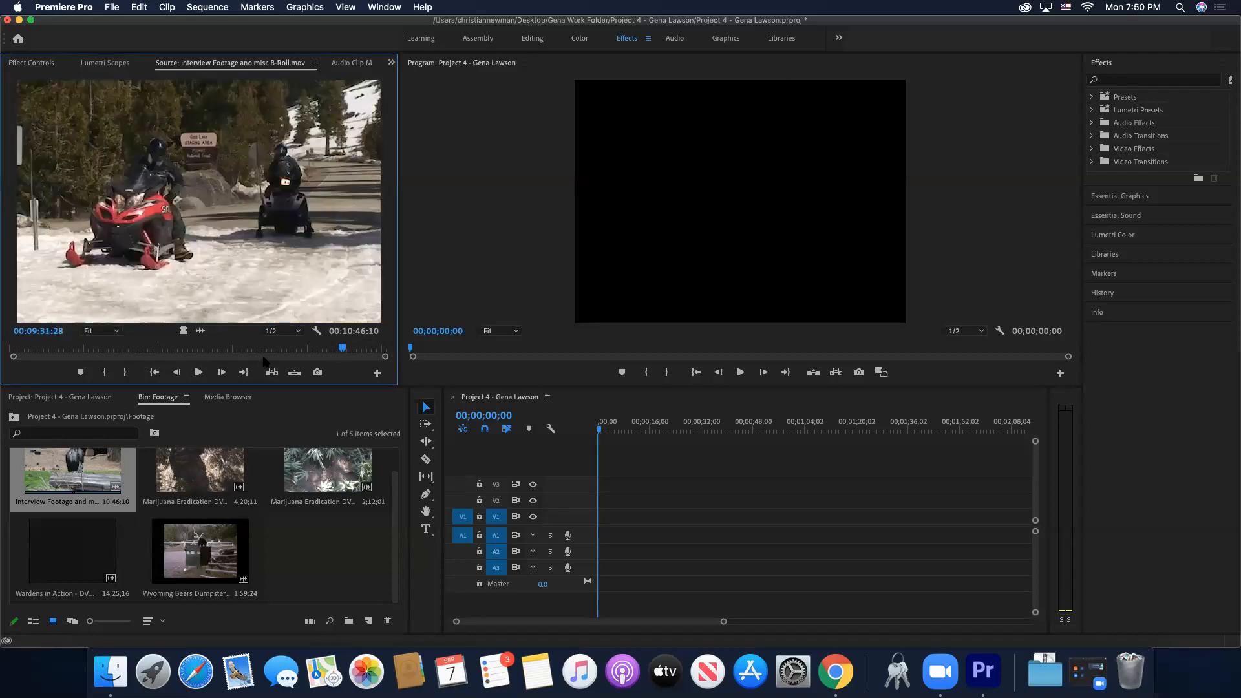
left_click(12, 351)
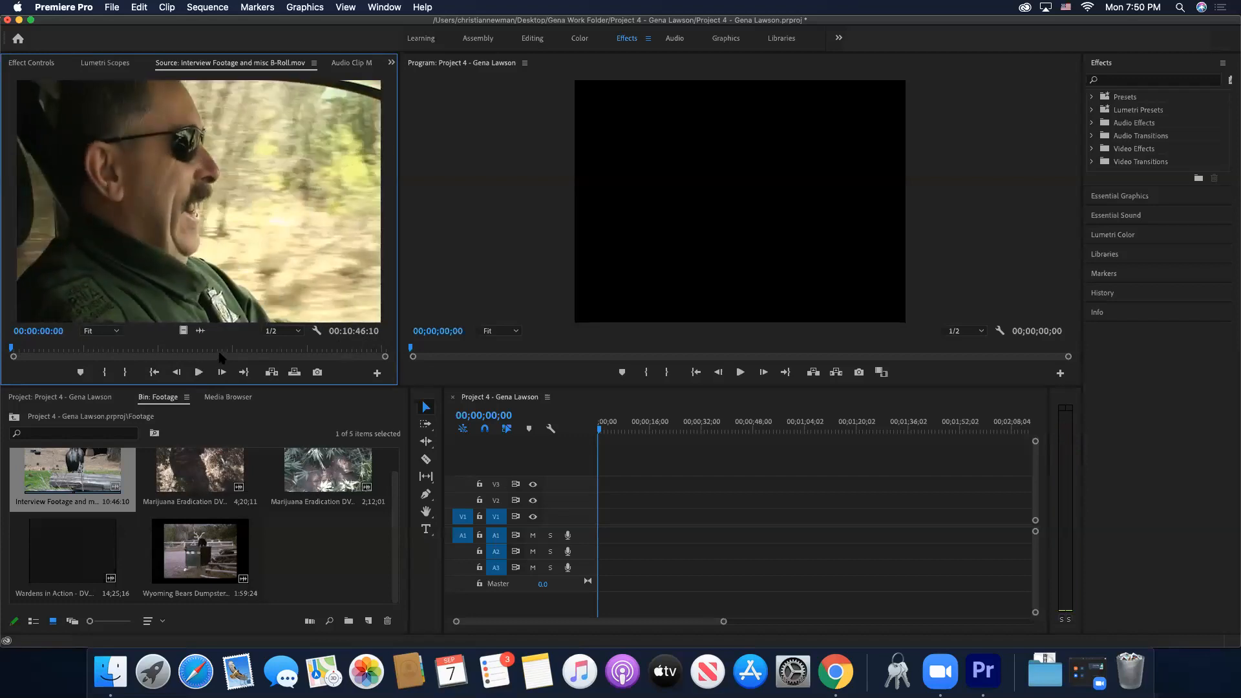
- Lower the system volume and play the interview clip from its beginning to 00:00:11:17, pausing along the way
key("XF86AudioLowerVolume")
key("XF86AudioLowerVolume")
key("XF86AudioLowerVolume")
key("XF86AudioLowerVolume")
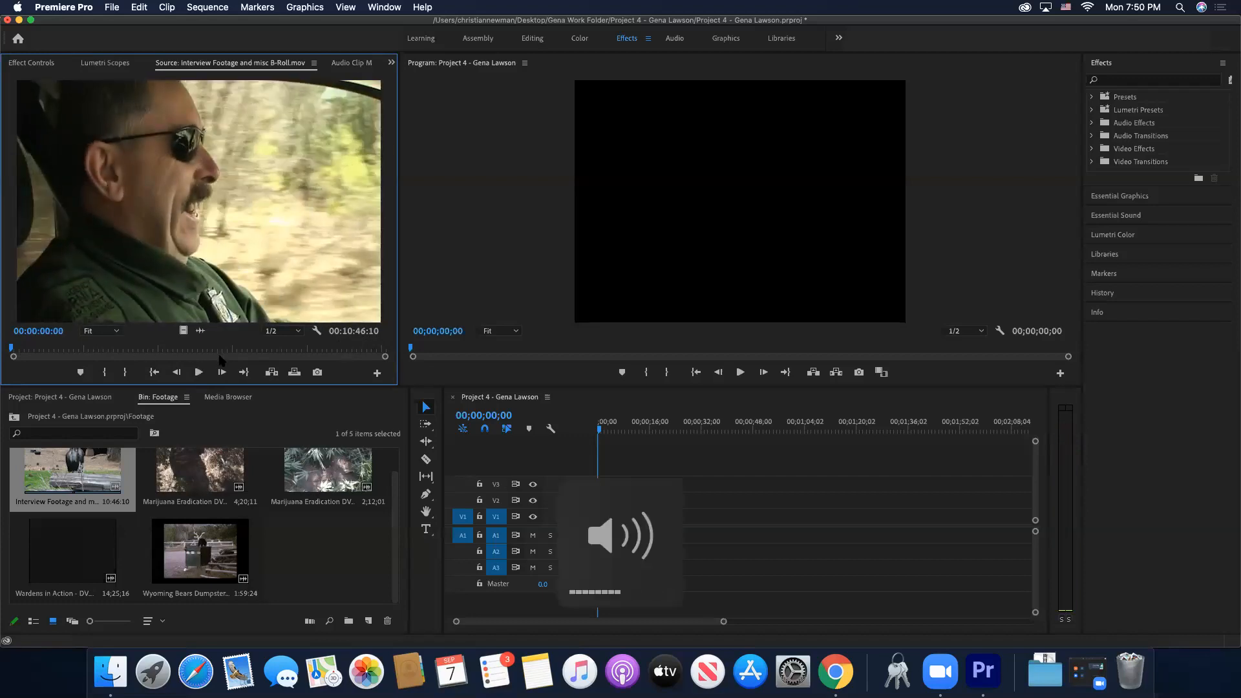
key("space")
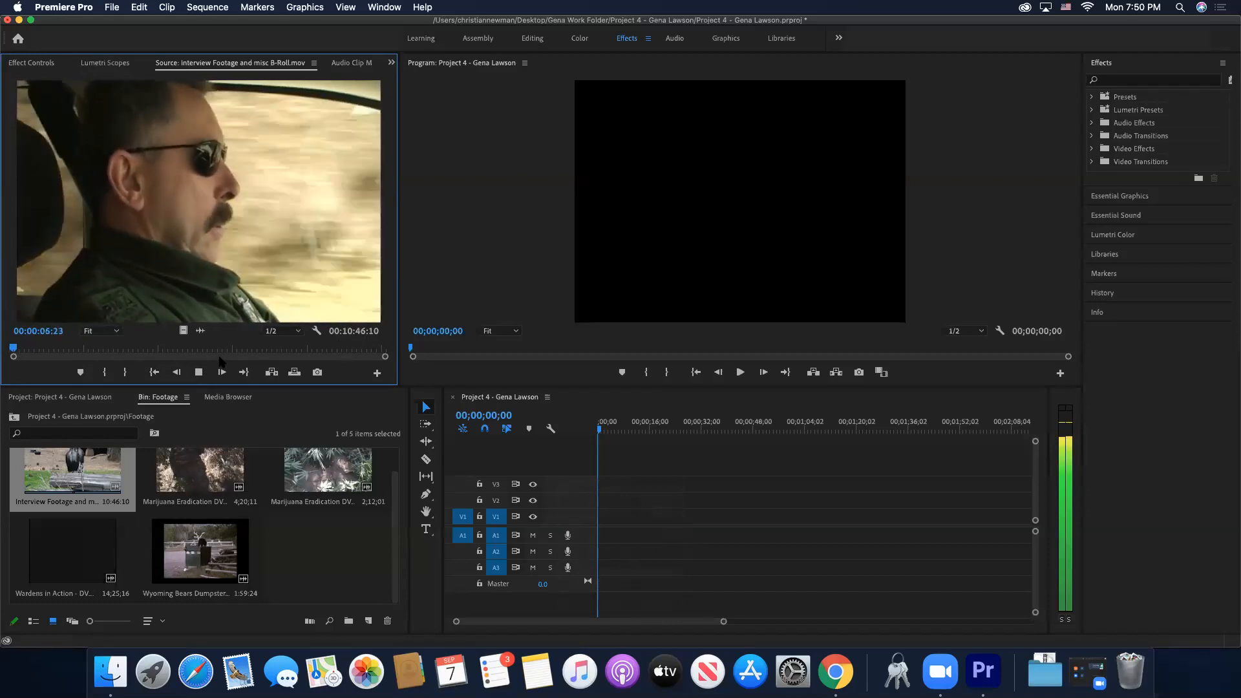
key("space")
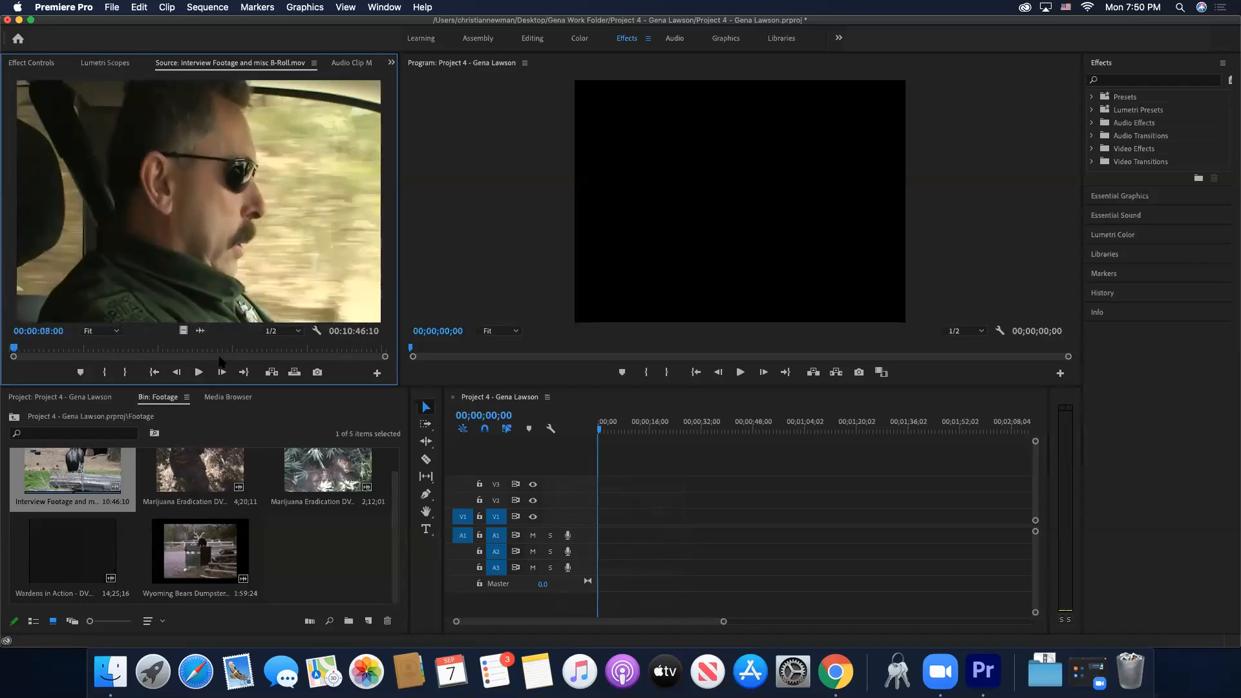
key("space")
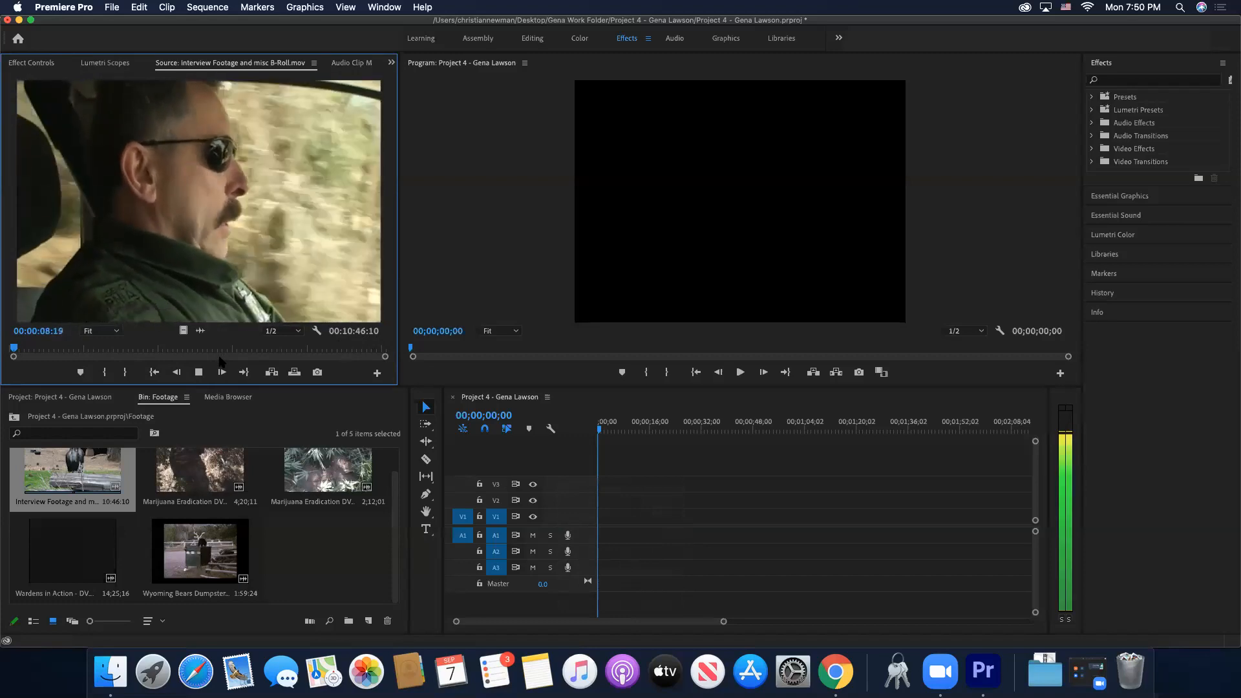
key("space")
key("space")
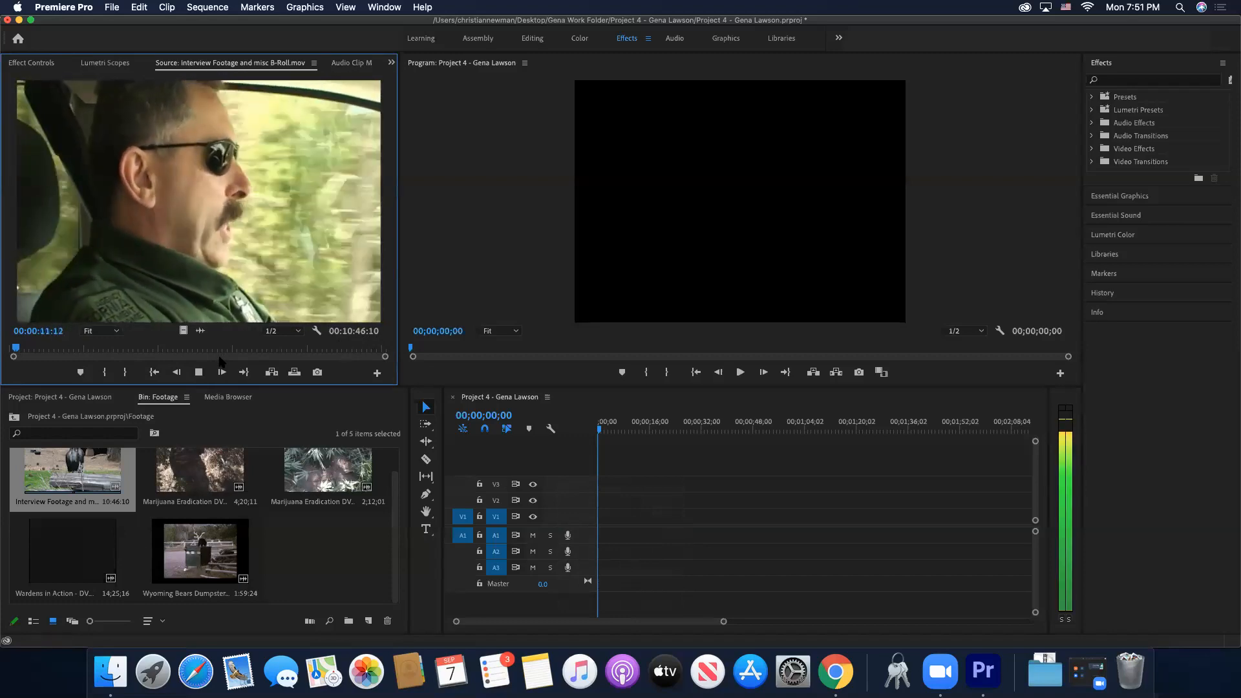
key("space")
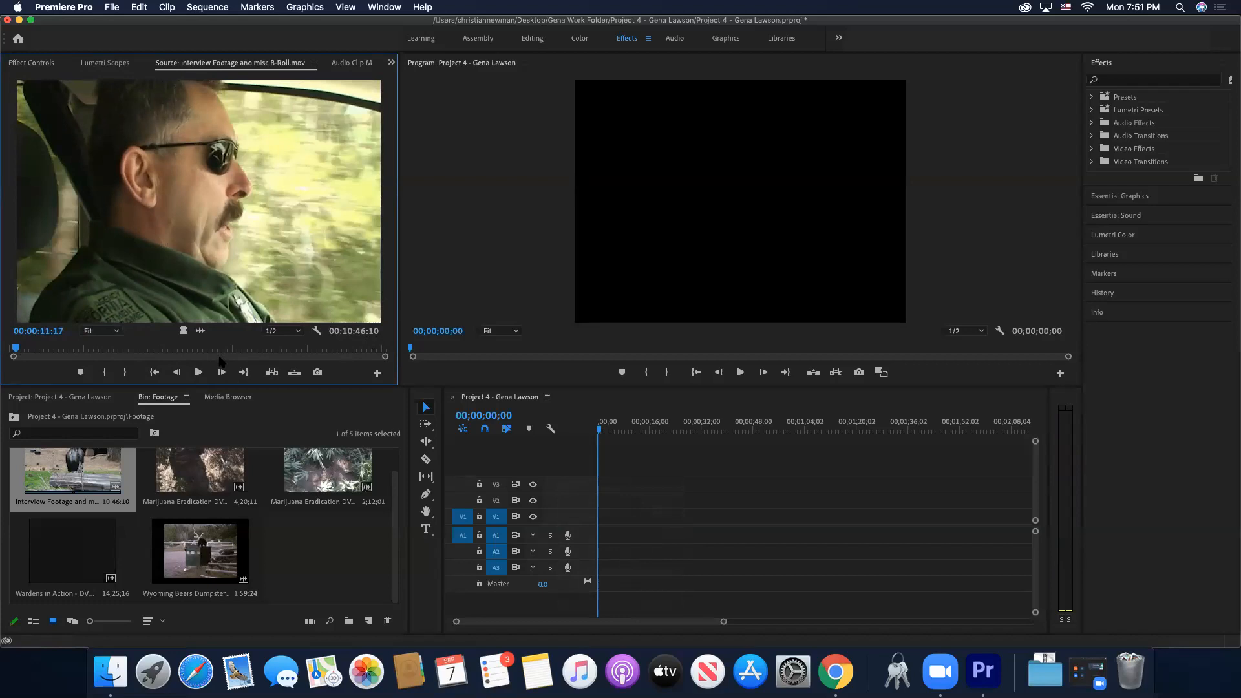
- Play the interview clip briefly in reverse and step frame by frame to 00:00:10:17
key("j")
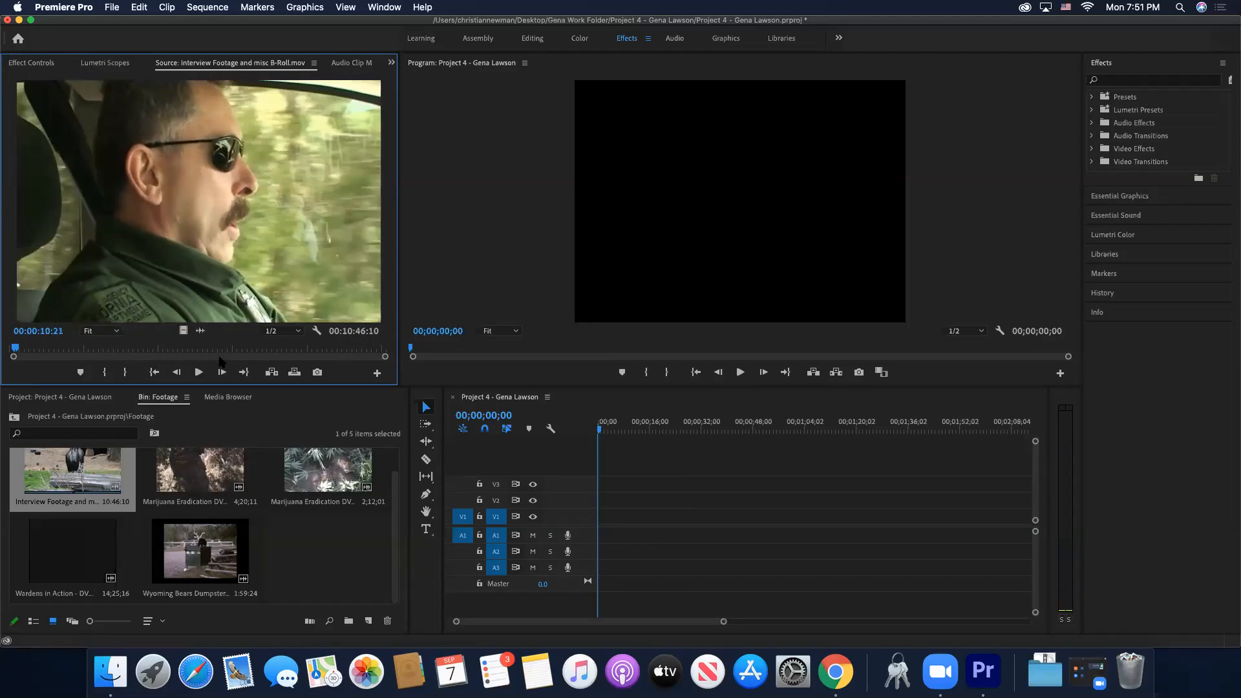
key("Right")
key("Right")
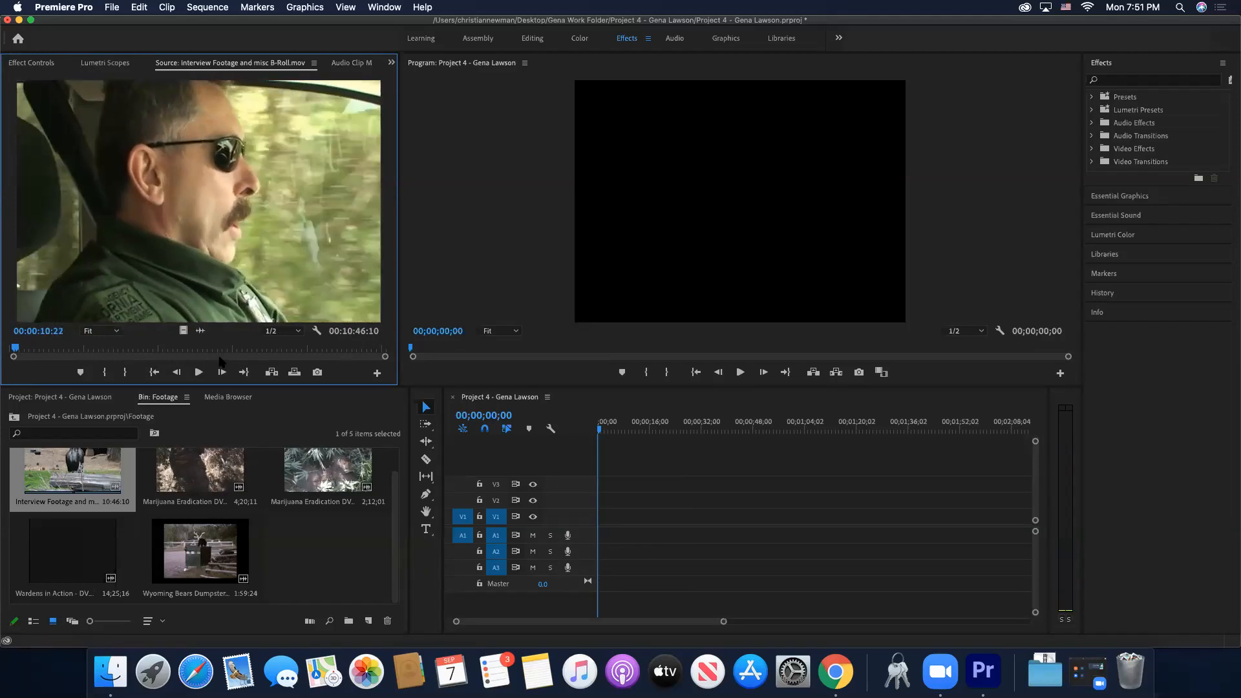
key("Left")
key("Left")
key("Left")
key("Left")
key("Left")
key("Left")
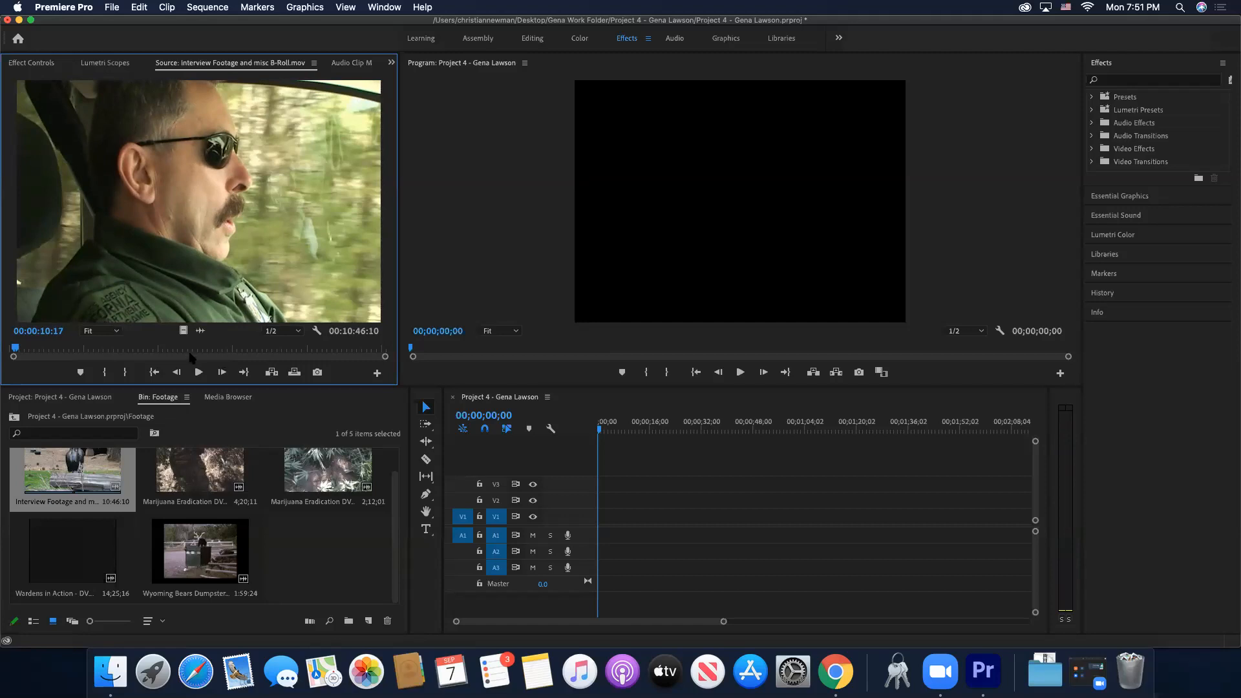
- Play the interview clip from its beginning and add a marker at 00:00:10:20
left_click(12, 351)
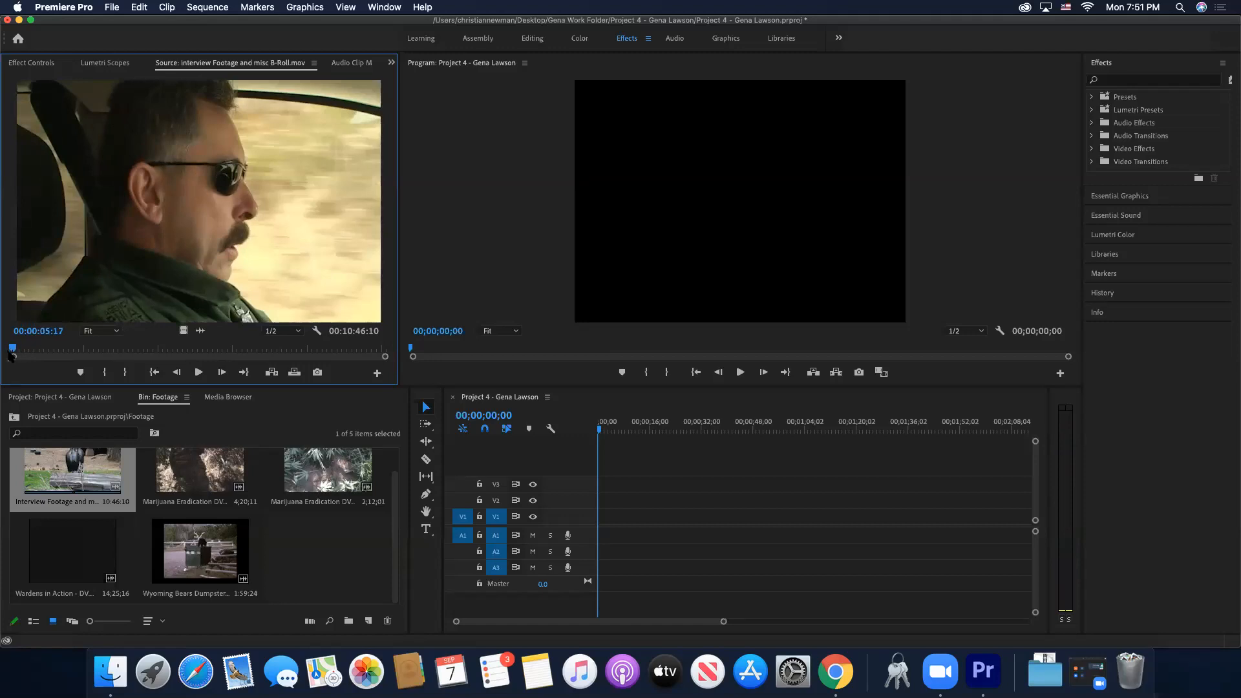
key("Left")
key("j")
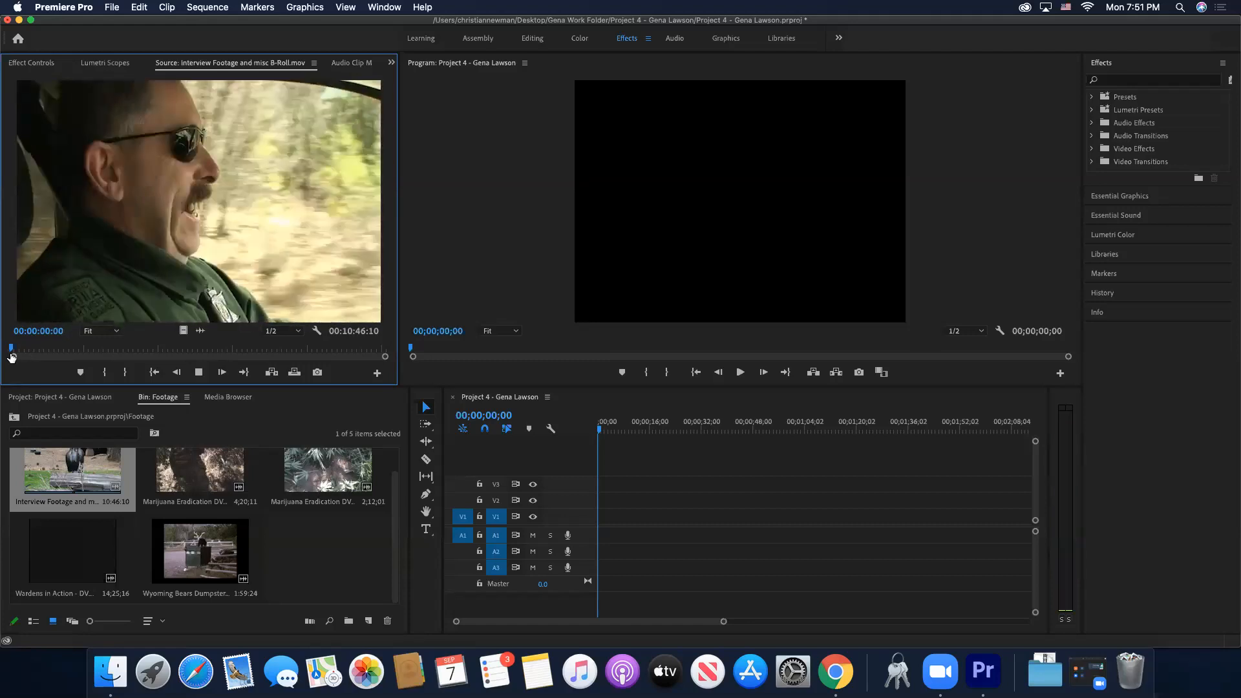
key("l")
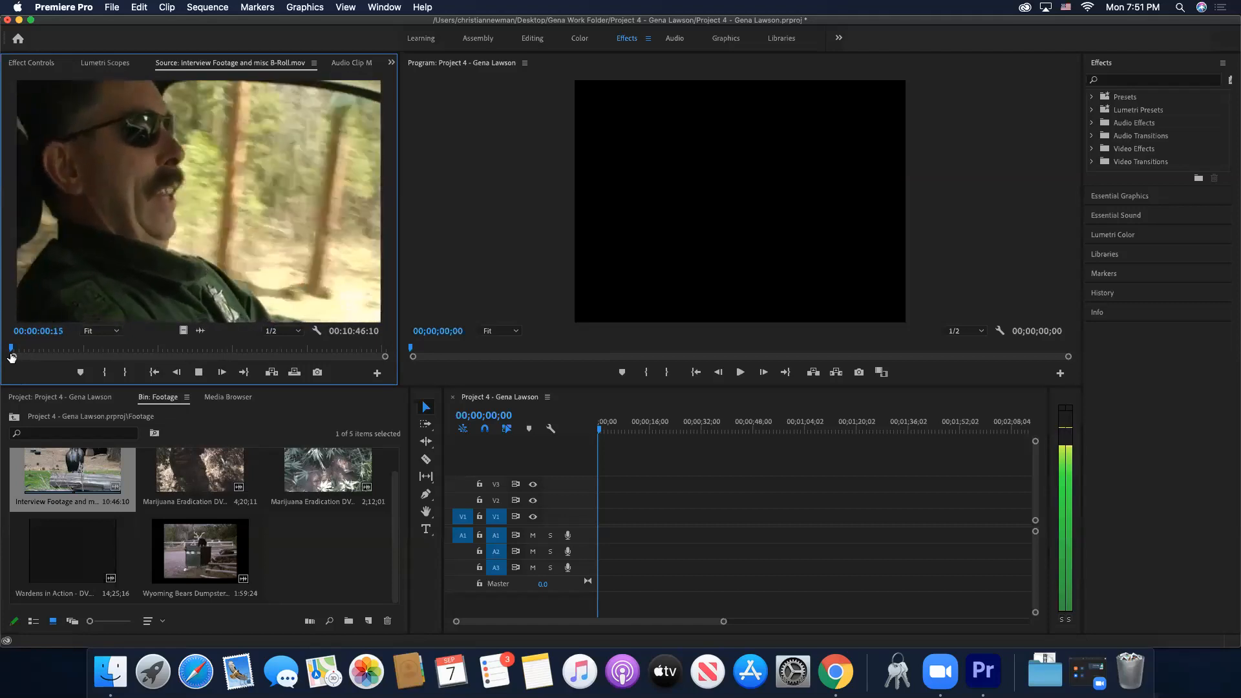
key("space")
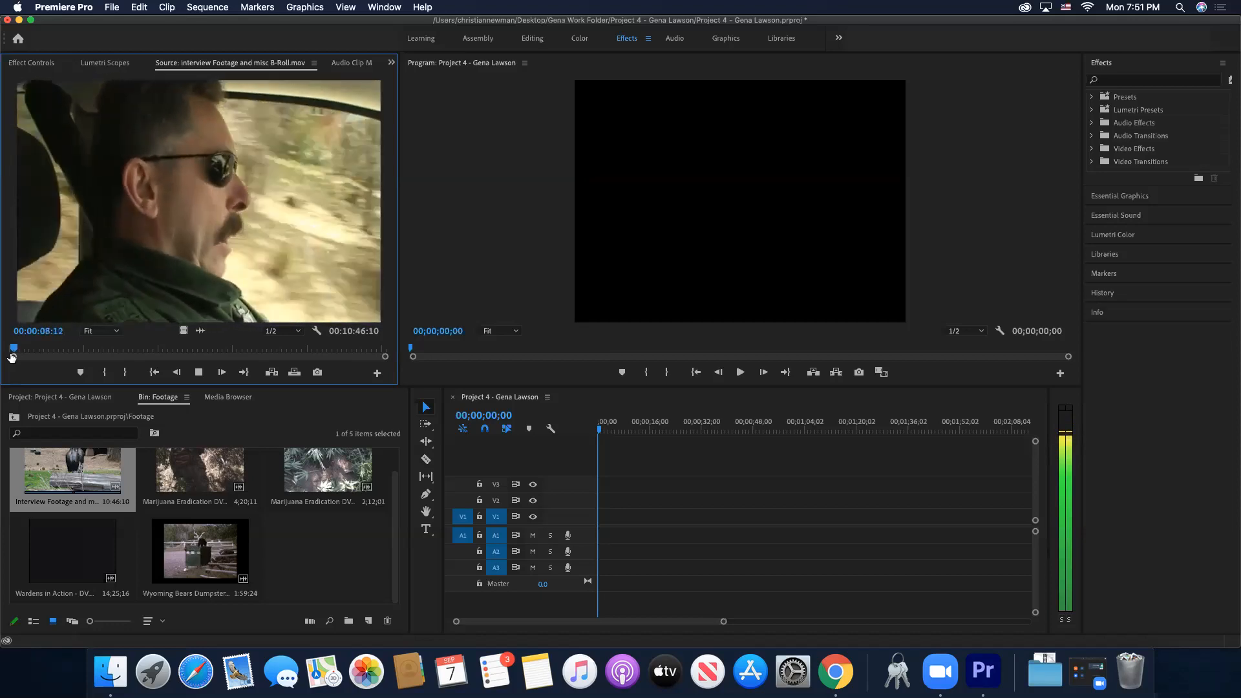
key("space")
key("space")
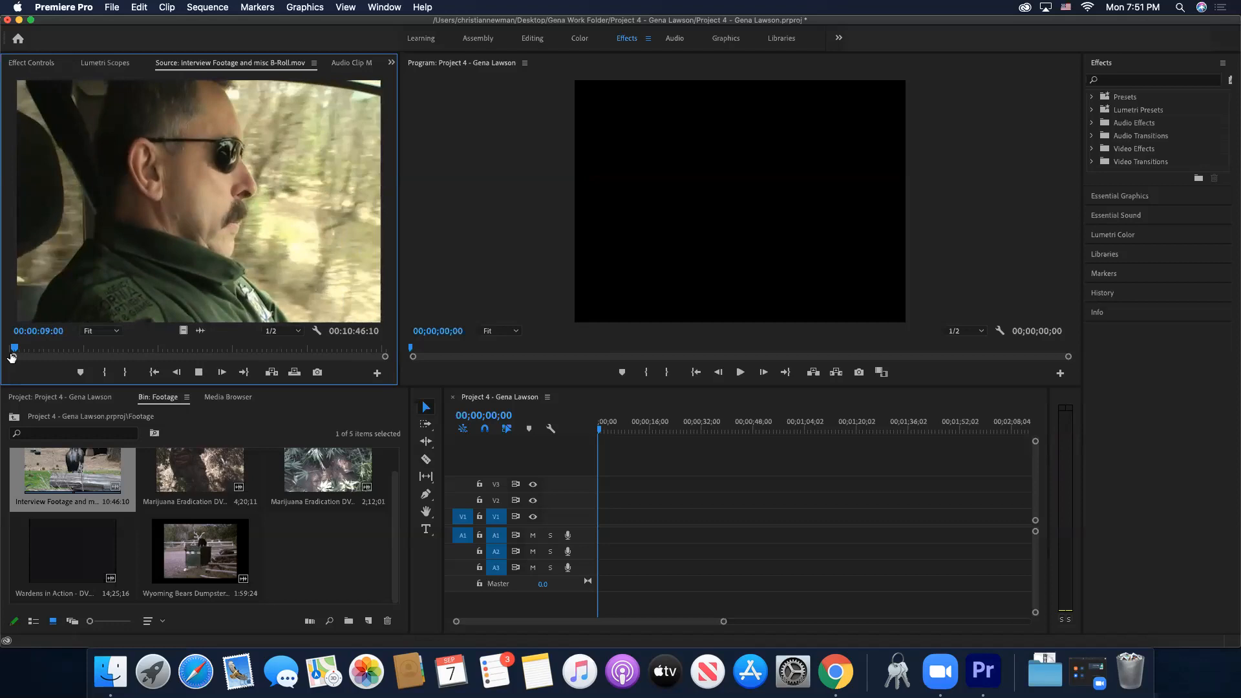
key("space")
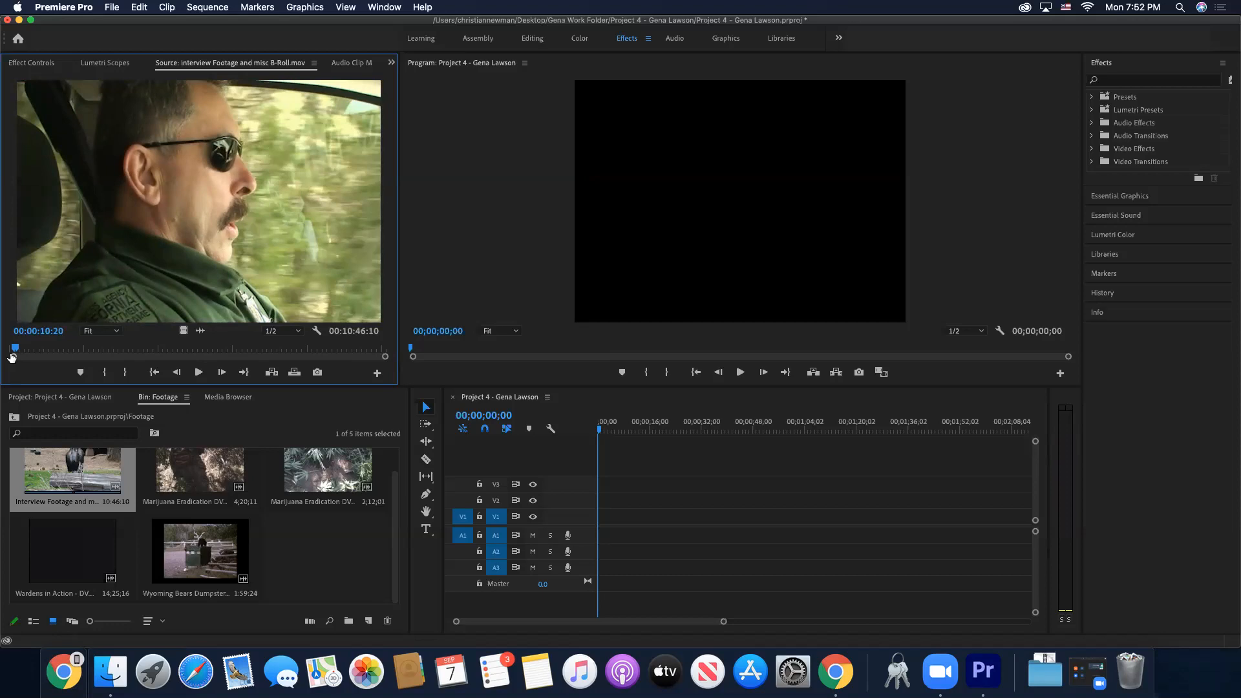
key("m")
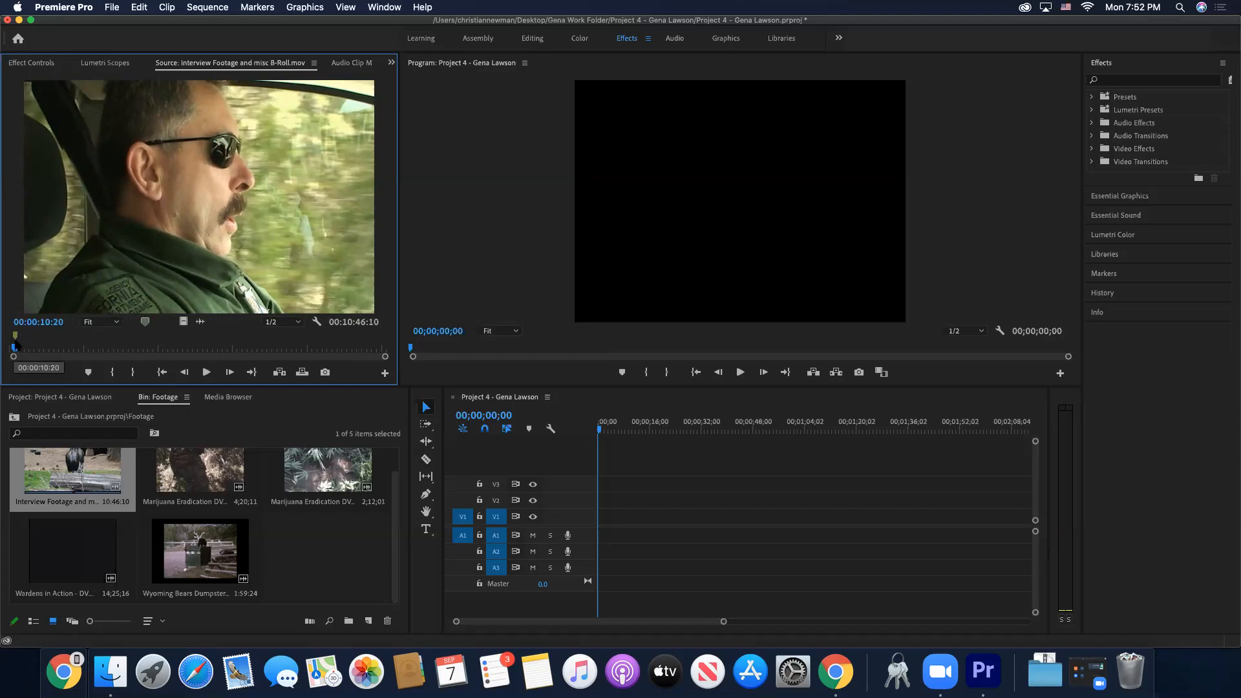
- Name the marker at 00:00:10:20 with the interviewee's first name plus "talks about patrol" and set its color to blue
key("grave")
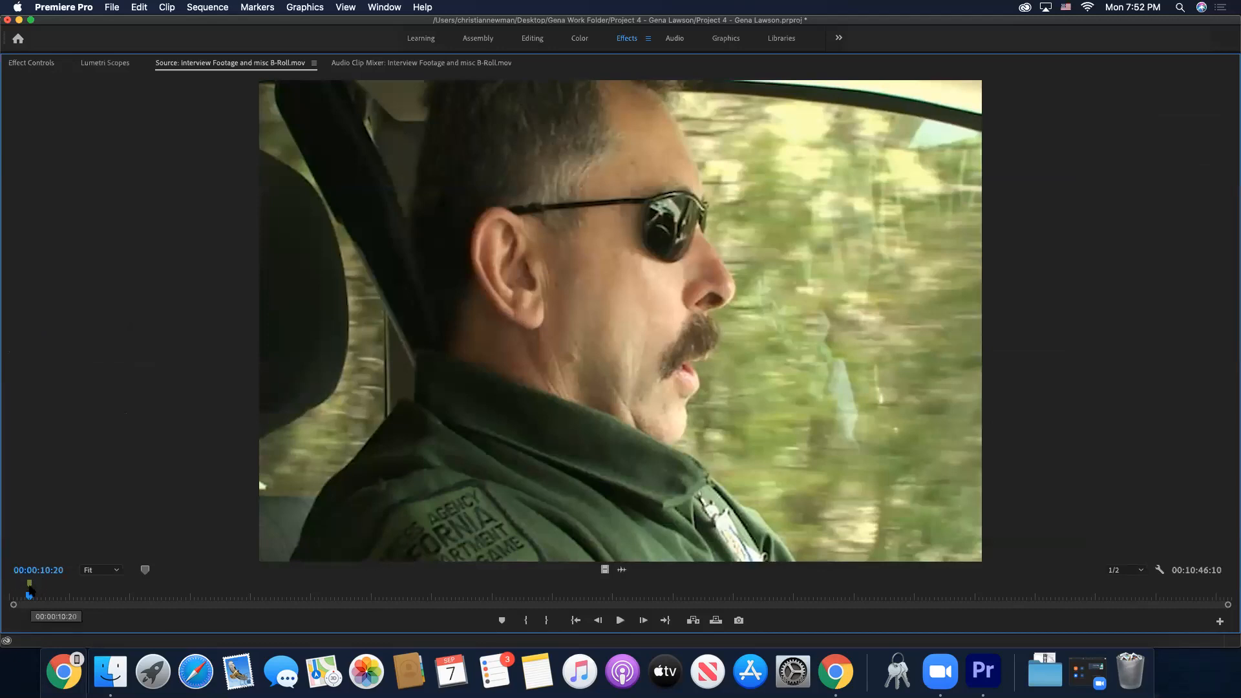
key("grave")
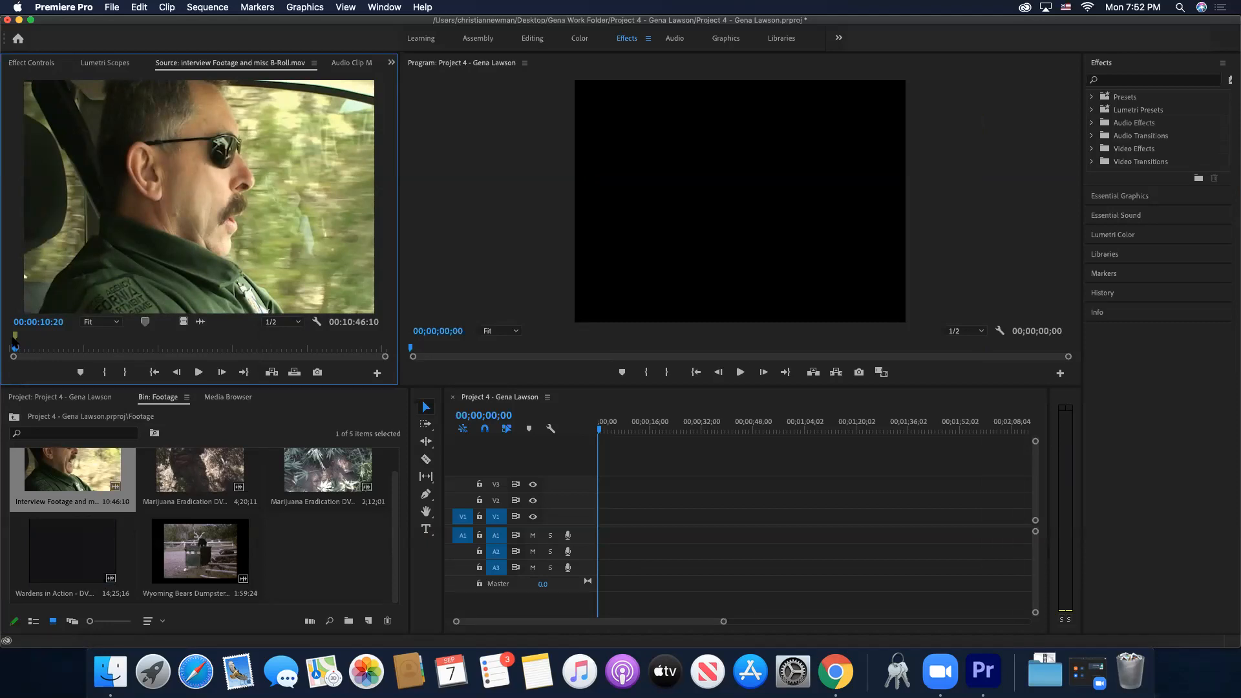
mouse_move(15, 338)
double_click(15, 336)
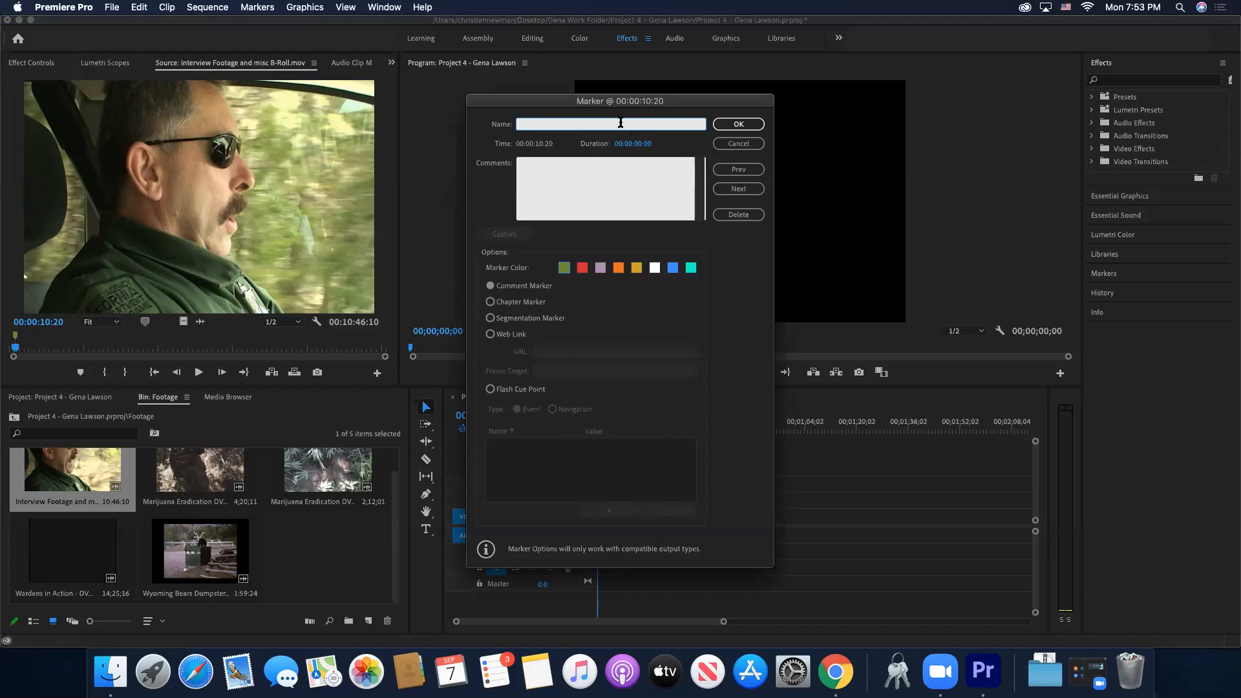
type("Bob talks about patrol")
left_click(673, 267)
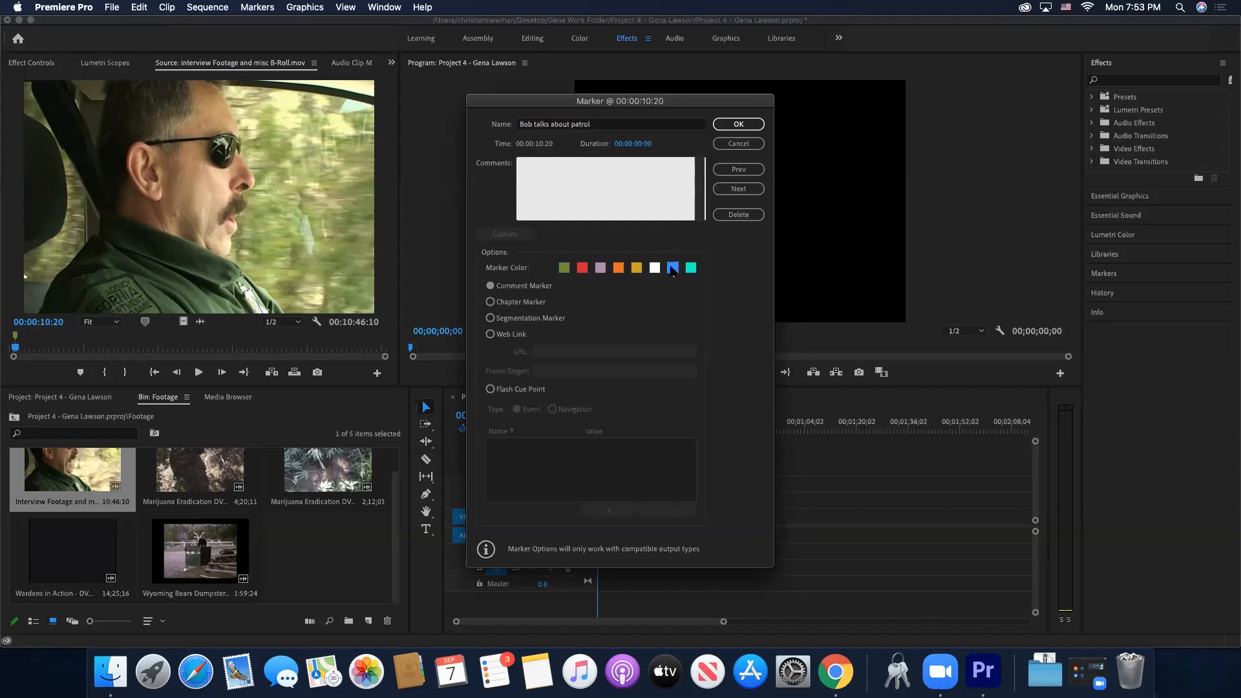
left_click(737, 124)
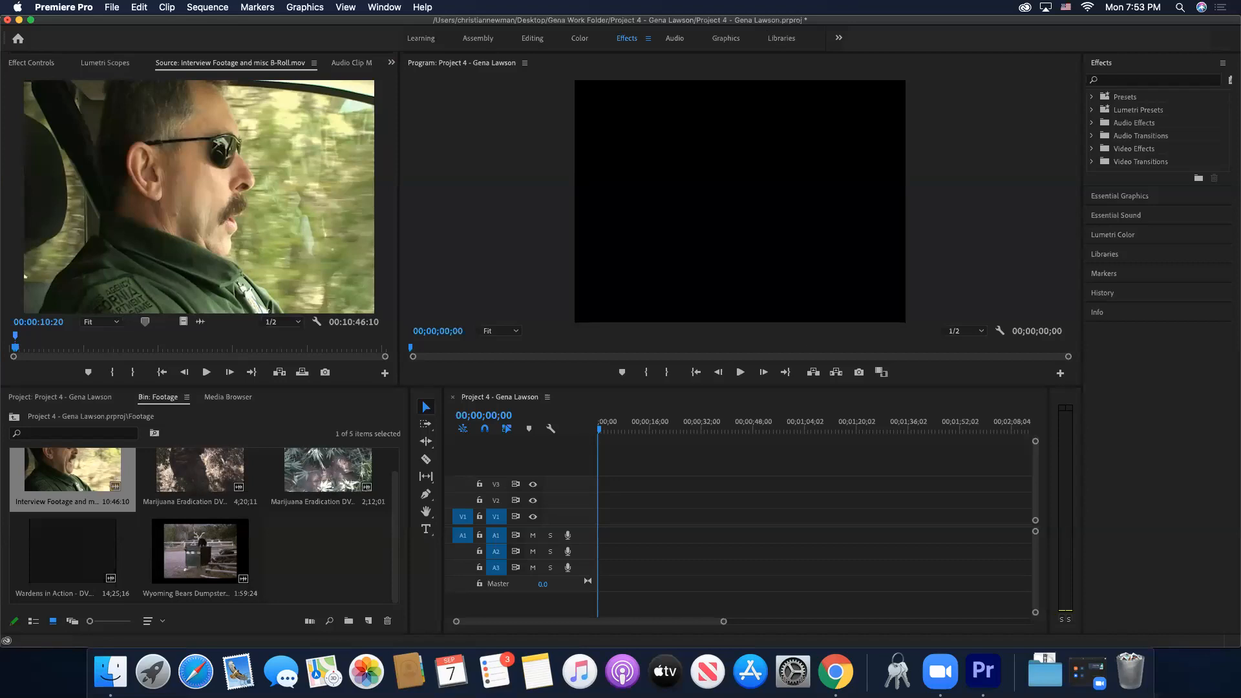
- Play the interview clip onward from the first marker and add a second marker at 00:01:32:11
left_click(267, 338)
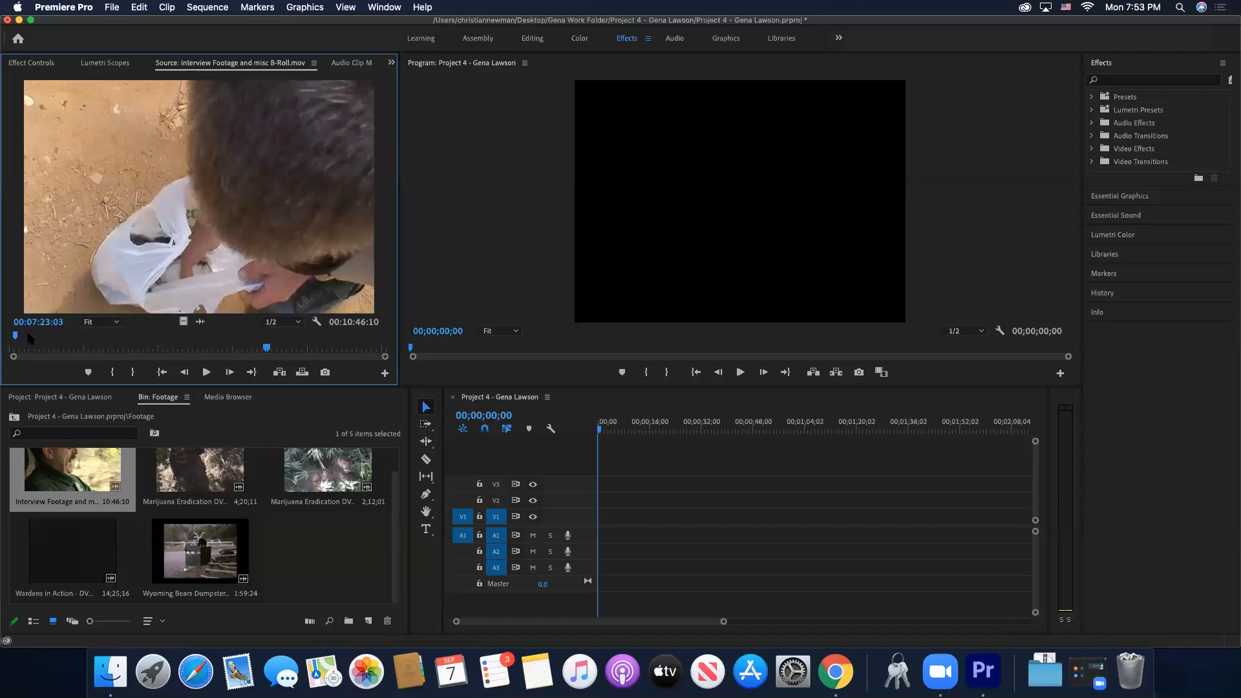
left_click(16, 345)
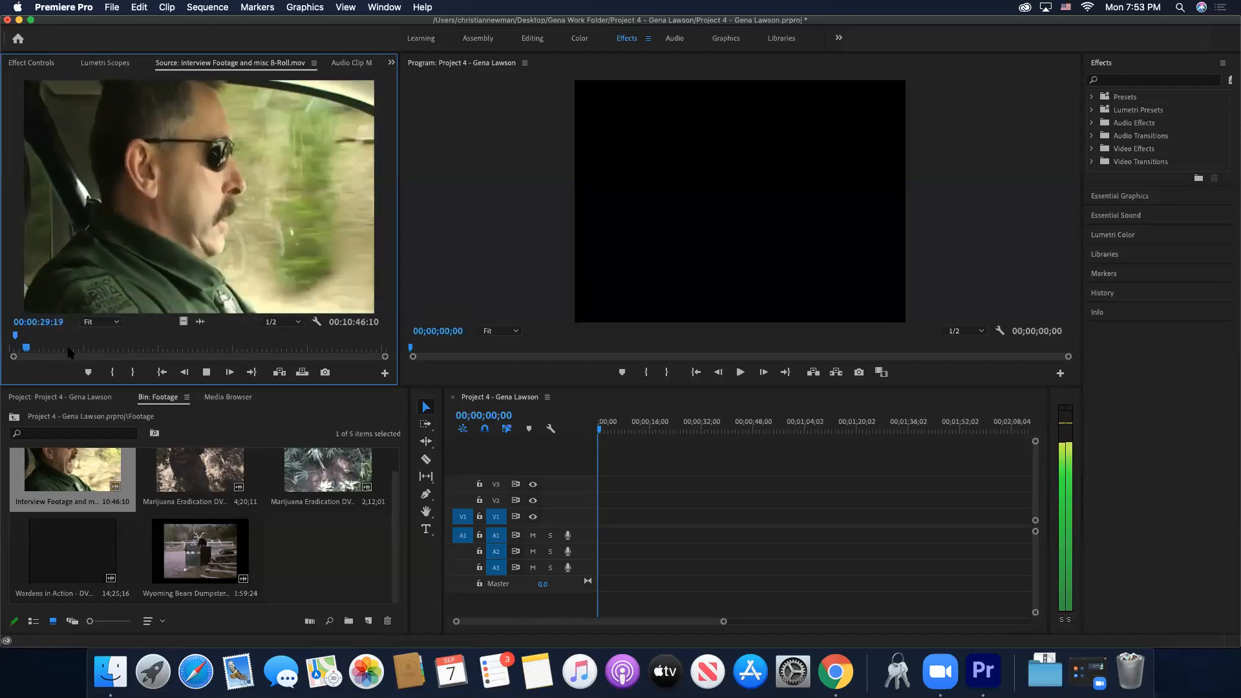
key("space")
key("space")
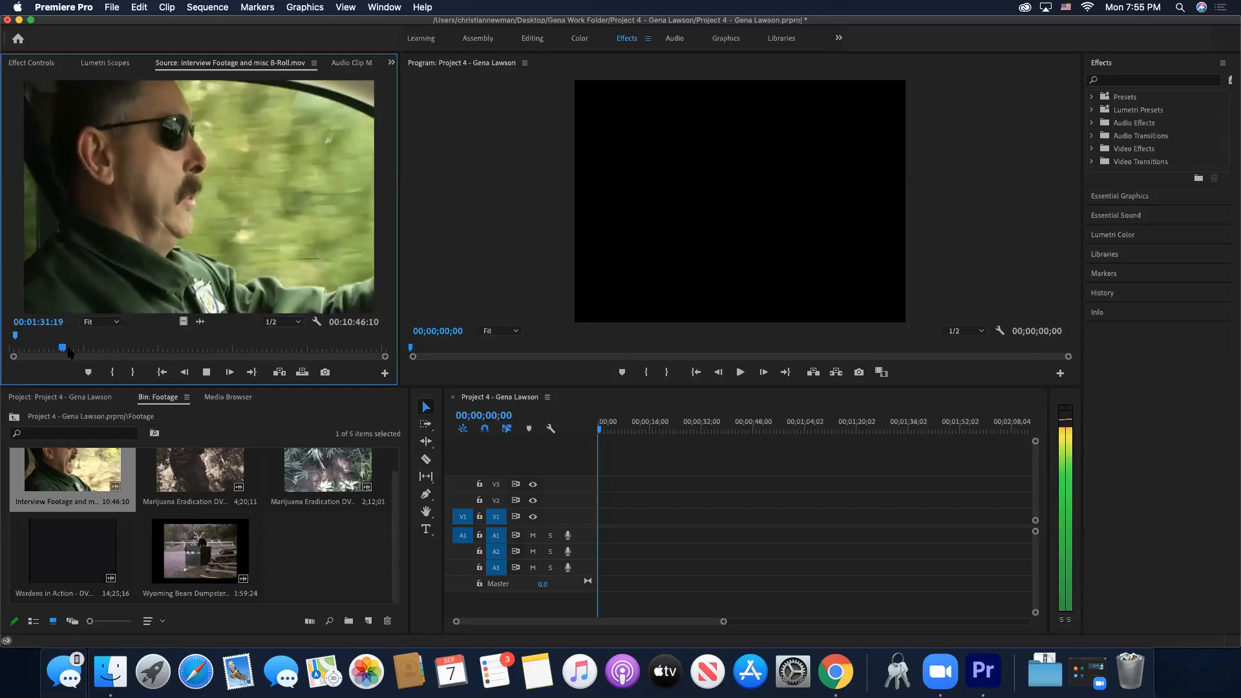
key("space")
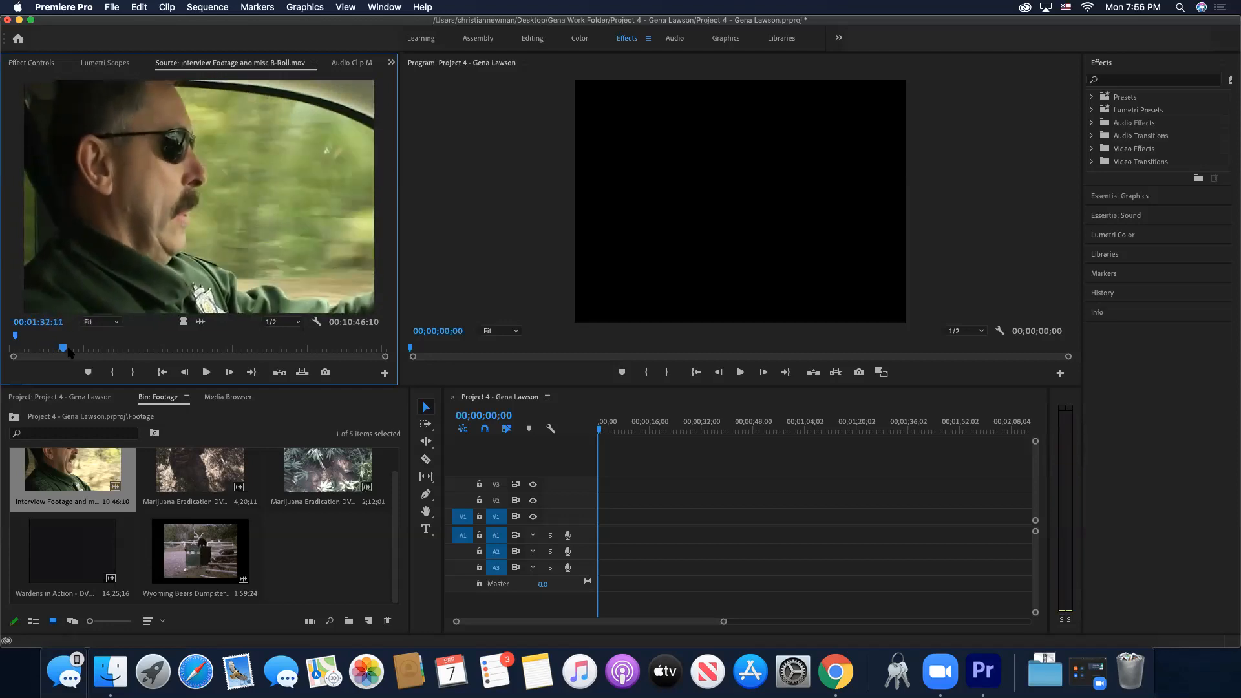
key("m")
- Name the marker at 00:01:32:11 with the interviewee's first name plus "talks about Bears"
double_click(63, 335)
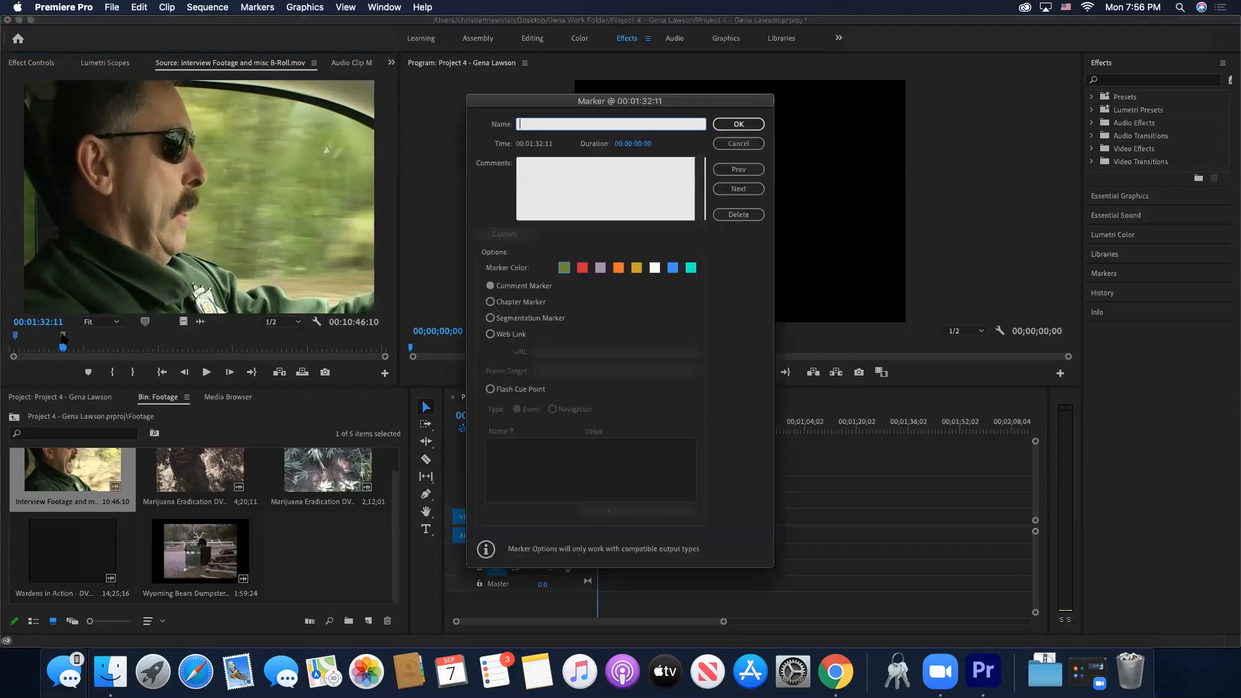
type("Bob talks a")
key("BackSpace")
key("BackSpace")
type("alks about Bears")
left_click(749, 132)
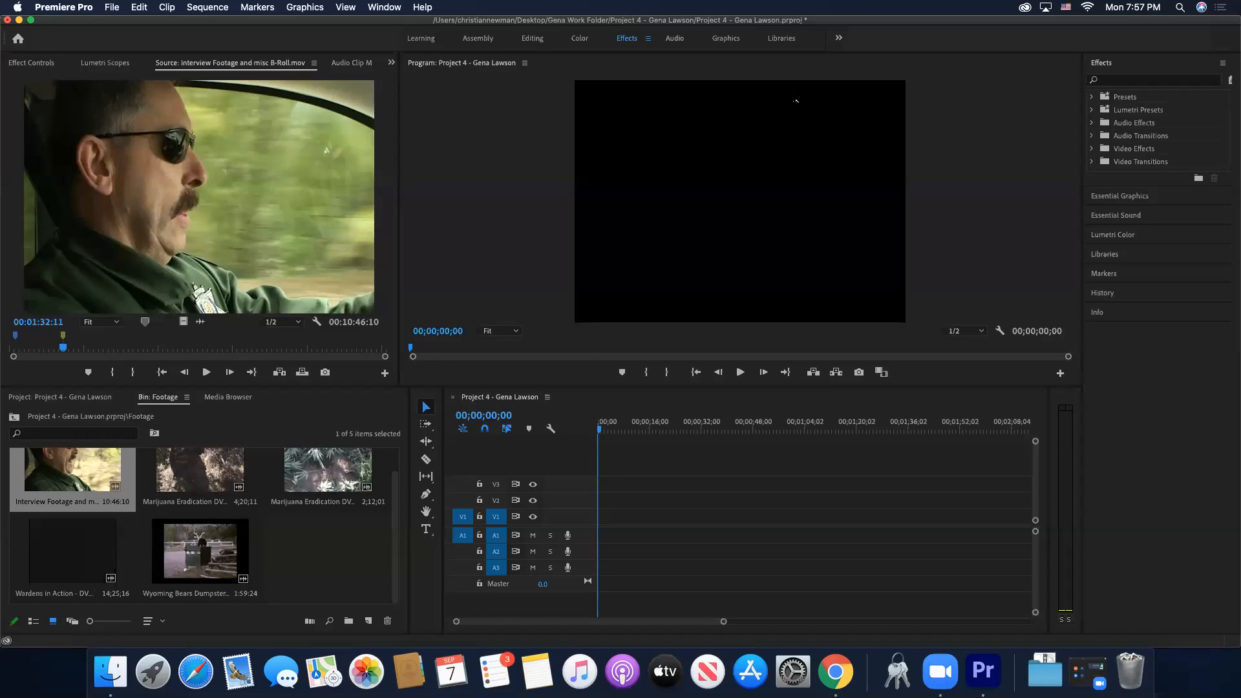
left_click(392, 341)
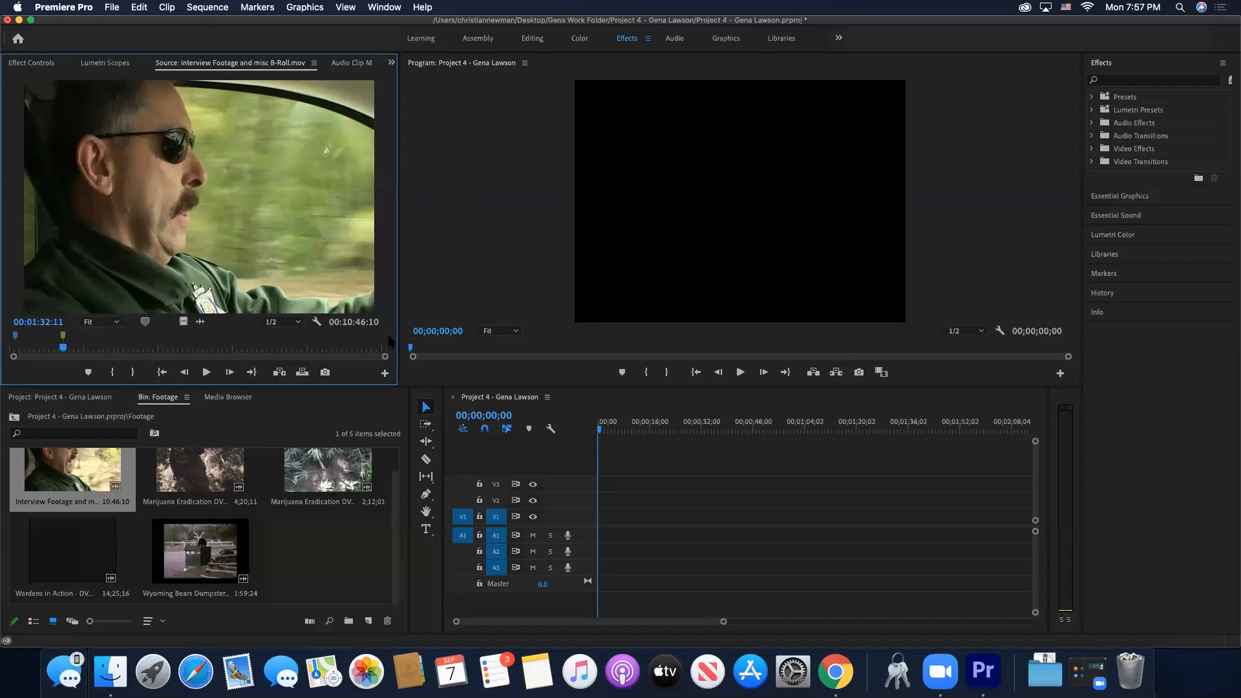
- Review the start of the interview clip and set its In point at 00:00:10:19
left_click(17, 349)
left_click(13, 348)
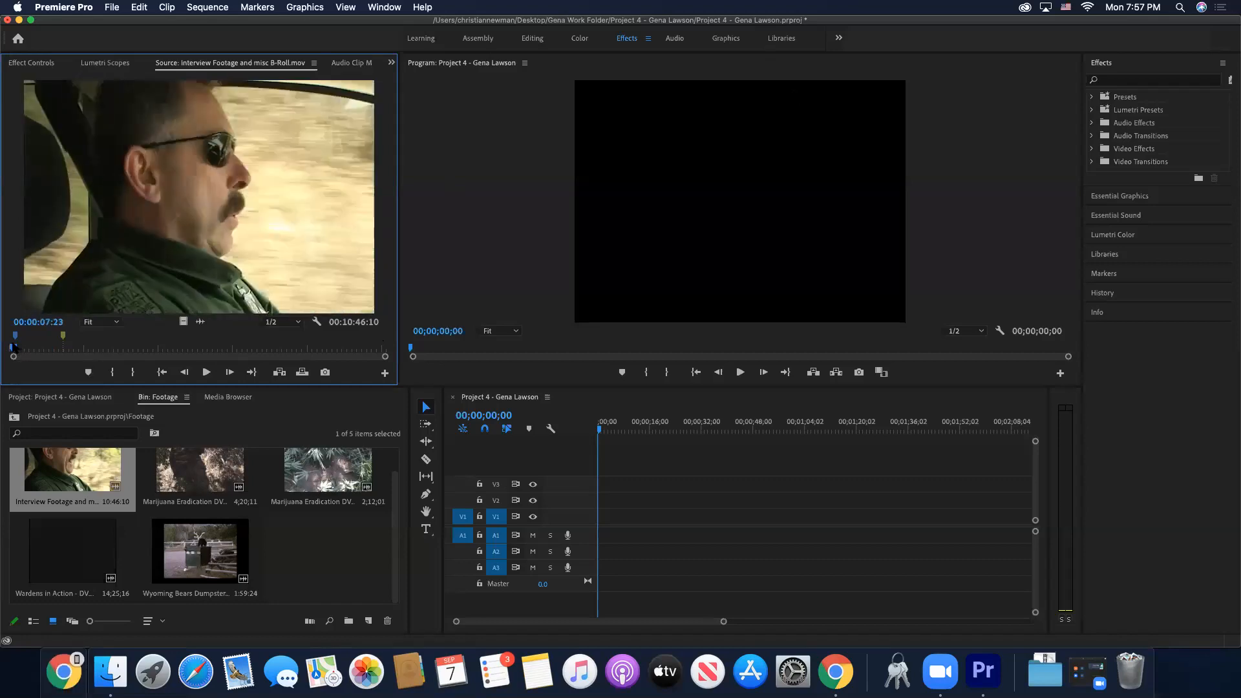
left_click(12, 348)
key("space")
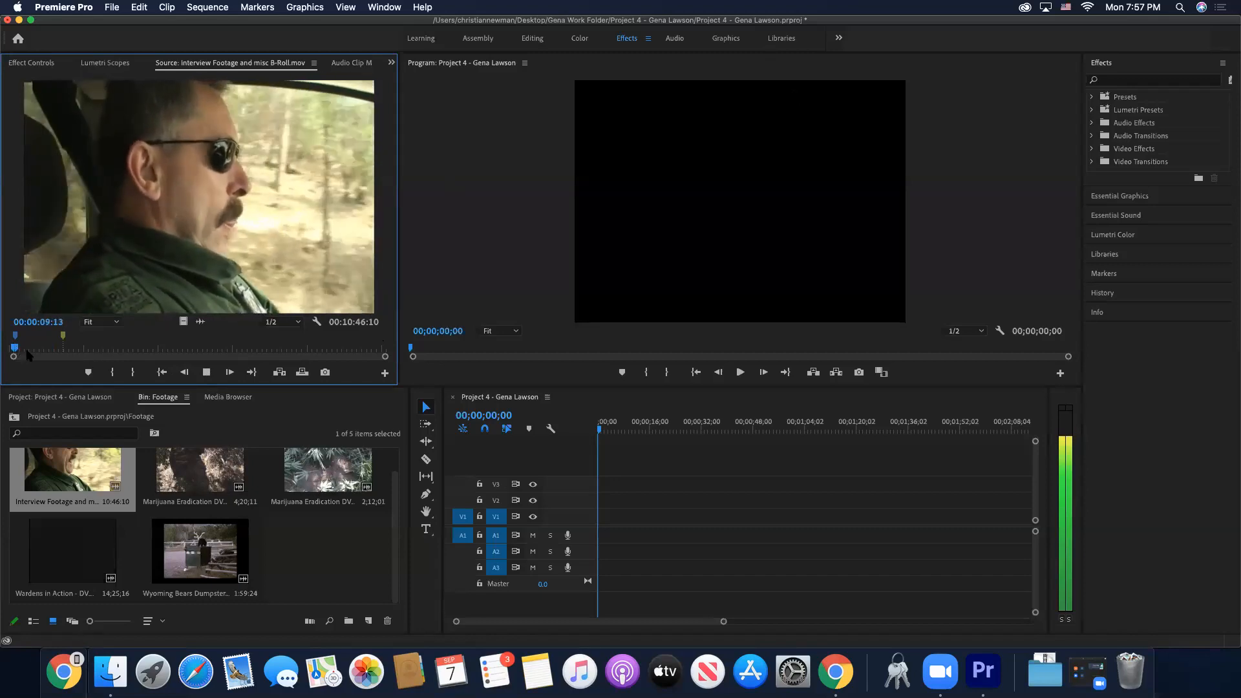
key("space")
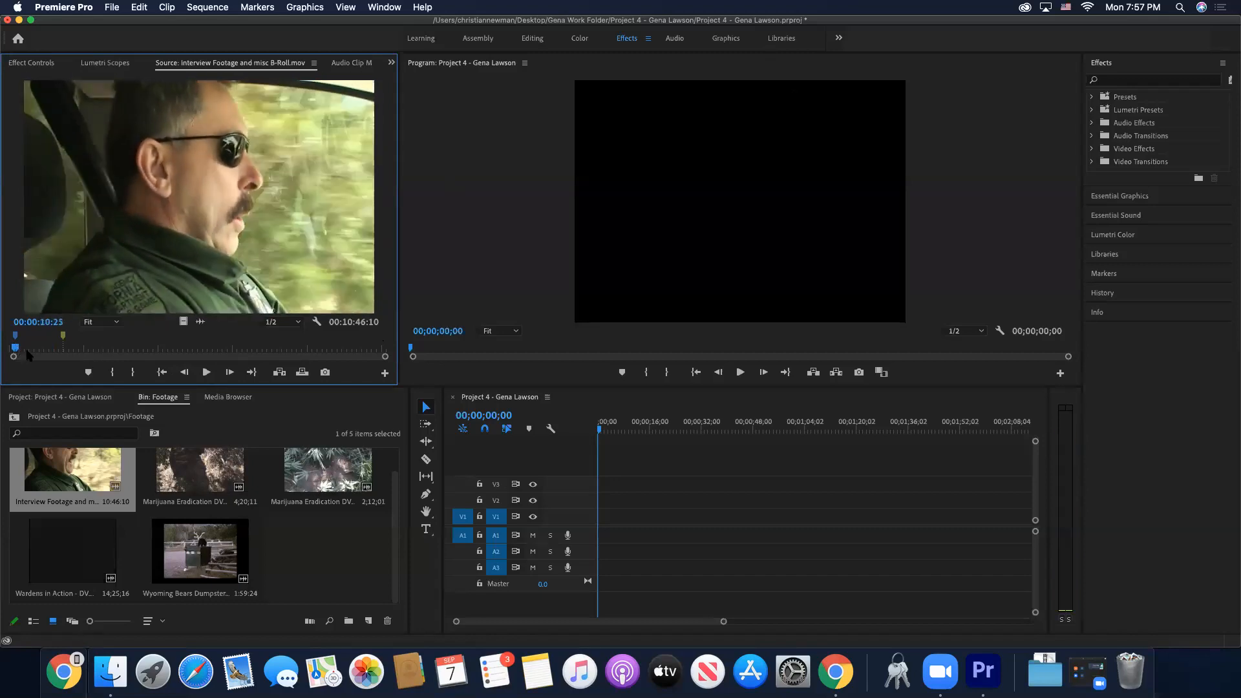
key("space")
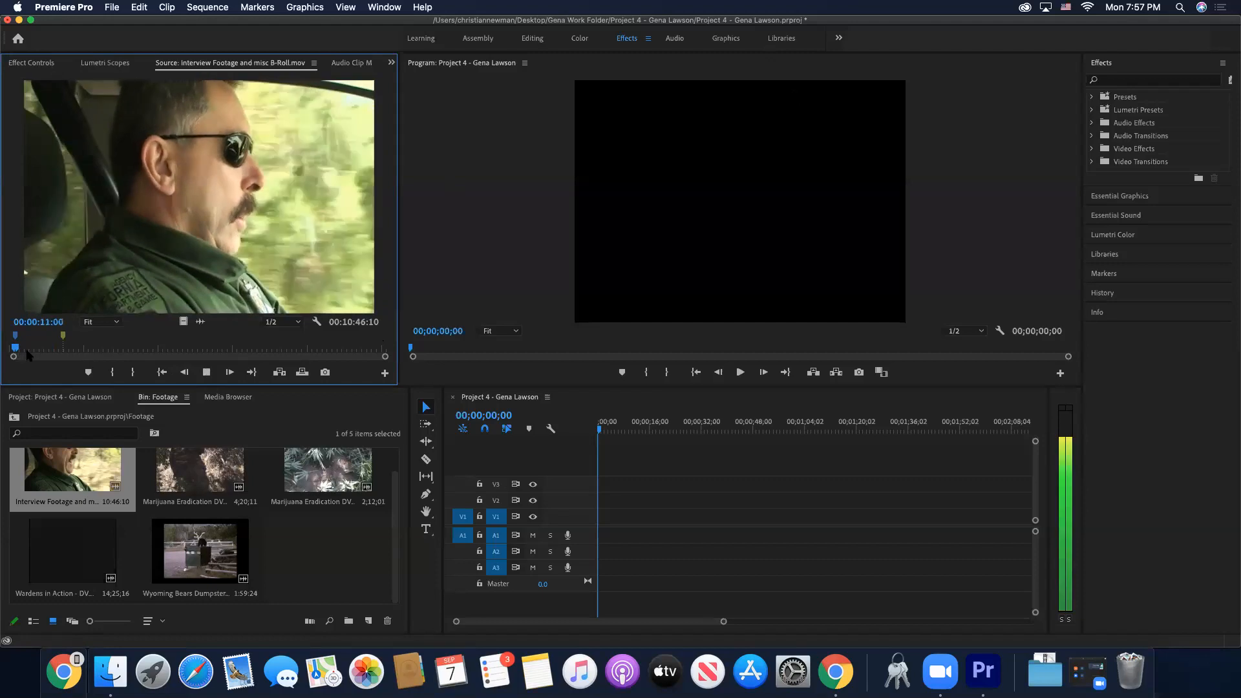
key("space")
key("j")
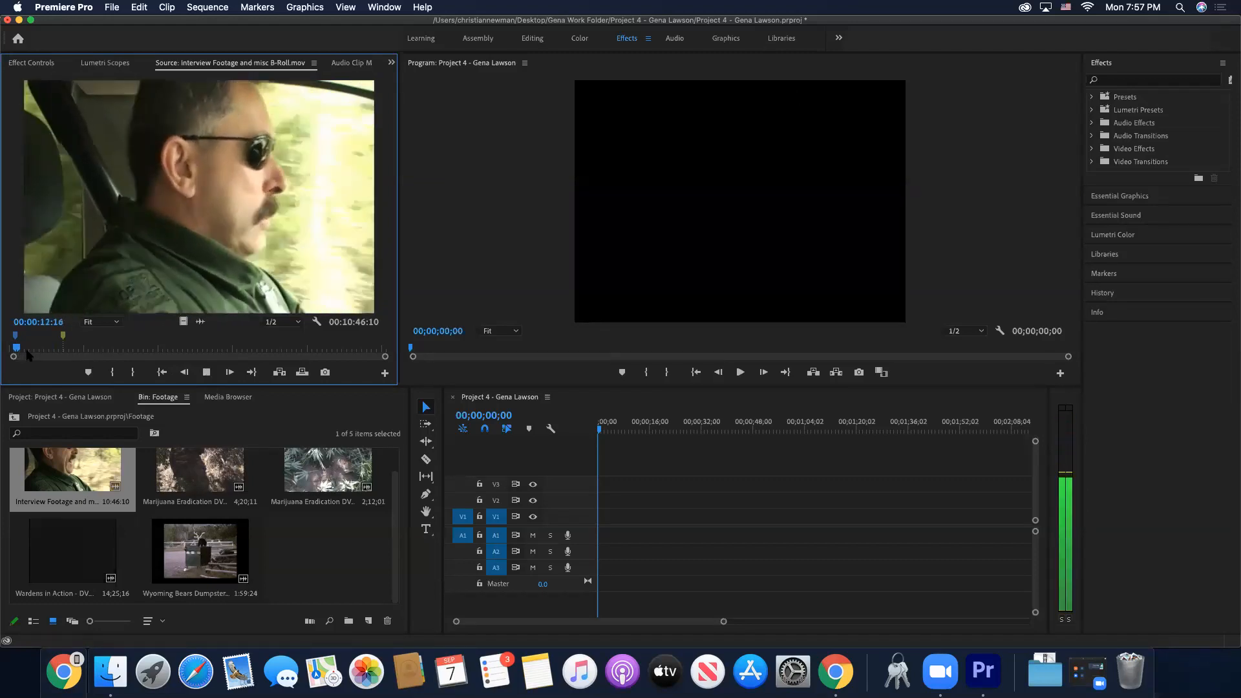
key("k")
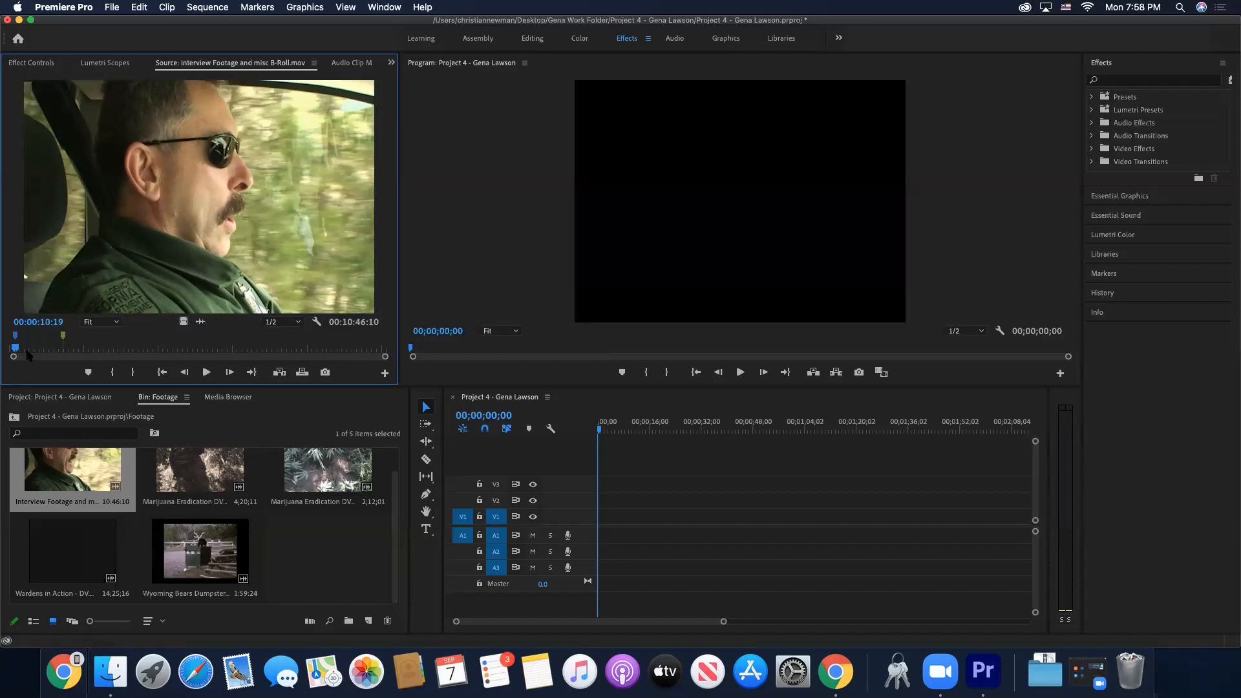
key("i")
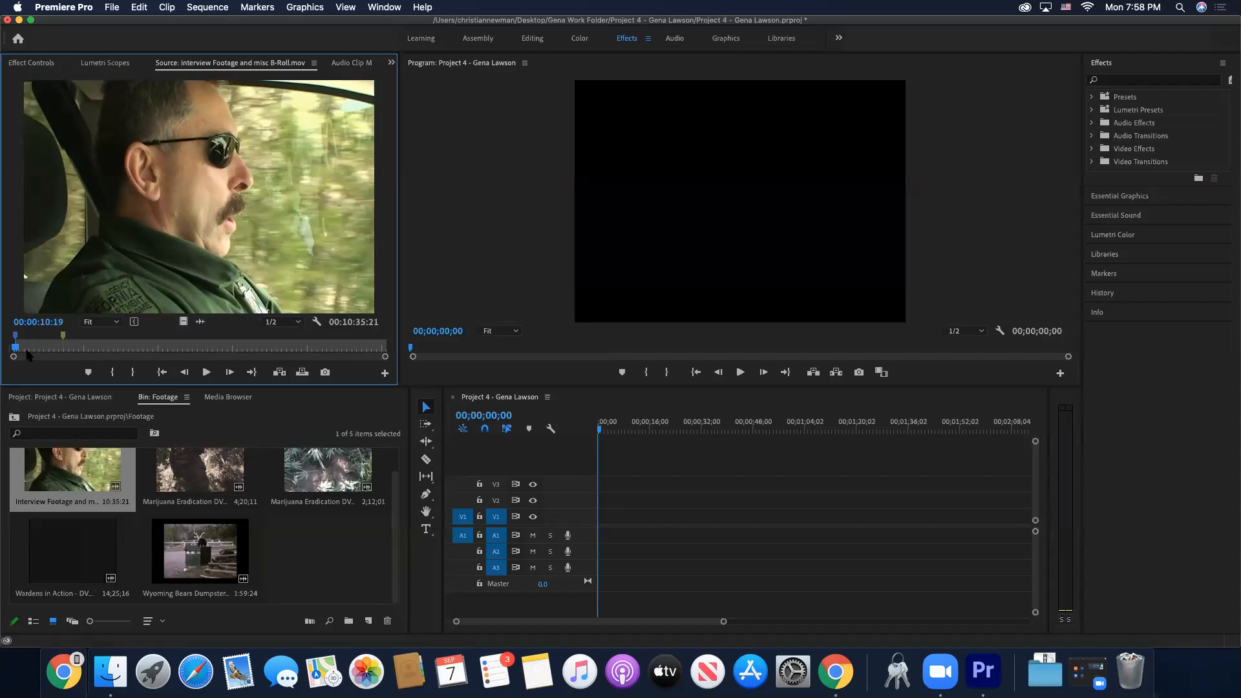
- Skim forward through the interview and set the source clip's Out point at 00:04:49:26
key("l")
key("l")
key("l")
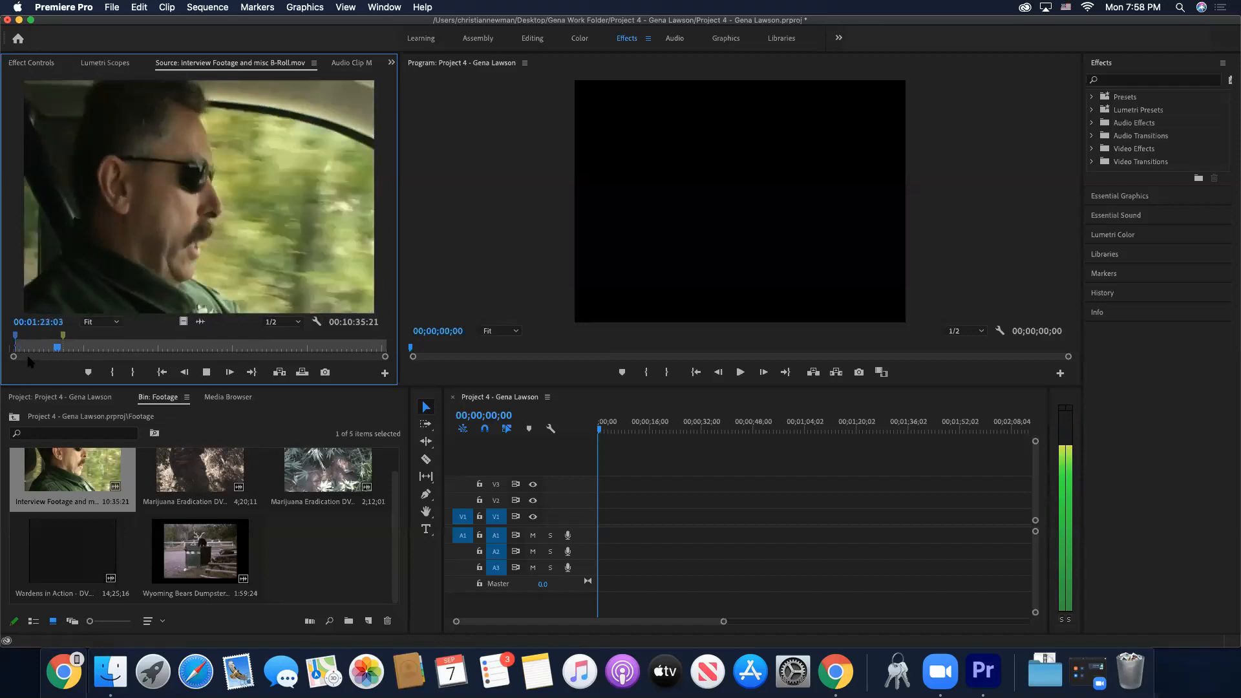
key("space")
left_click_drag(128, 351, 174, 347)
key("space")
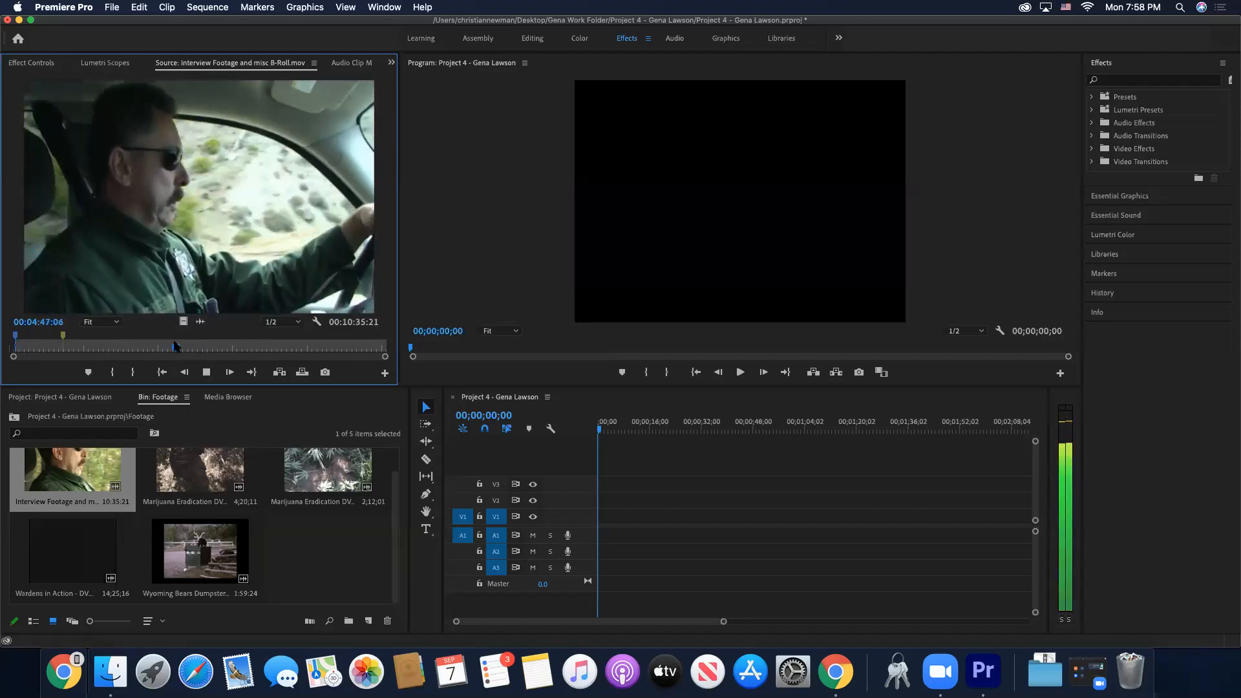
key("space")
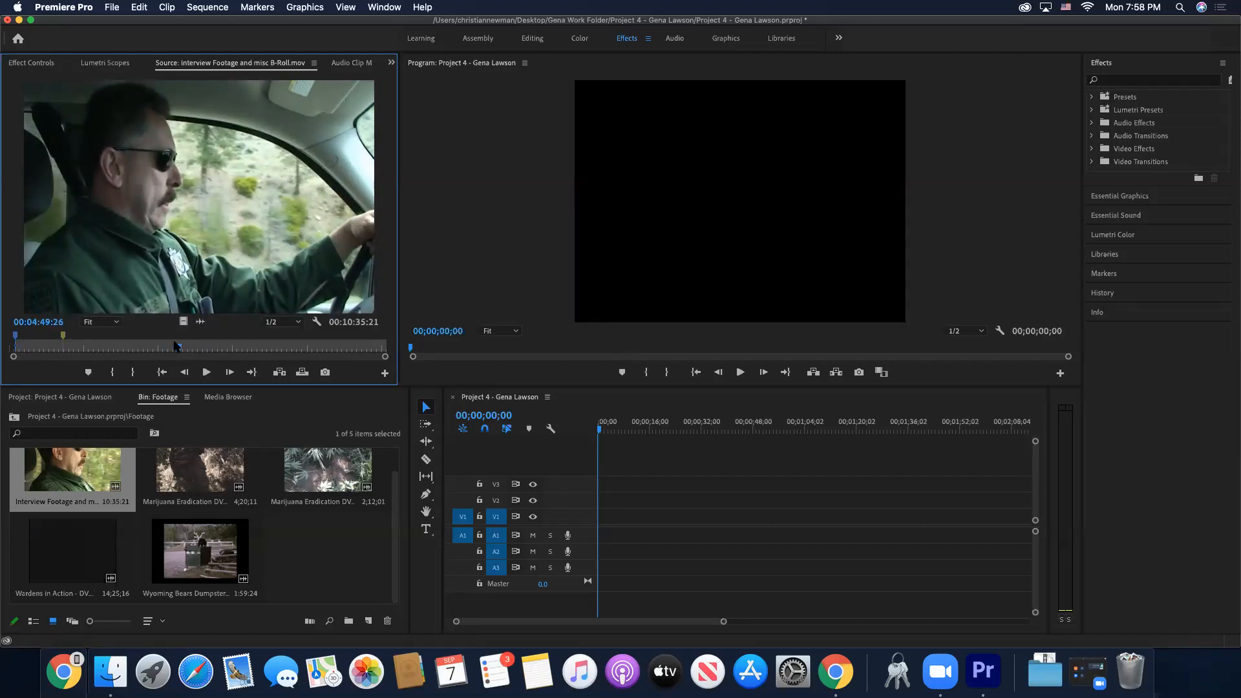
key("o")
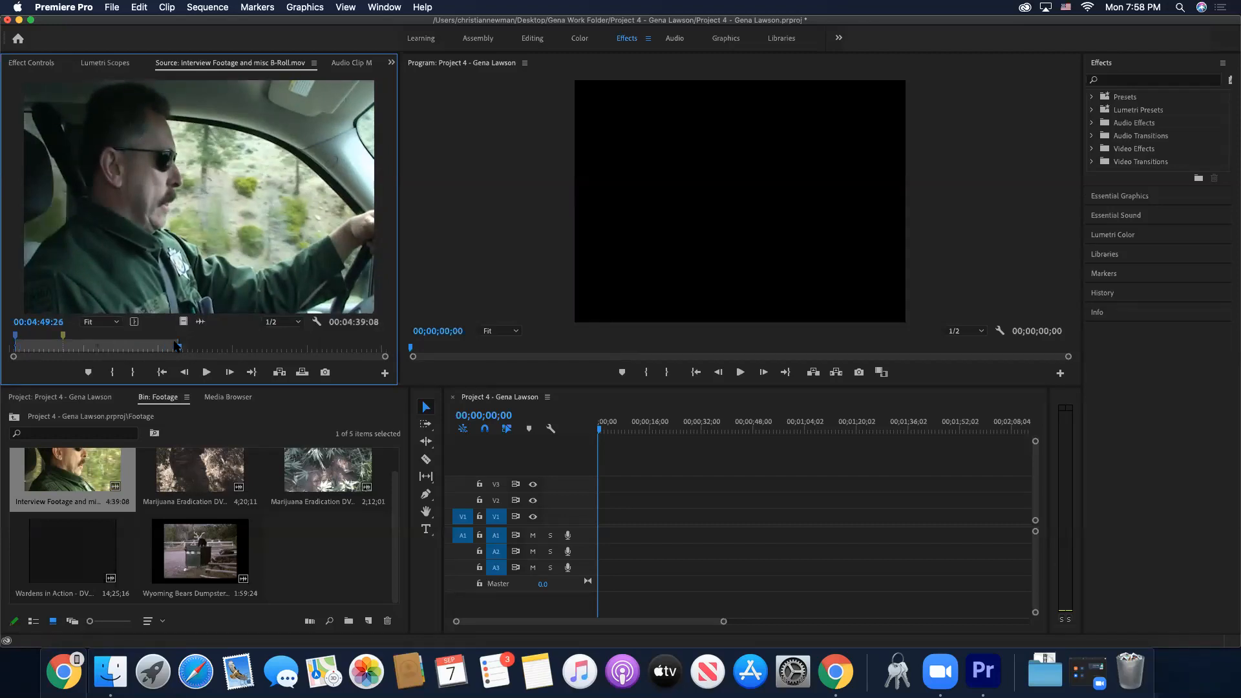
- Overwrite the marked interview range into the start of the Project 4 sequence on V1 and A1, and select the placed clip
key("period")
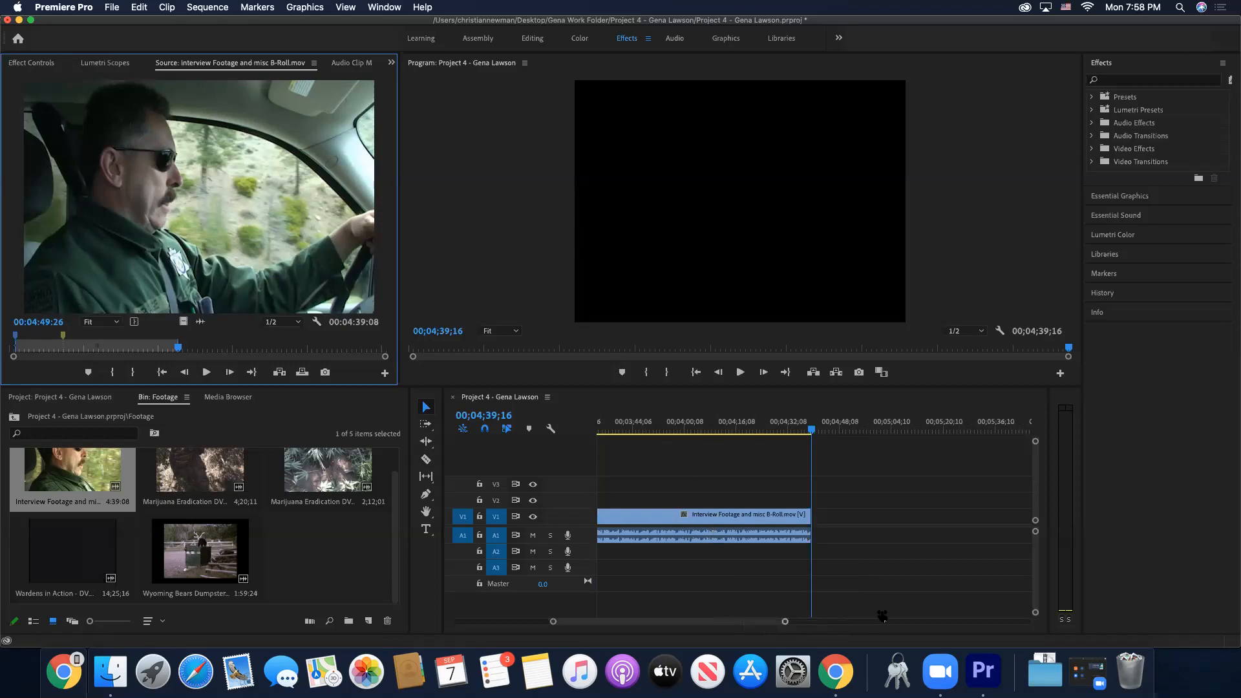
scroll(883, 616, "down", 5)
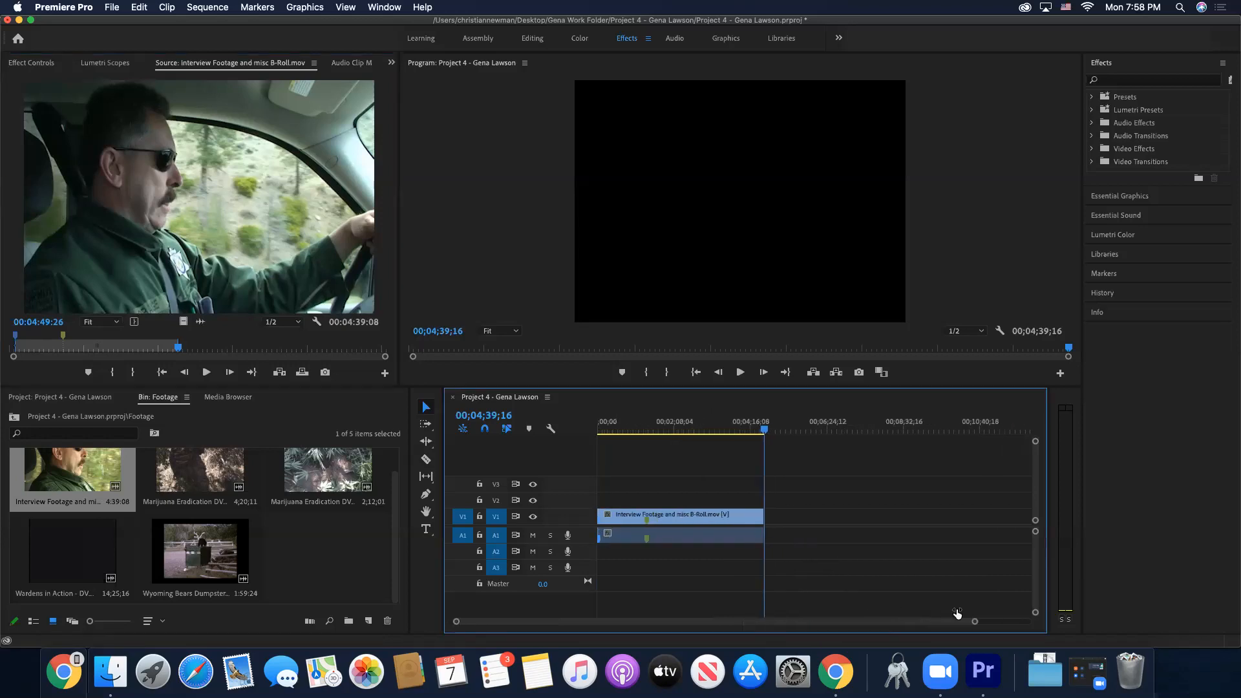
left_click(648, 540)
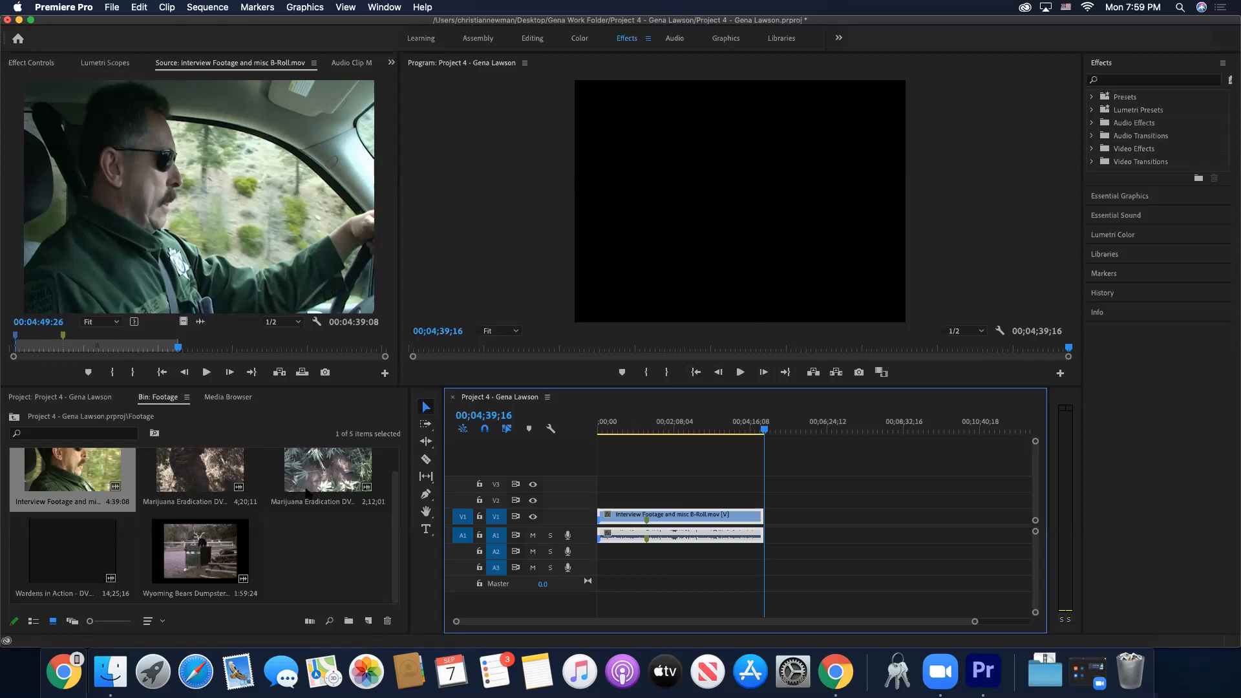
- Find the end of the unwanted passage in the sequence and split the interview clip at 00;02;09;15 with the Razor tool
left_click_drag(769, 438, 673, 438)
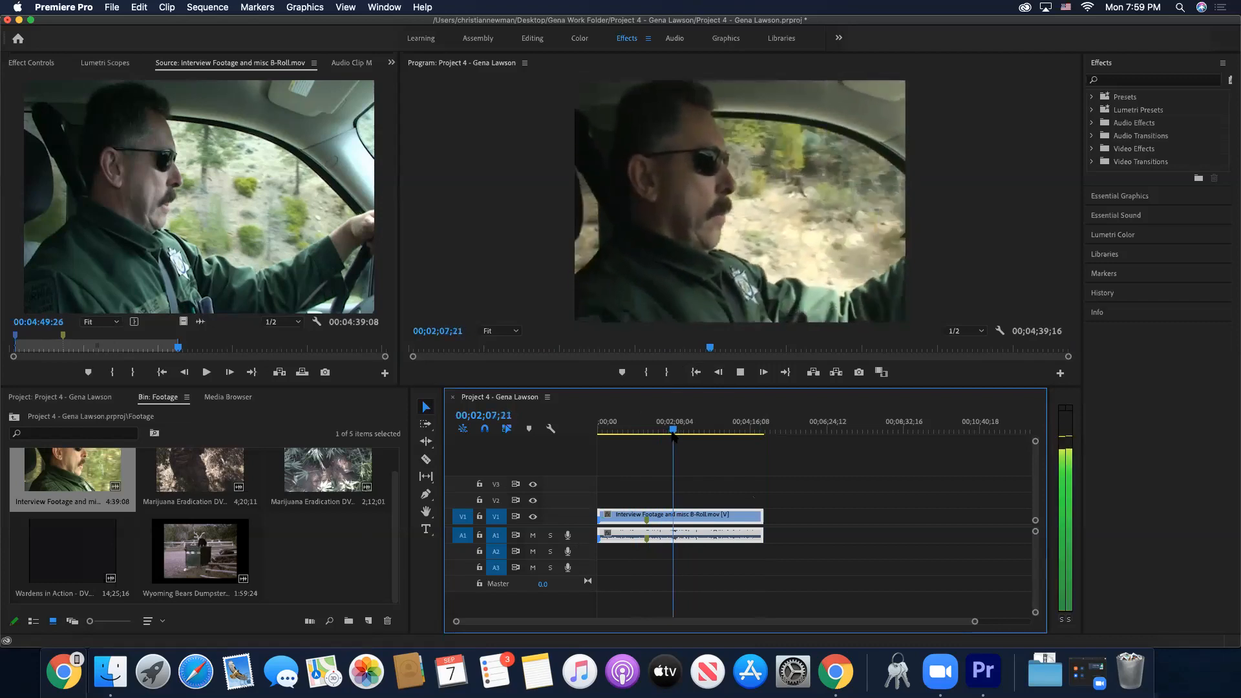
key("space")
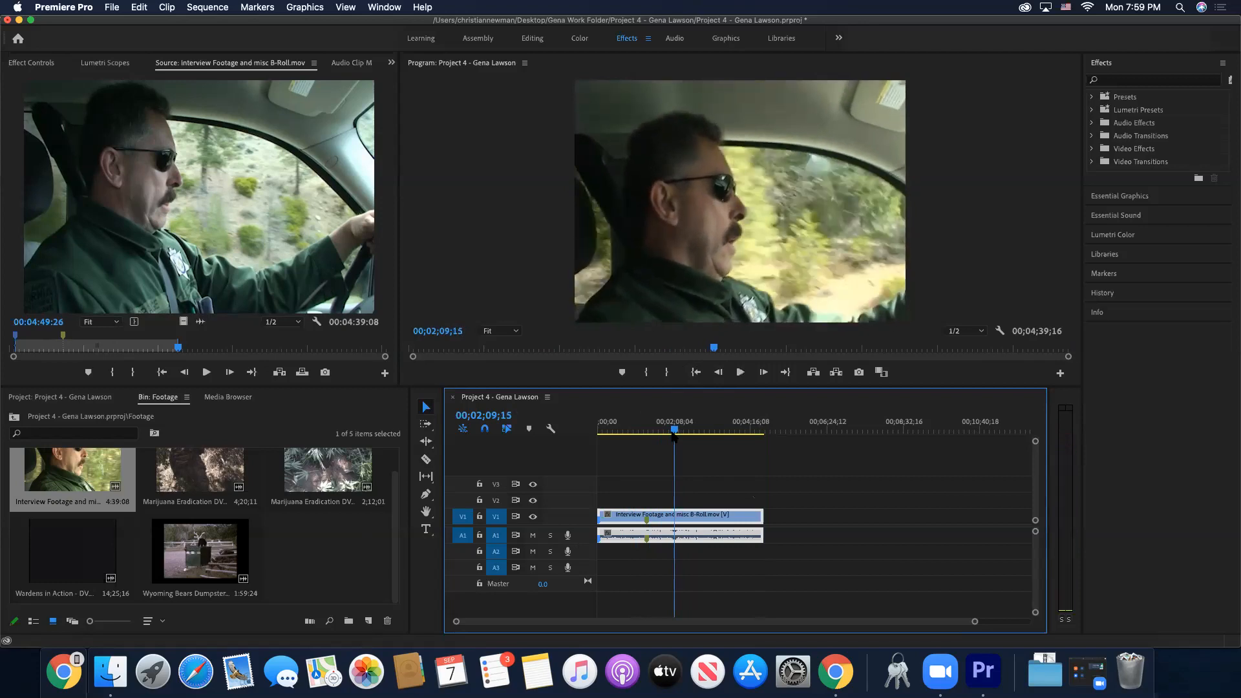
left_click(426, 459)
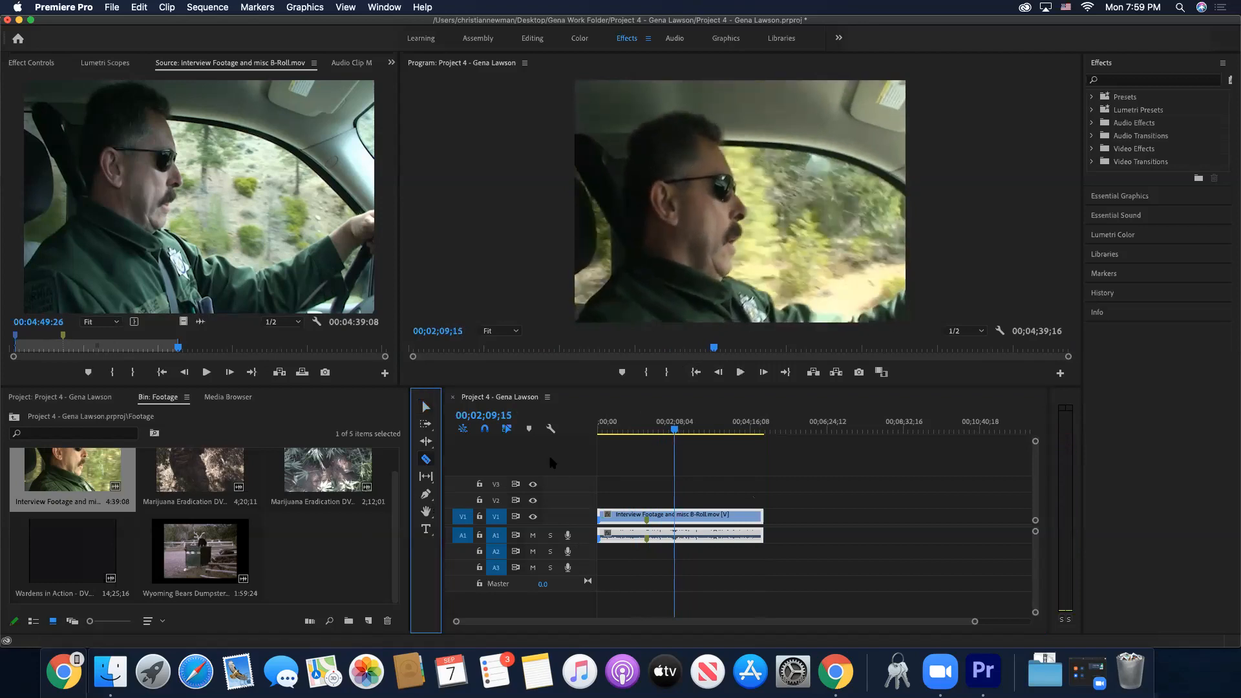
left_click(676, 517)
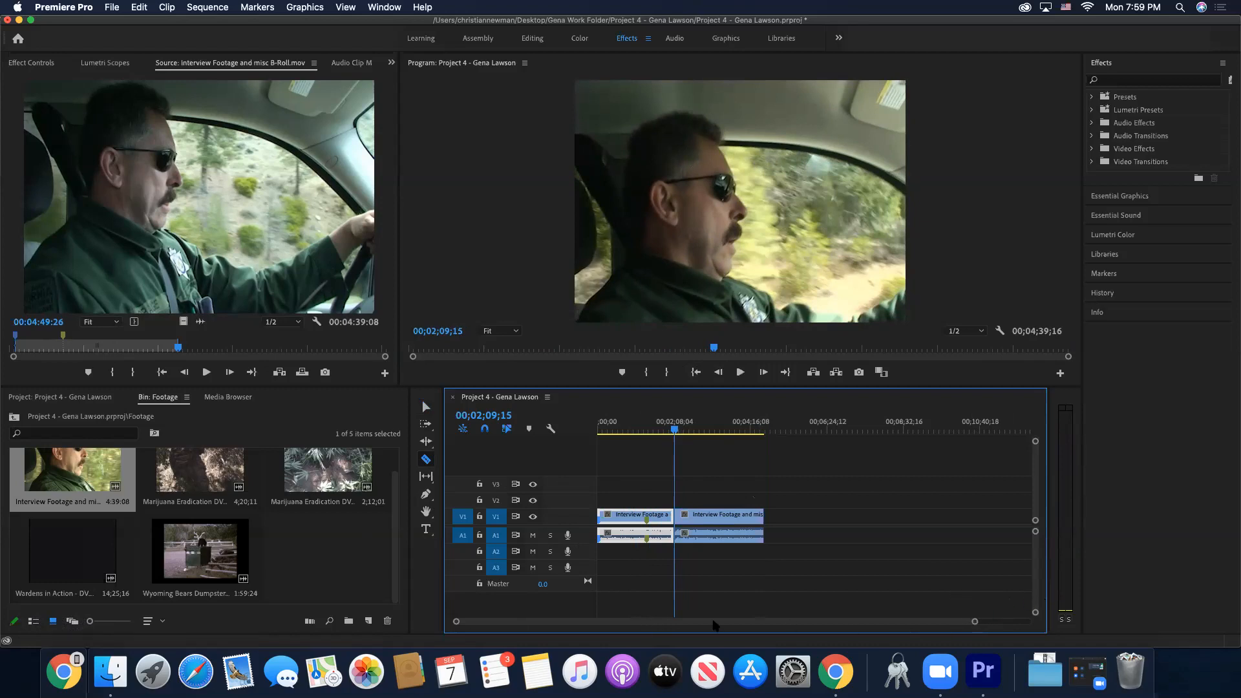
- Play back and forth before the first cut to find the pause in speech, and split the interview clip at 00;02;03;15
left_click_drag(976, 623, 555, 626)
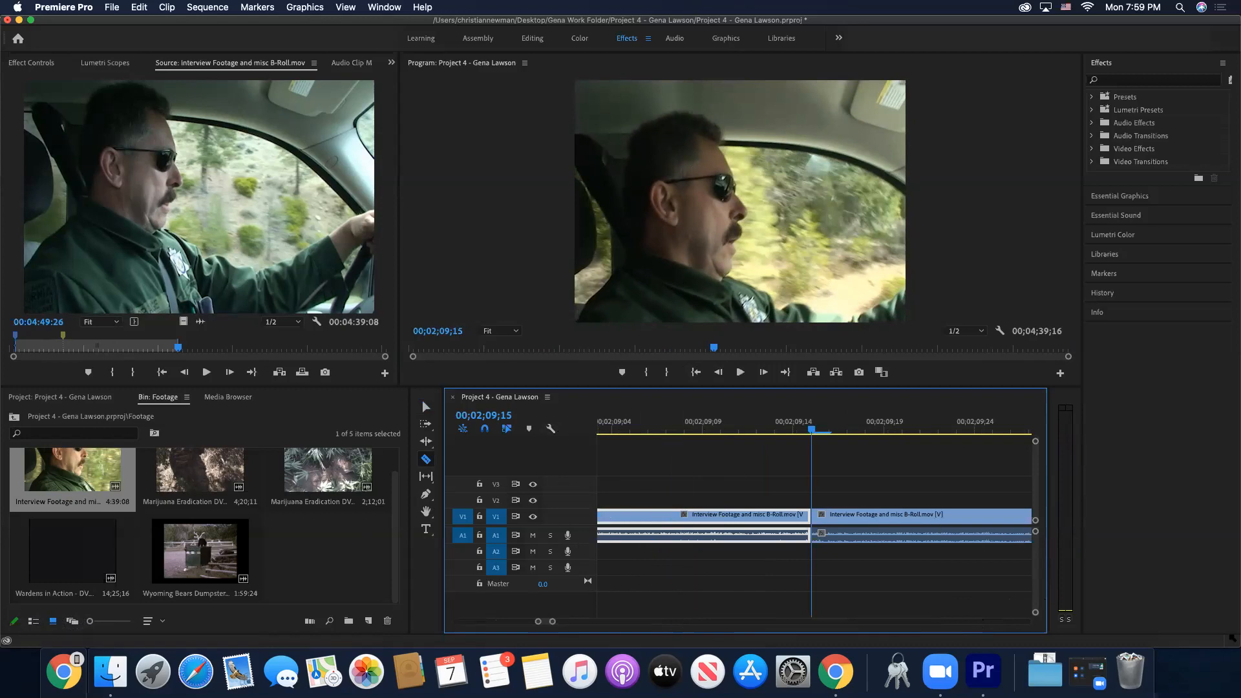
left_click_drag(814, 430, 714, 435)
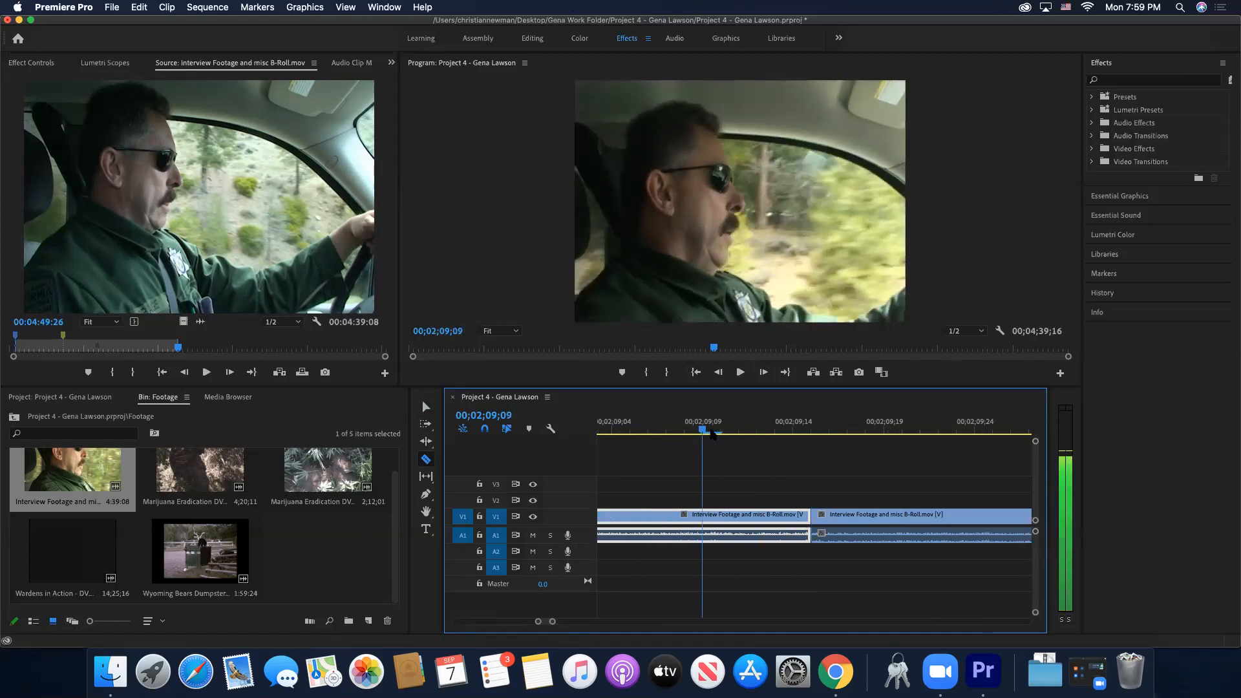
key("space")
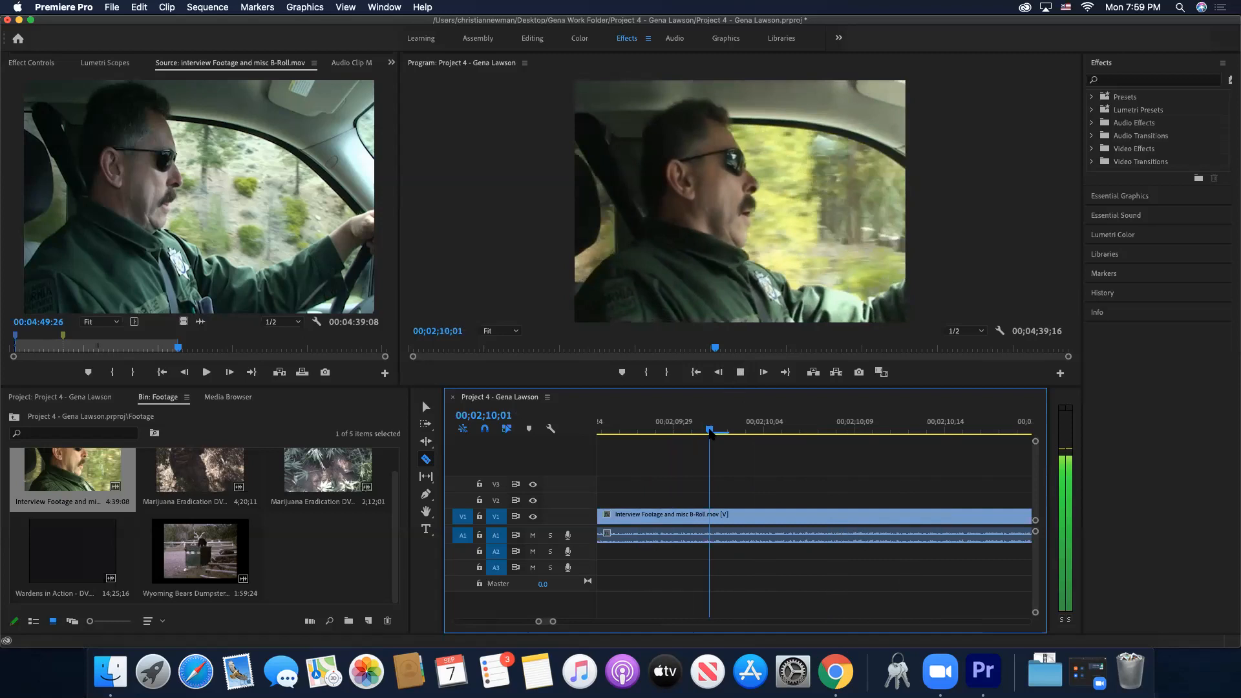
key("space")
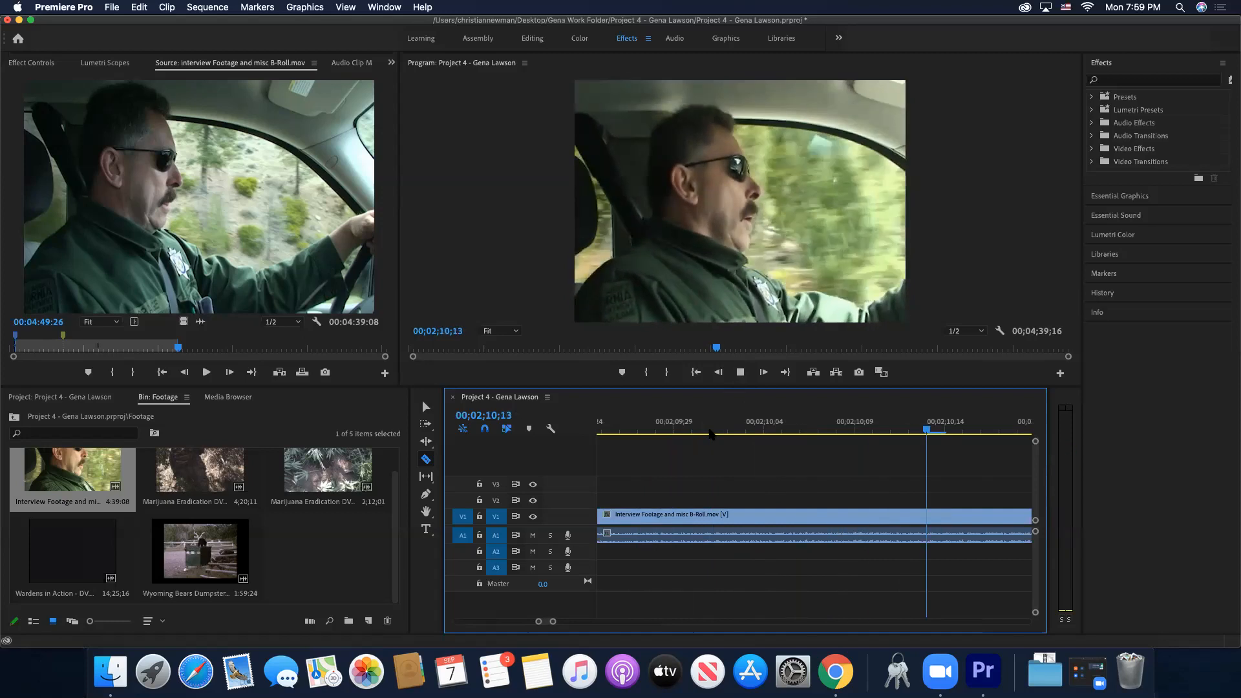
key("j")
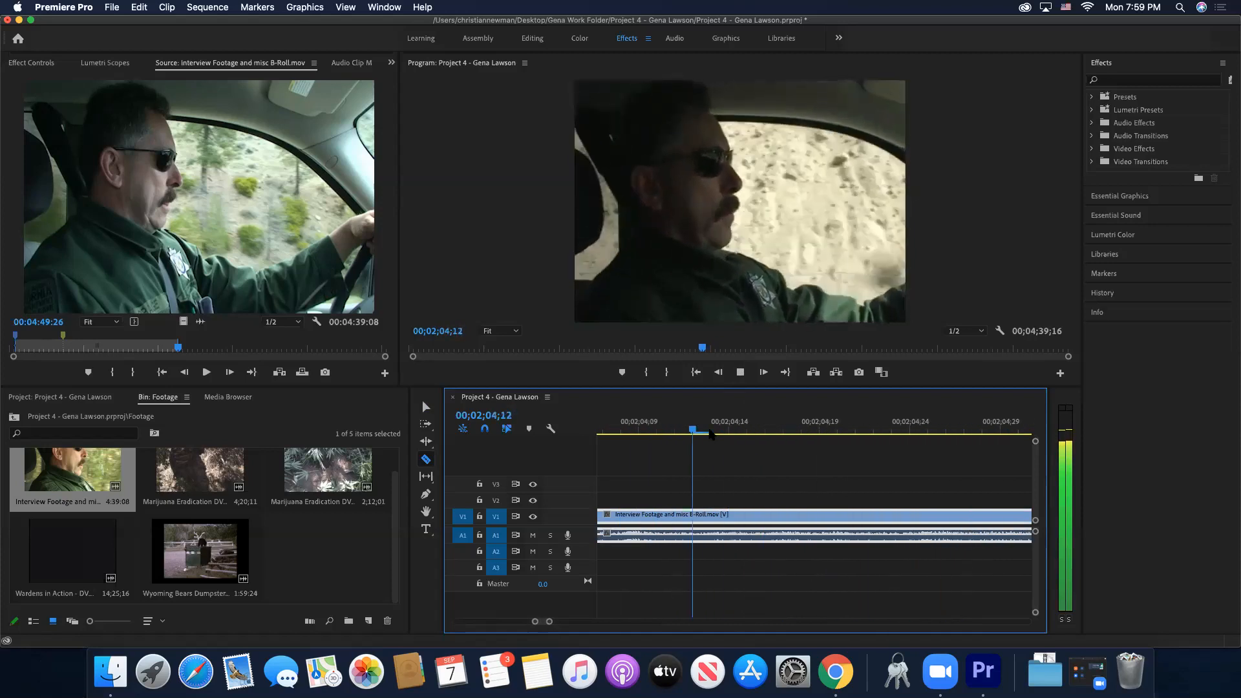
key("k")
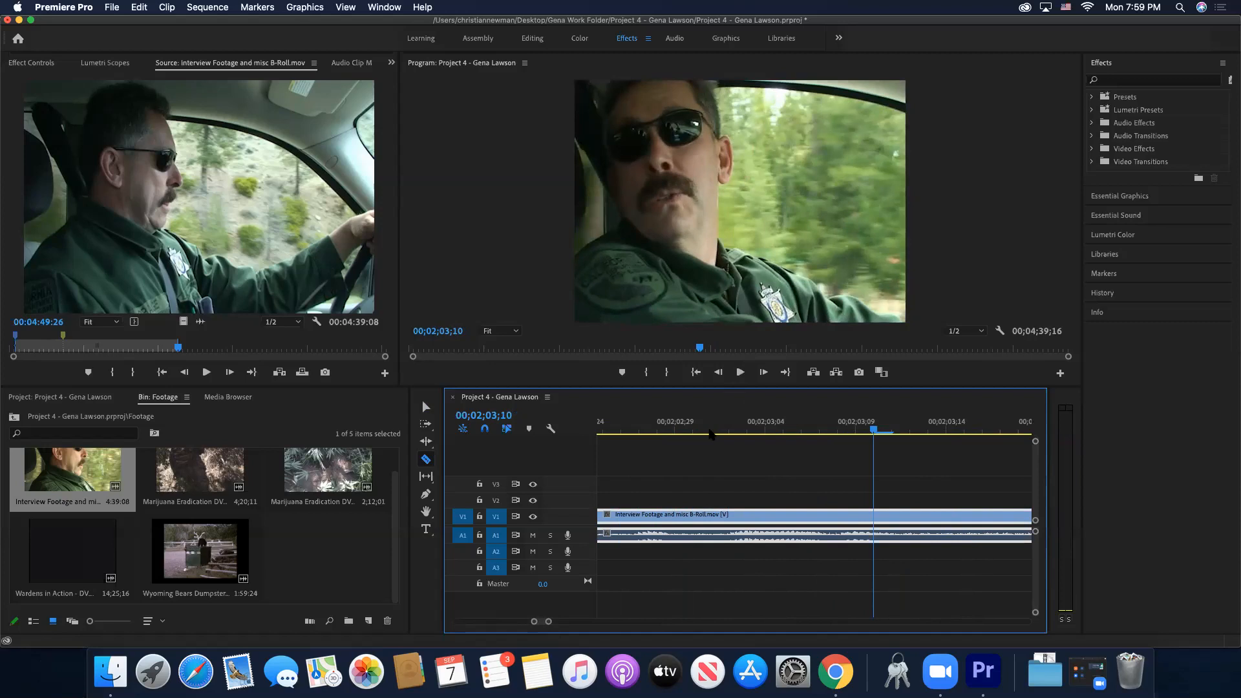
key("l")
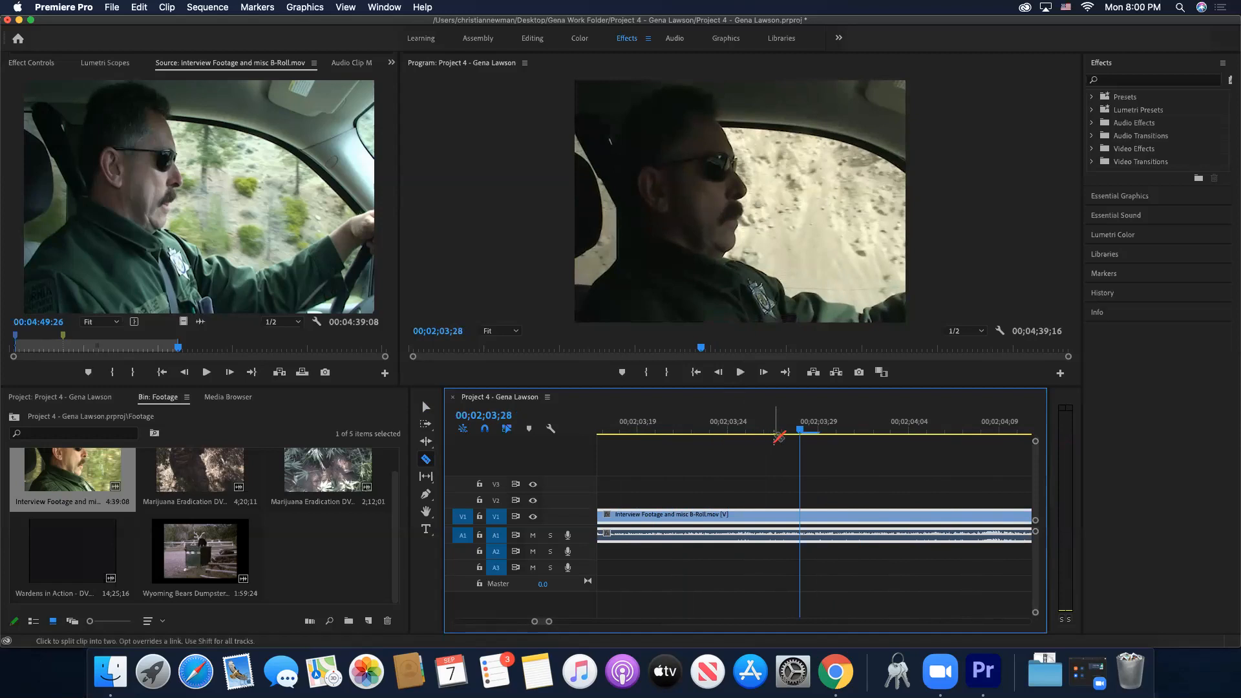
key("j")
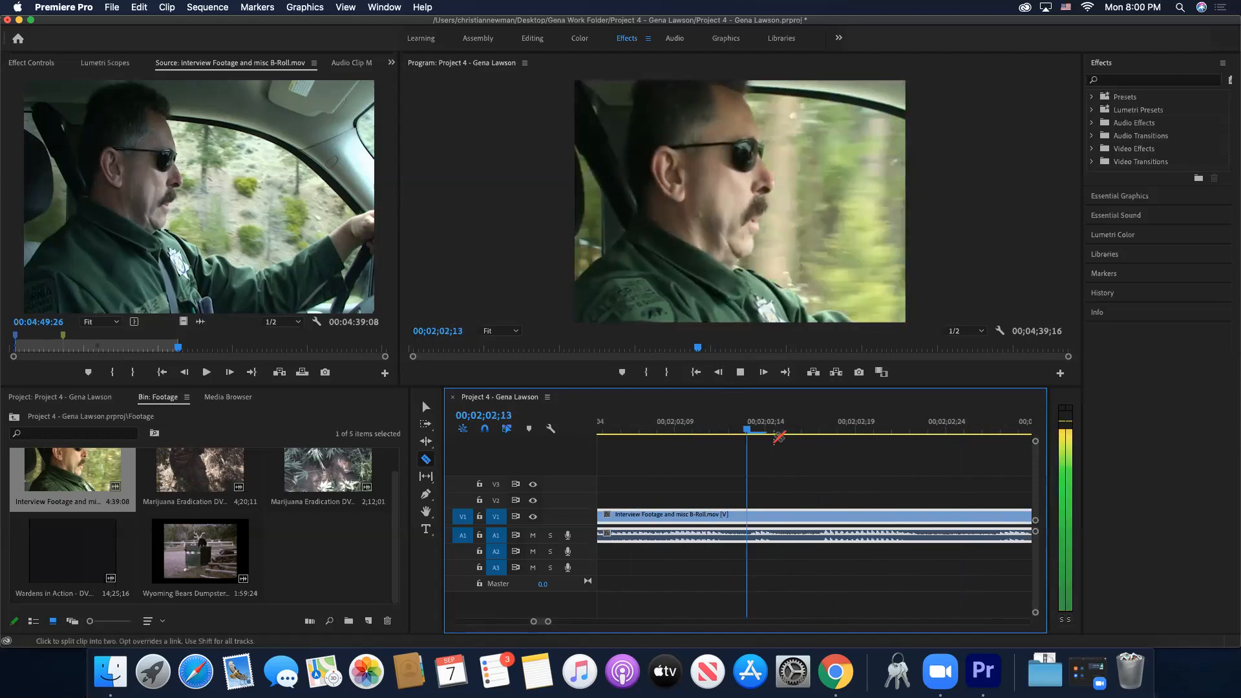
key("l")
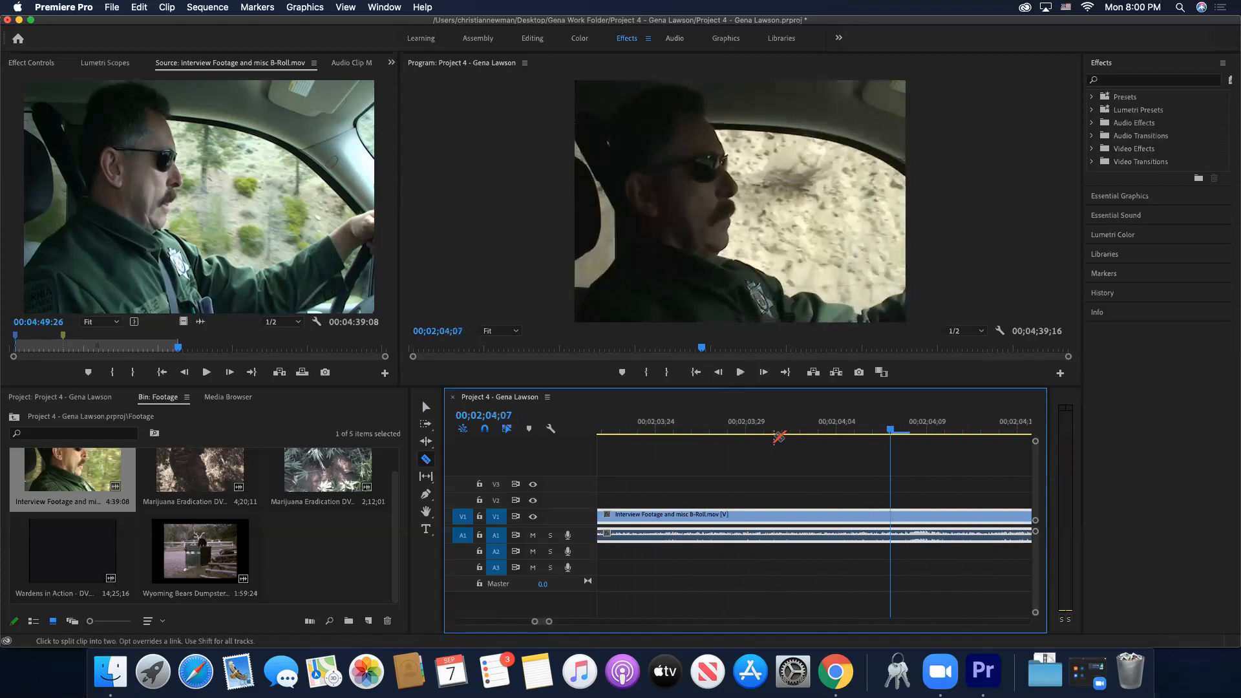
key("j")
key("k")
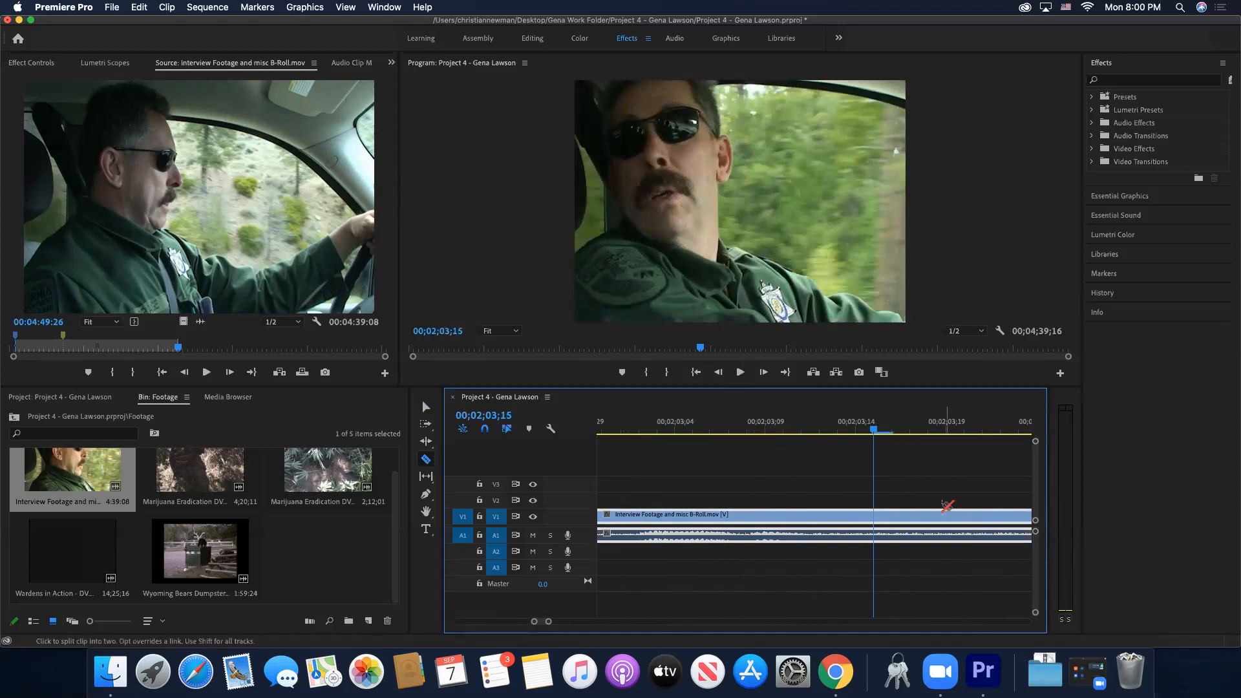
left_click(874, 516)
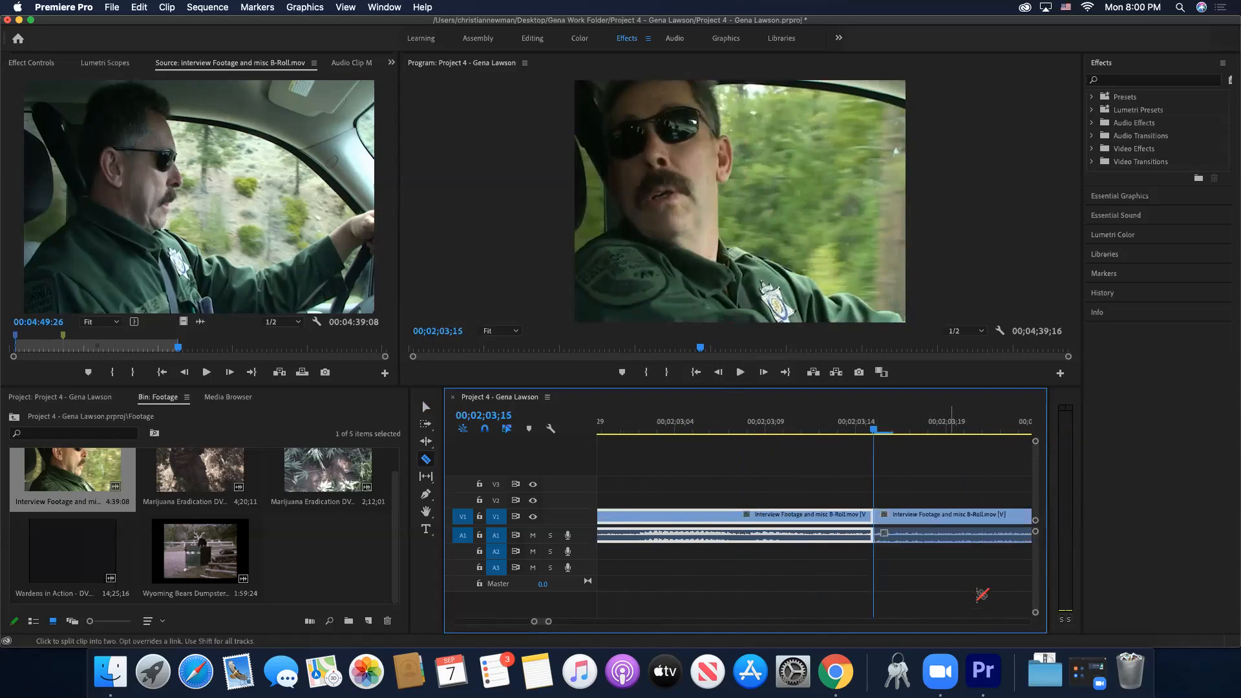
- Delete the short interview segment between the two cuts, leaving a gap in the sequence
scroll(640, 624, "down", 5)
scroll(640, 625, "down", 2)
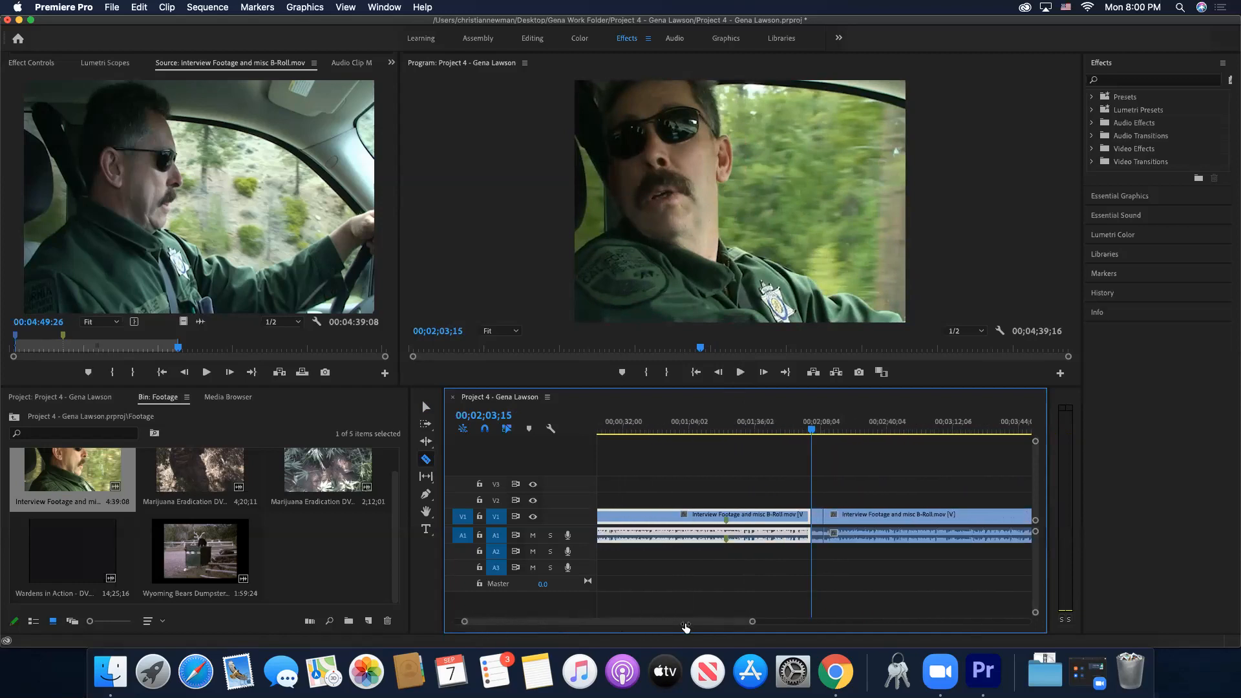
key("v")
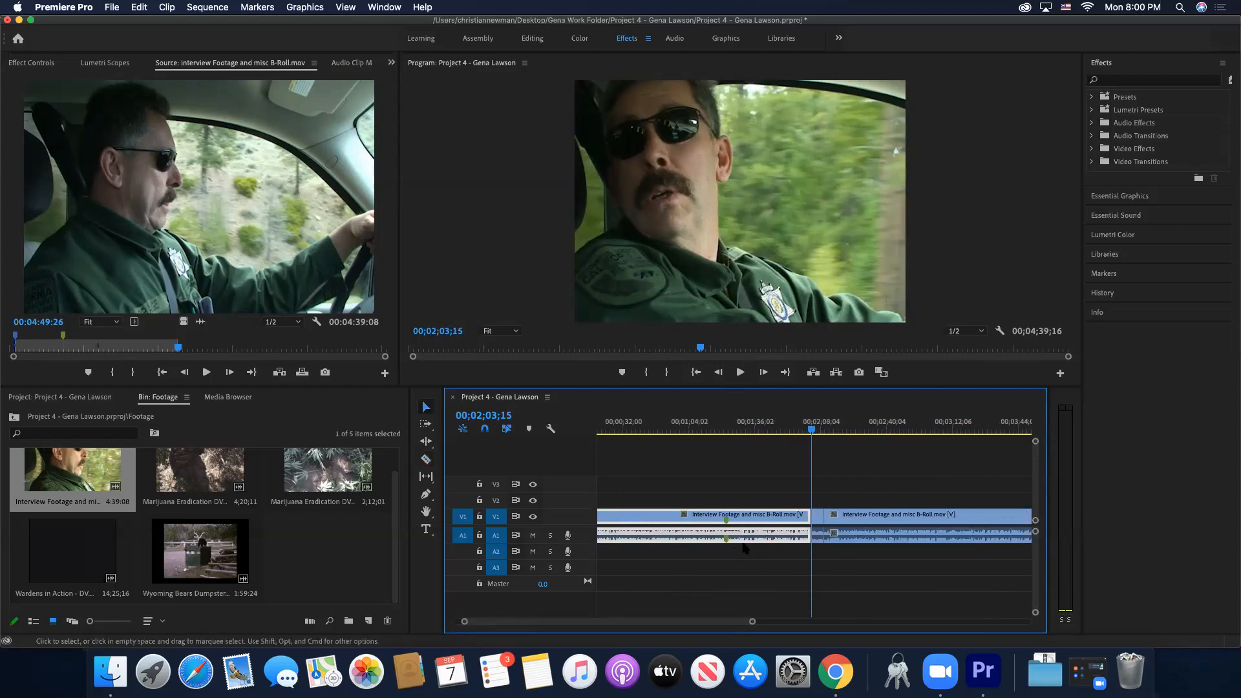
left_click(818, 516)
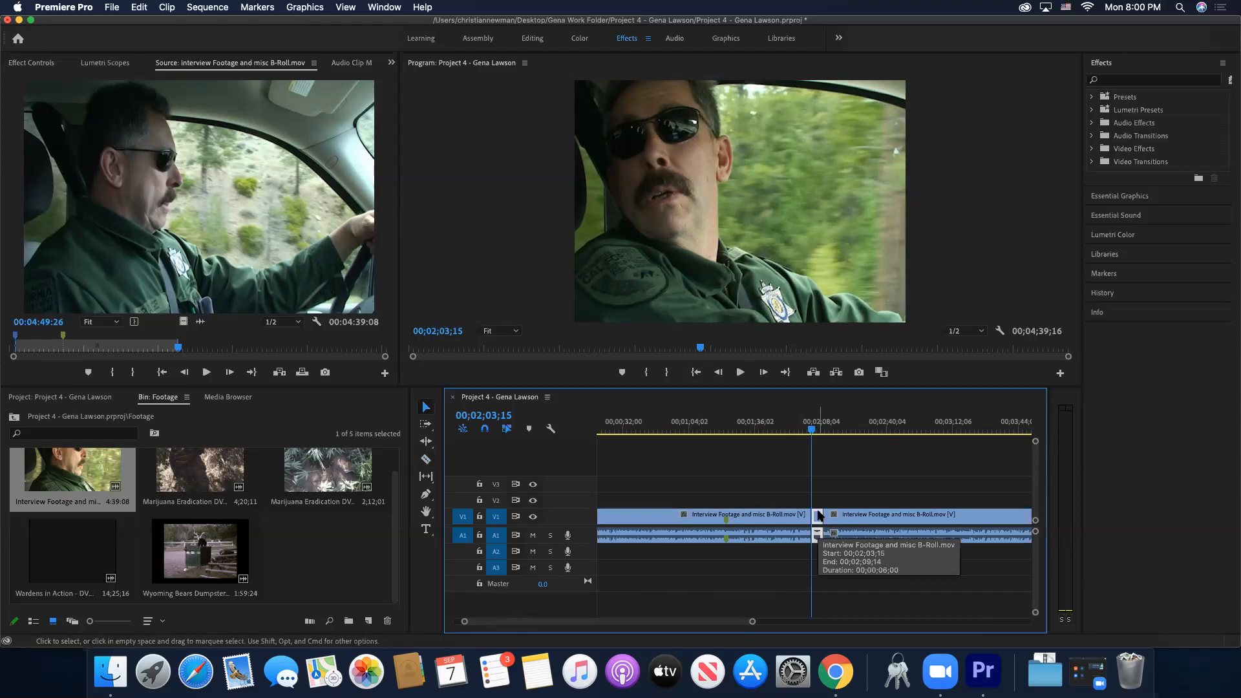
key("Delete")
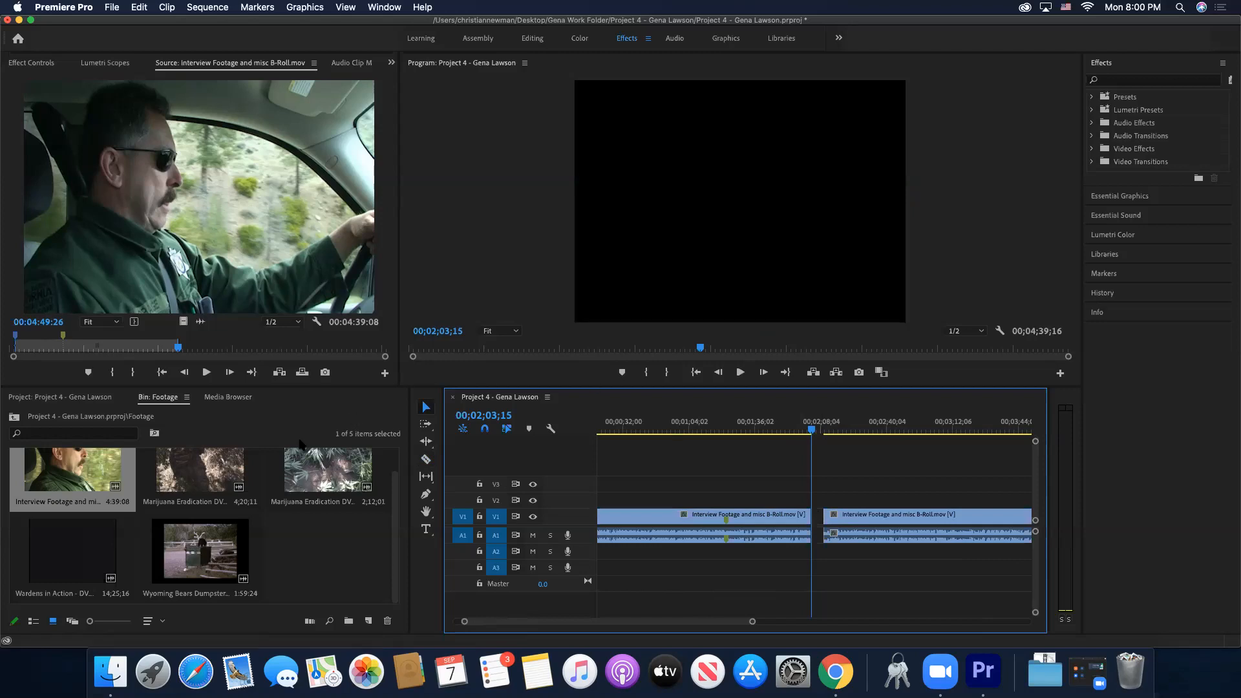
- Scan the source clip beyond the interview portion for road-driving B-roll
left_click(207, 349)
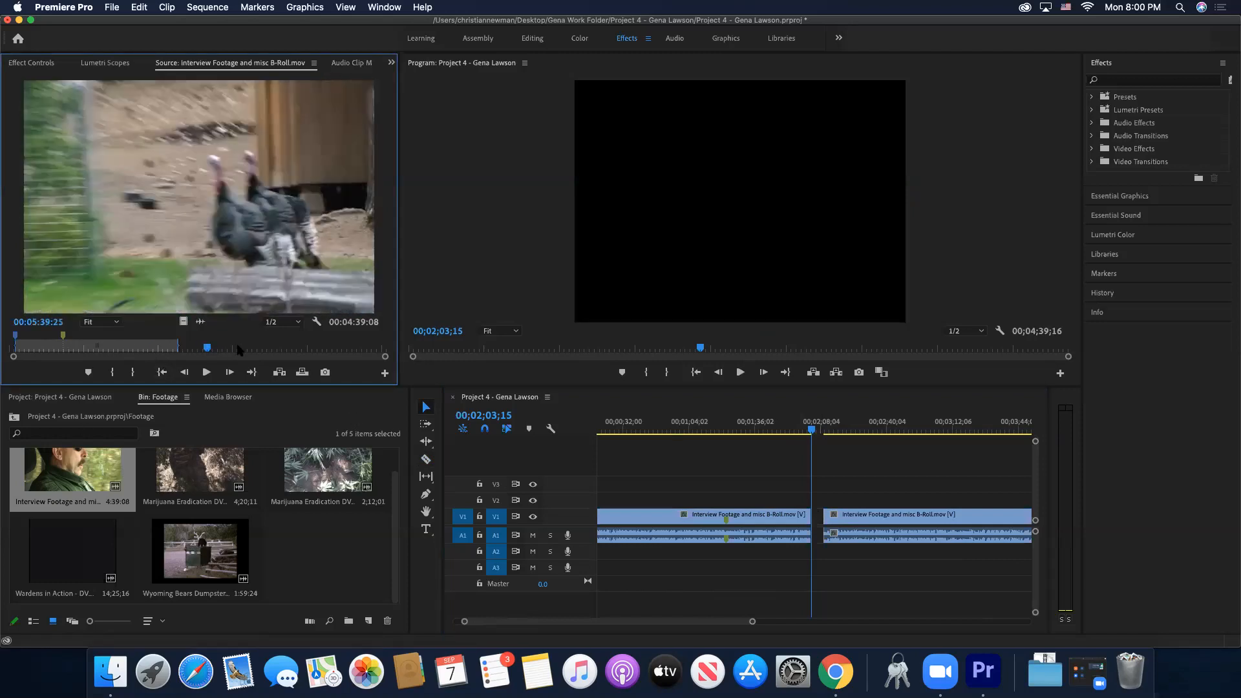
left_click(196, 350)
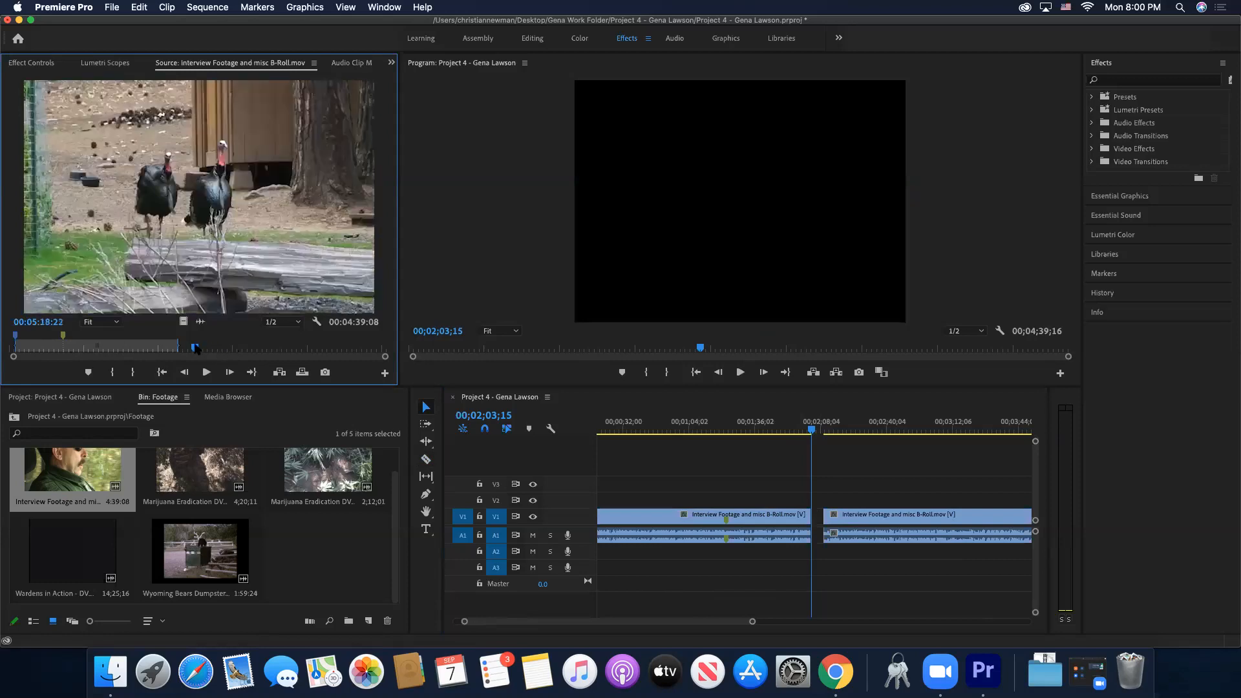
left_click_drag(207, 350, 265, 350)
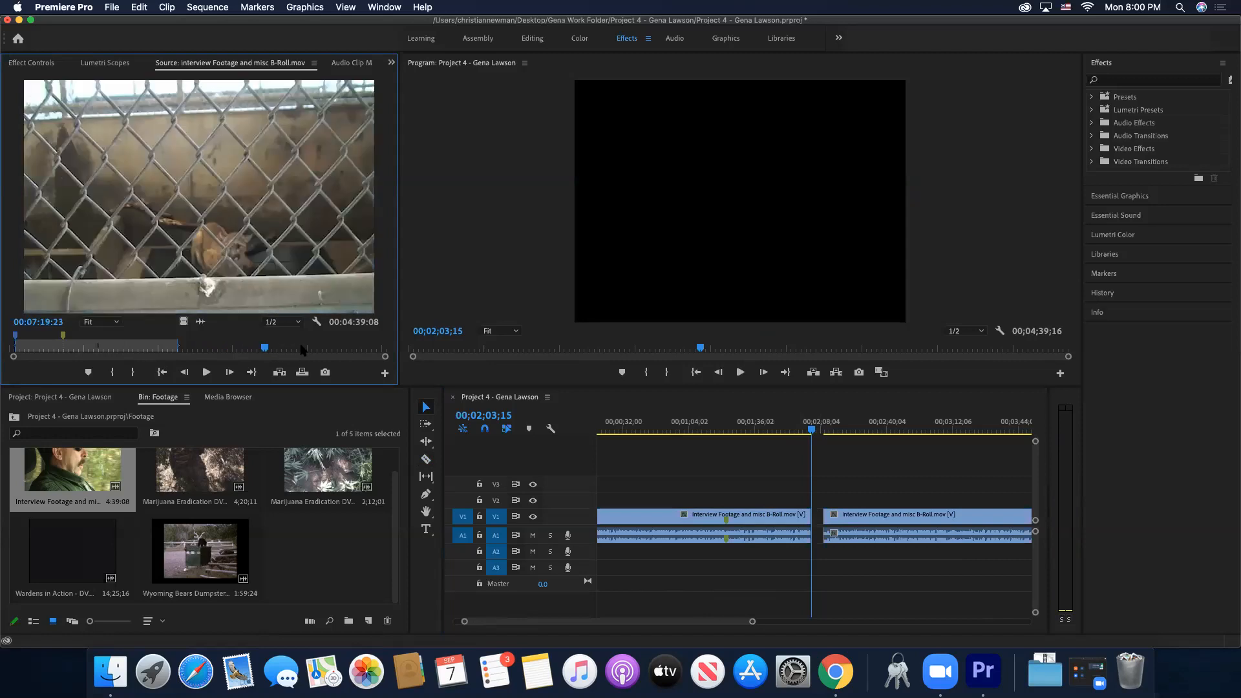
key("space")
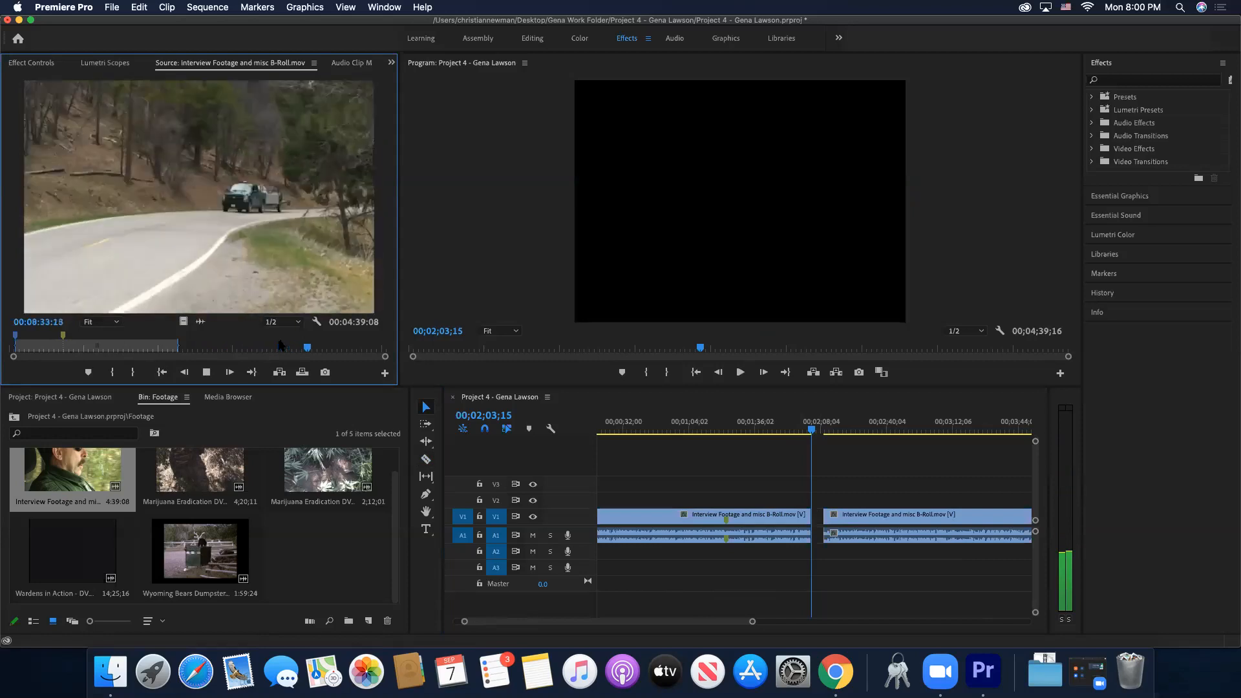
key("space")
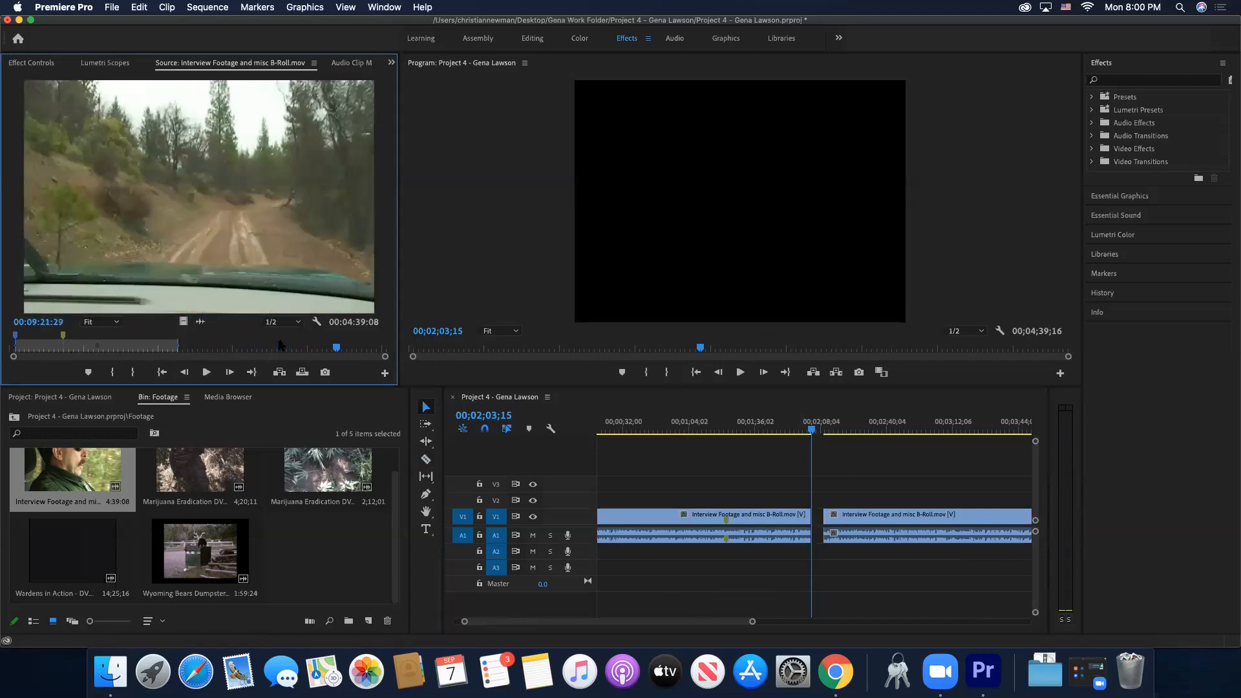
- Play back through the snowy road shot and mark the source In point at 00:08:58:01
key("j")
key("j")
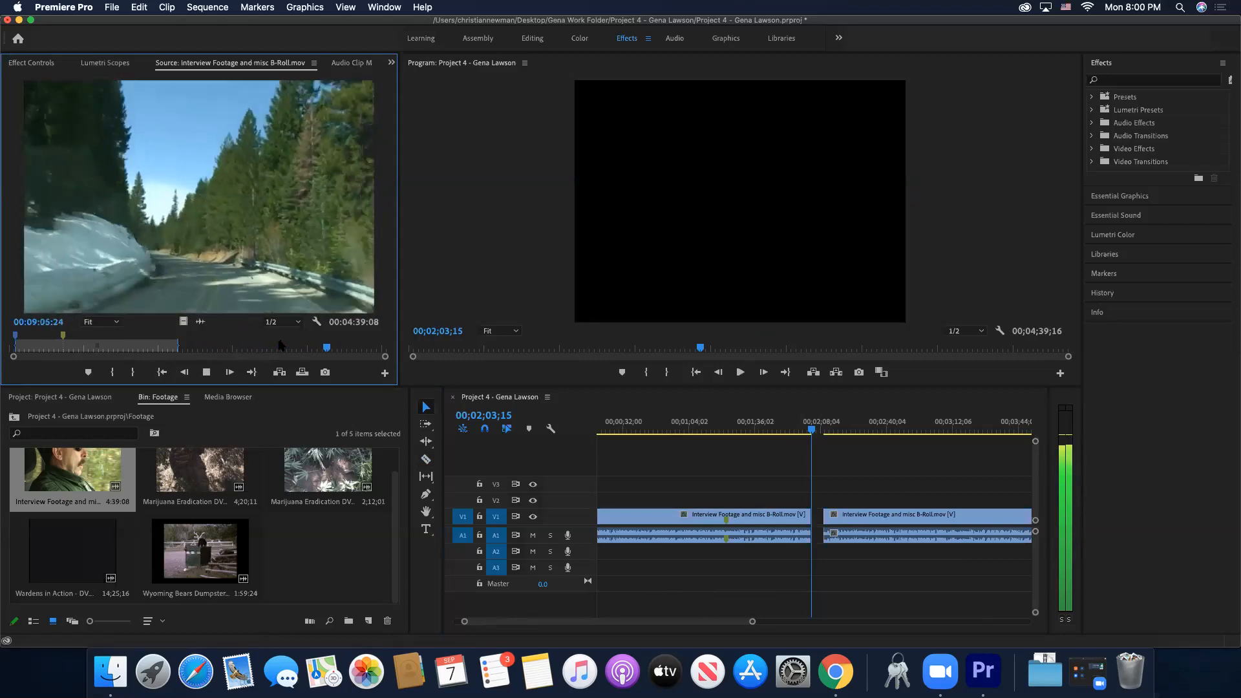
key("space")
key("j")
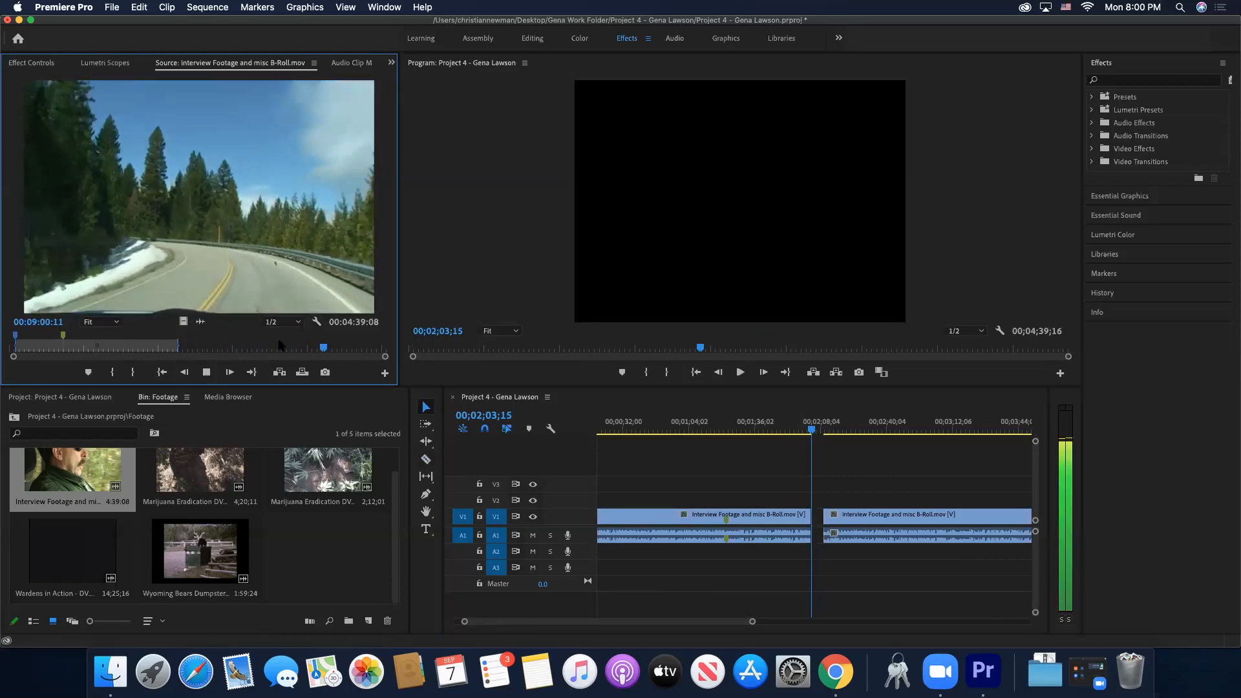
key("k")
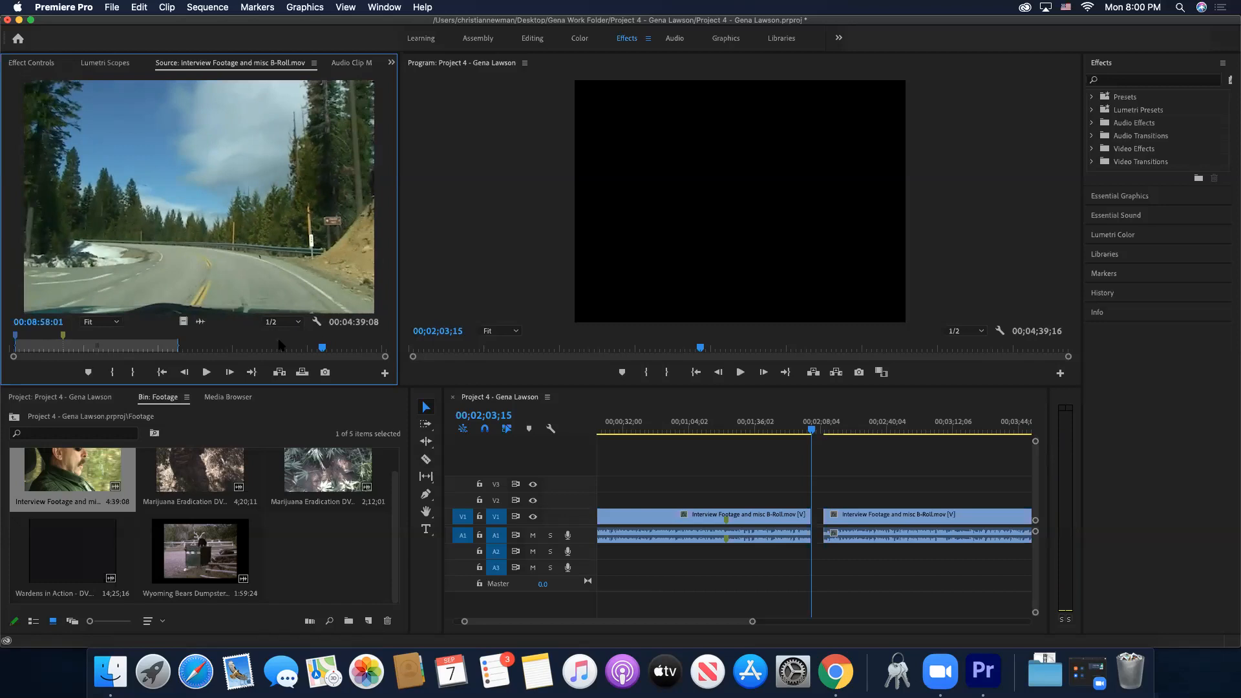
key("i")
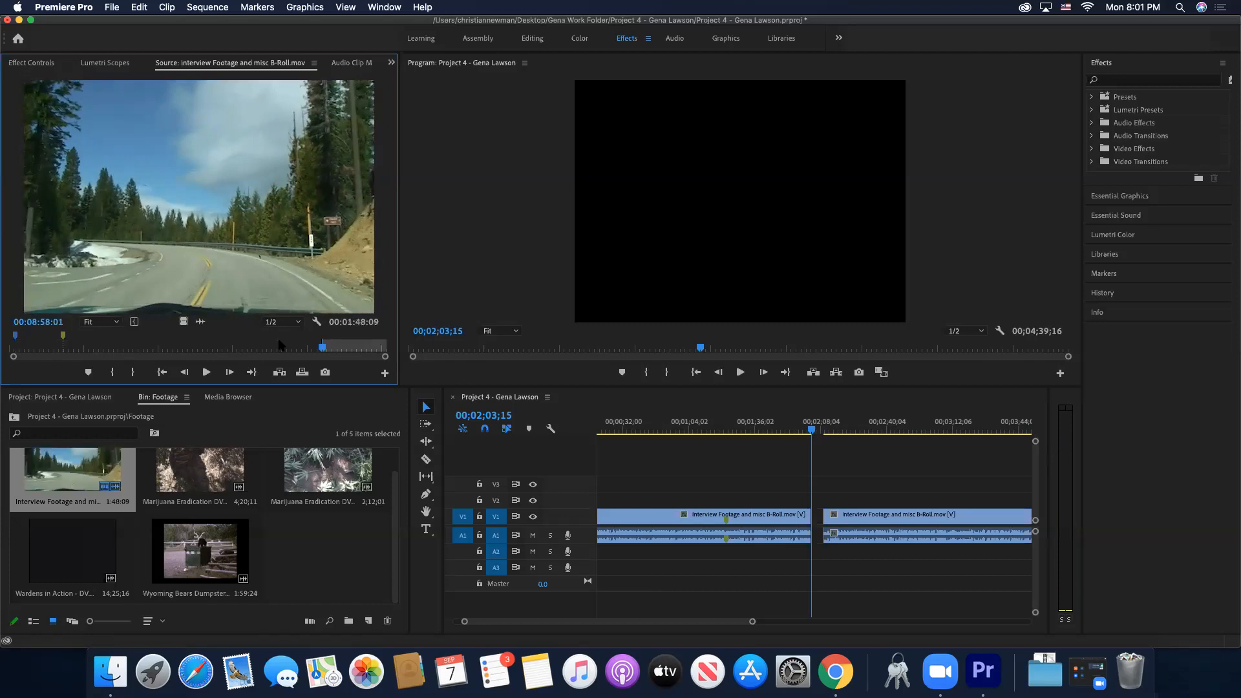
- Mark a new source In point near the end of the snowy road shot and set the Out point at 00:09:16:11
key("l")
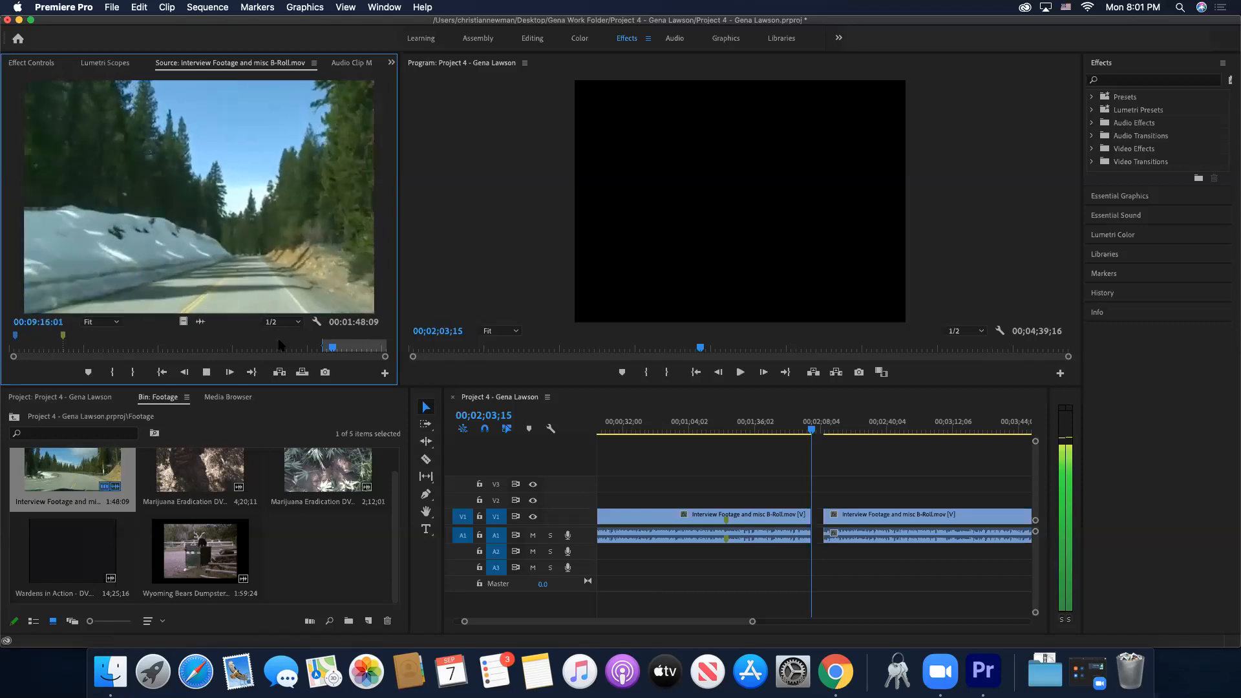
key("space")
key("o")
key("j")
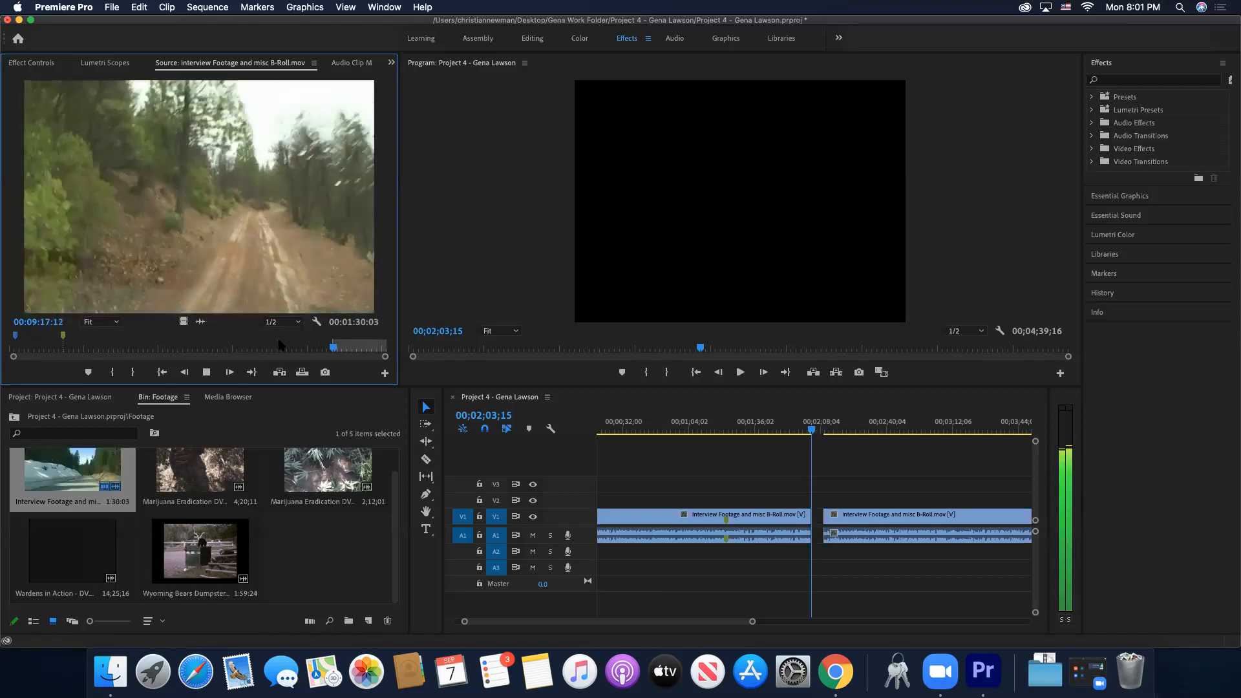
key("space")
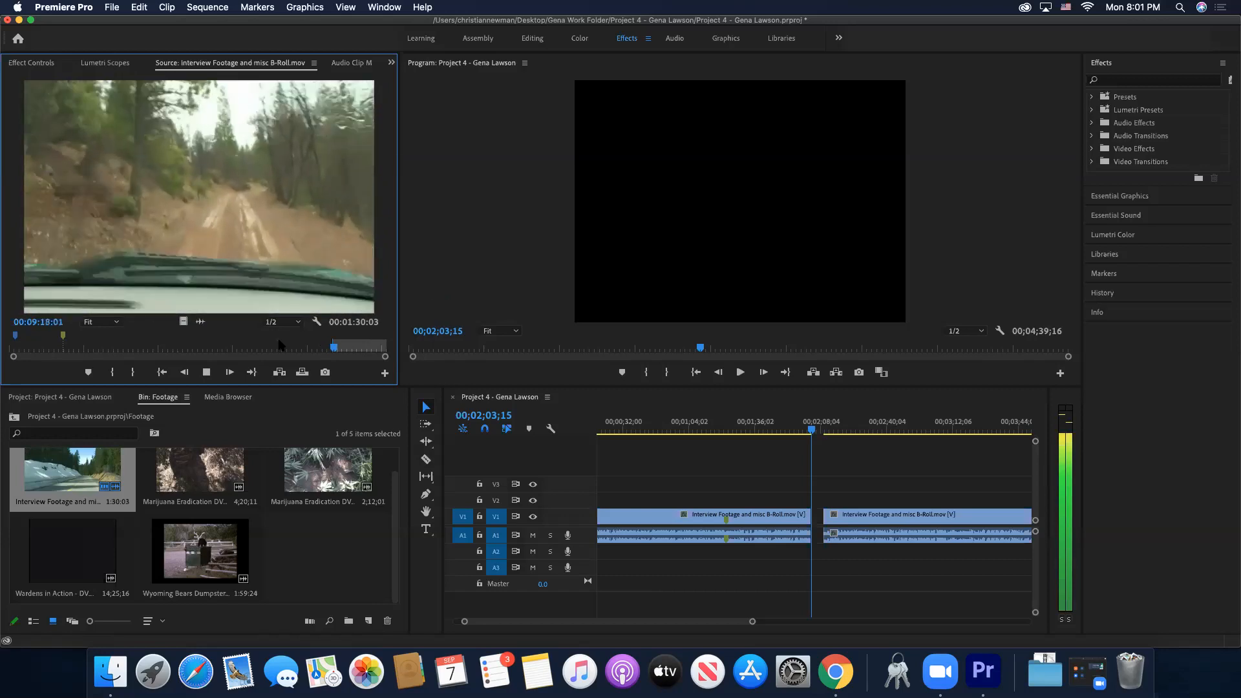
key("j")
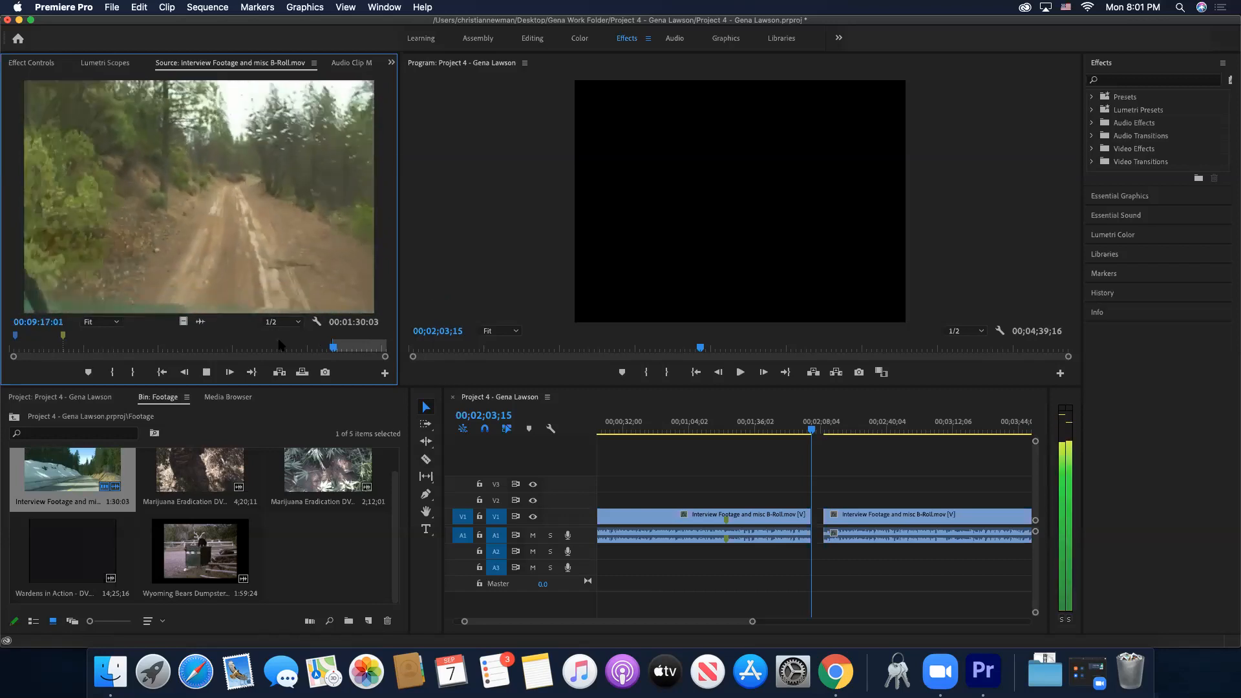
key("k")
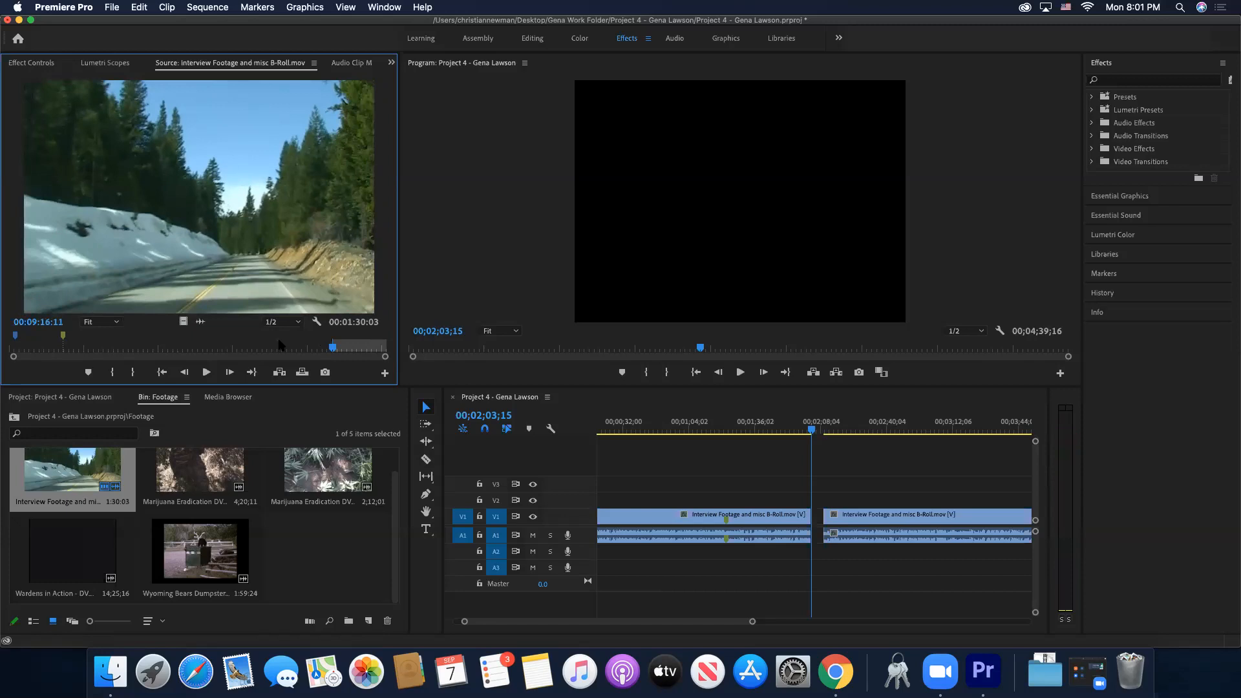
key("o")
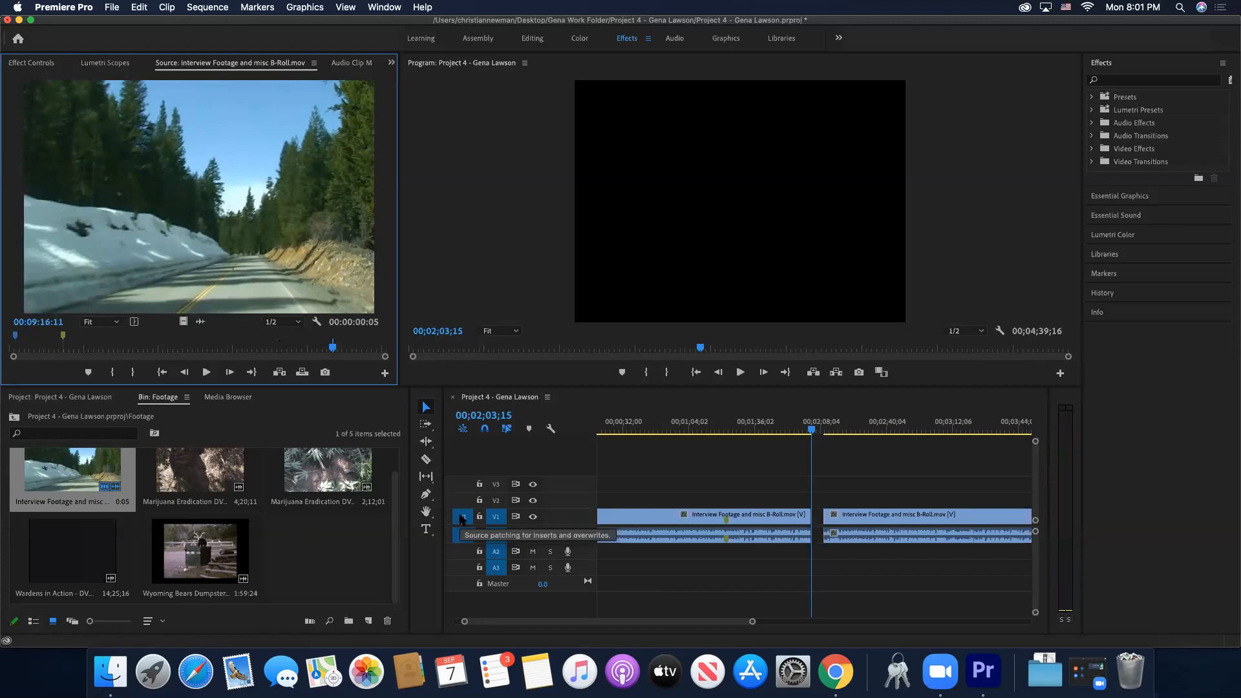
- Patch the source to V2 and muted A2, and overwrite the marked B-roll range into the sequence at 00;02;03;15
left_click(463, 552)
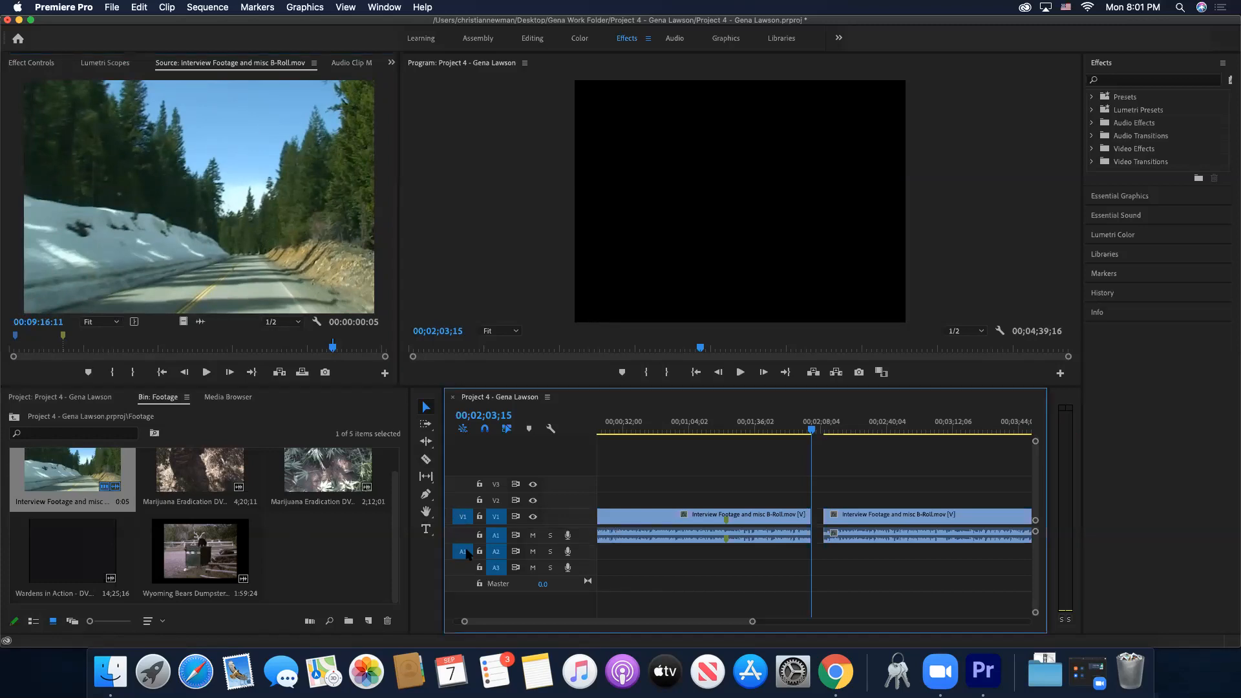
left_click(465, 500)
left_click(533, 552)
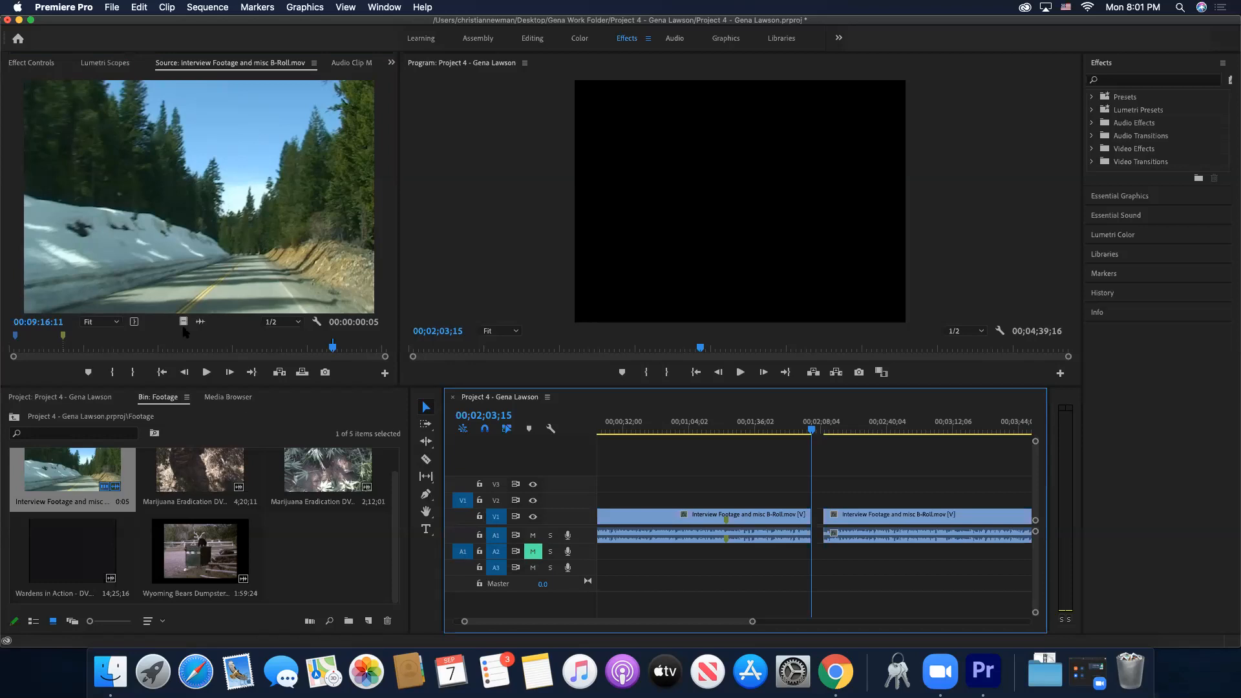
left_click(216, 339)
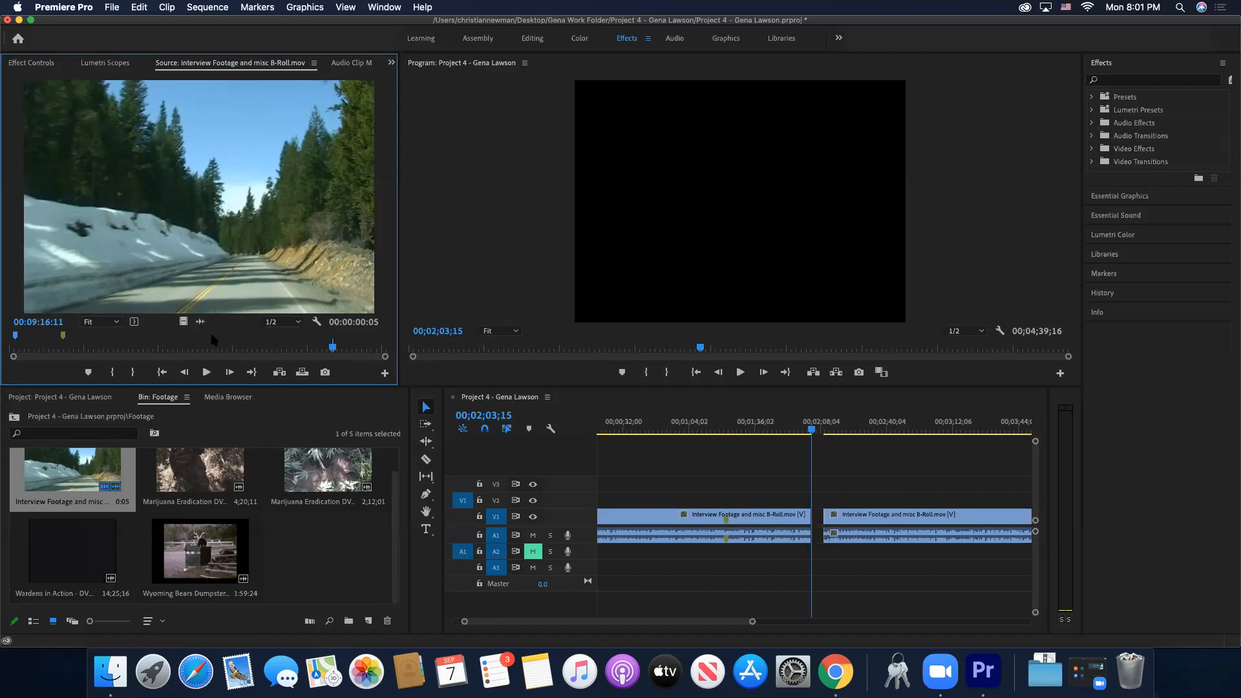
key("shift+Right")
- Move the source Out point to 00:09:18:18 on the dirt road shot and overwrite the range onto V2 and A2 from 00;02;03;20
mouse_move(333, 349)
left_mouse_down()
mouse_move(346, 355)
mouse_move(332, 356)
left_mouse_up()
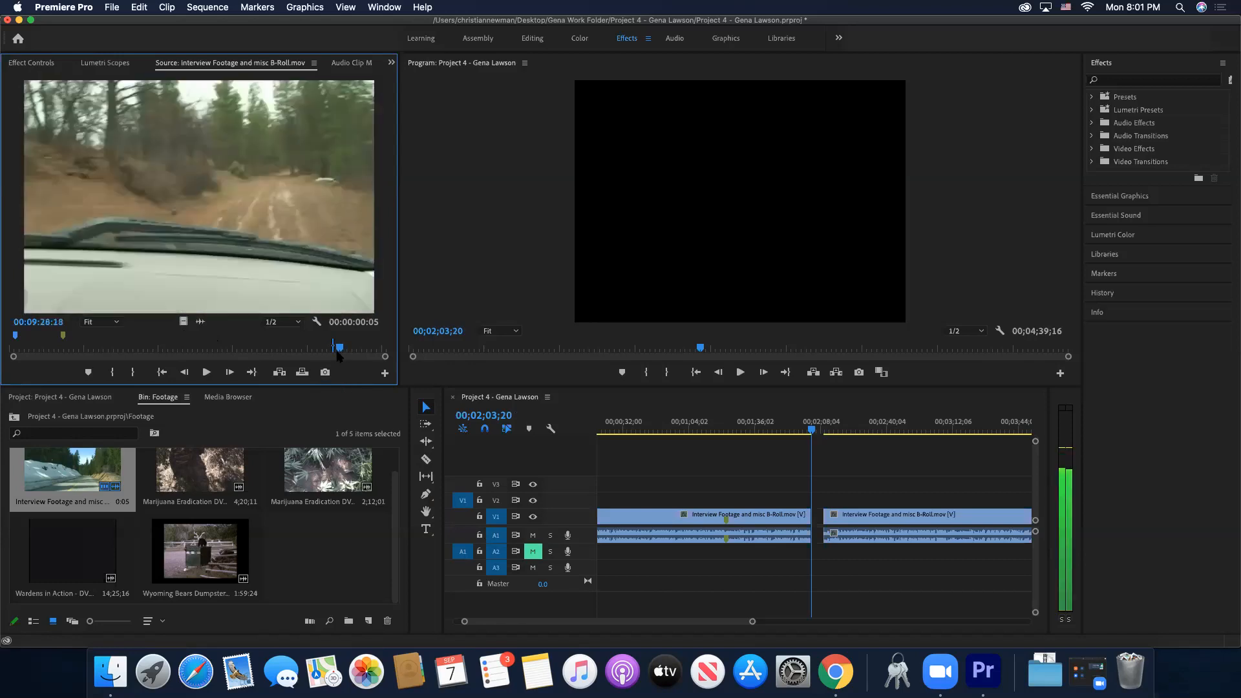
key("space")
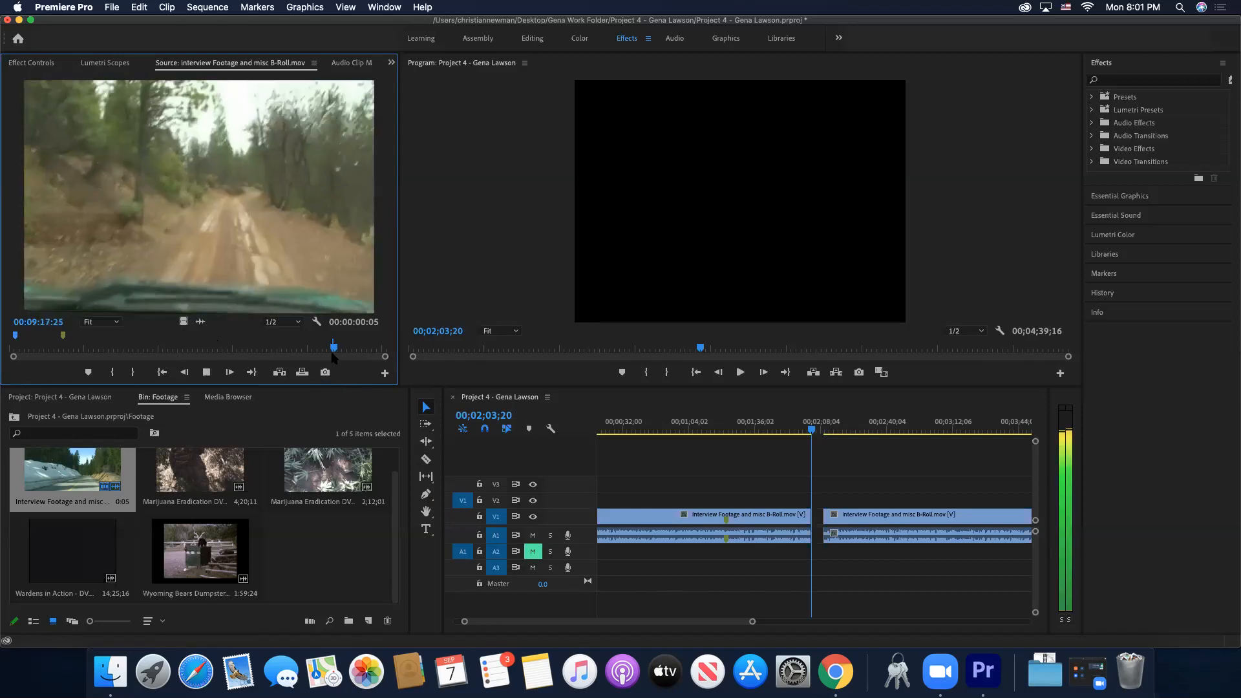
left_click(332, 356)
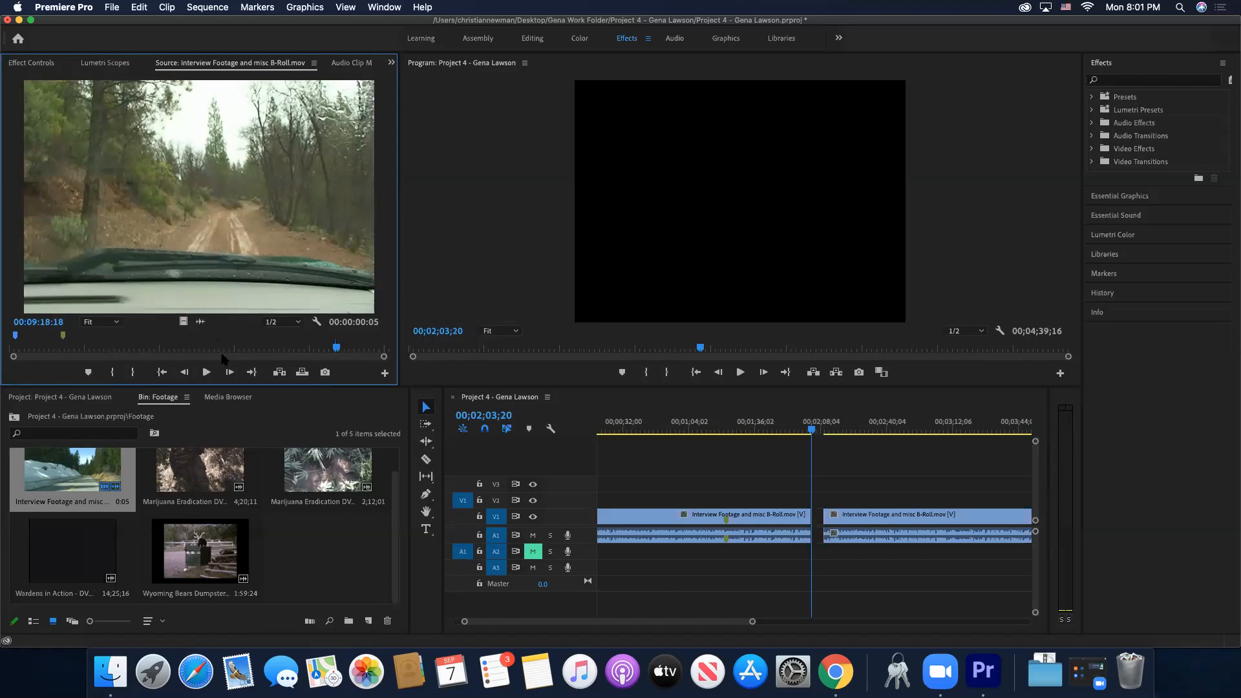
left_click_drag(385, 360, 305, 358)
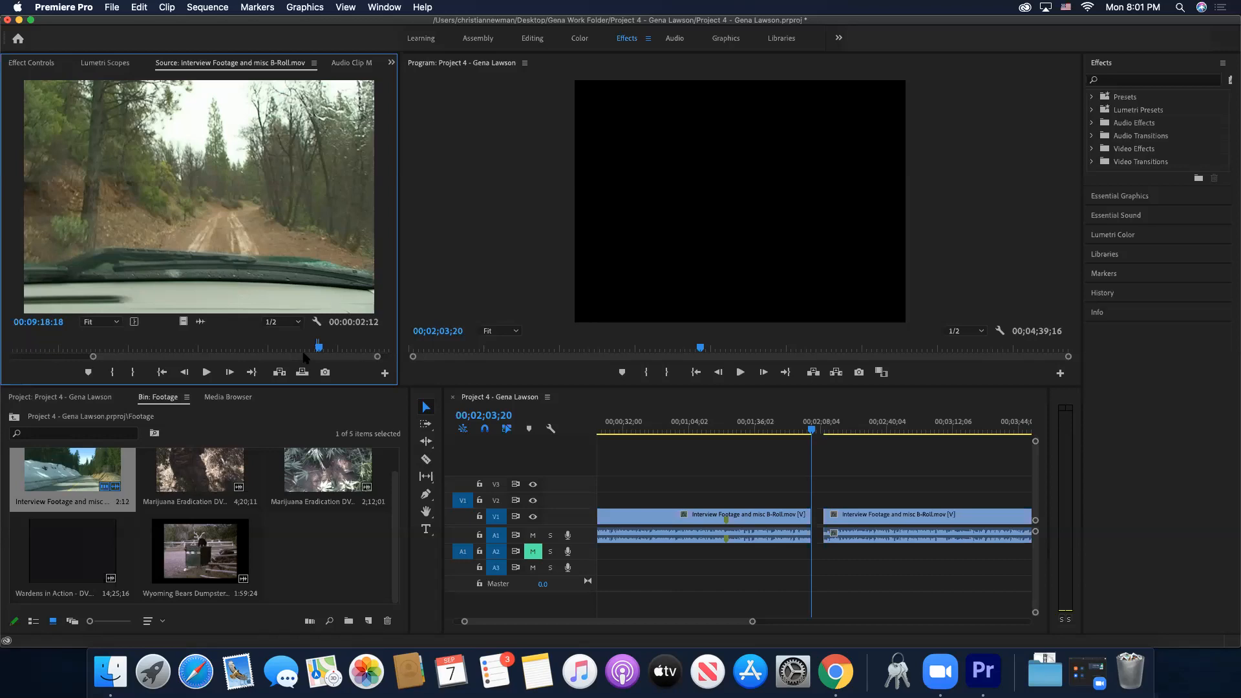
key("period")
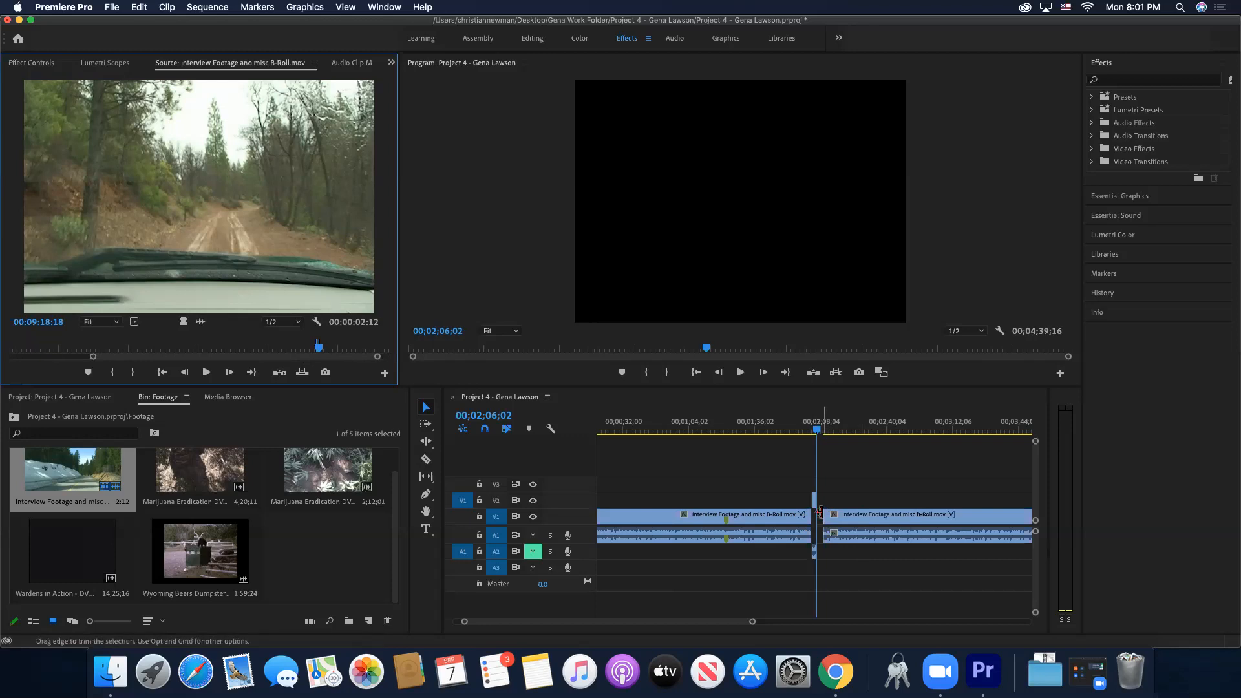
- Extend the start of the second interview clip back toward the B-roll to close the gap, and play back the edit from 00;01;49;29
left_click_drag(823, 515, 813, 516)
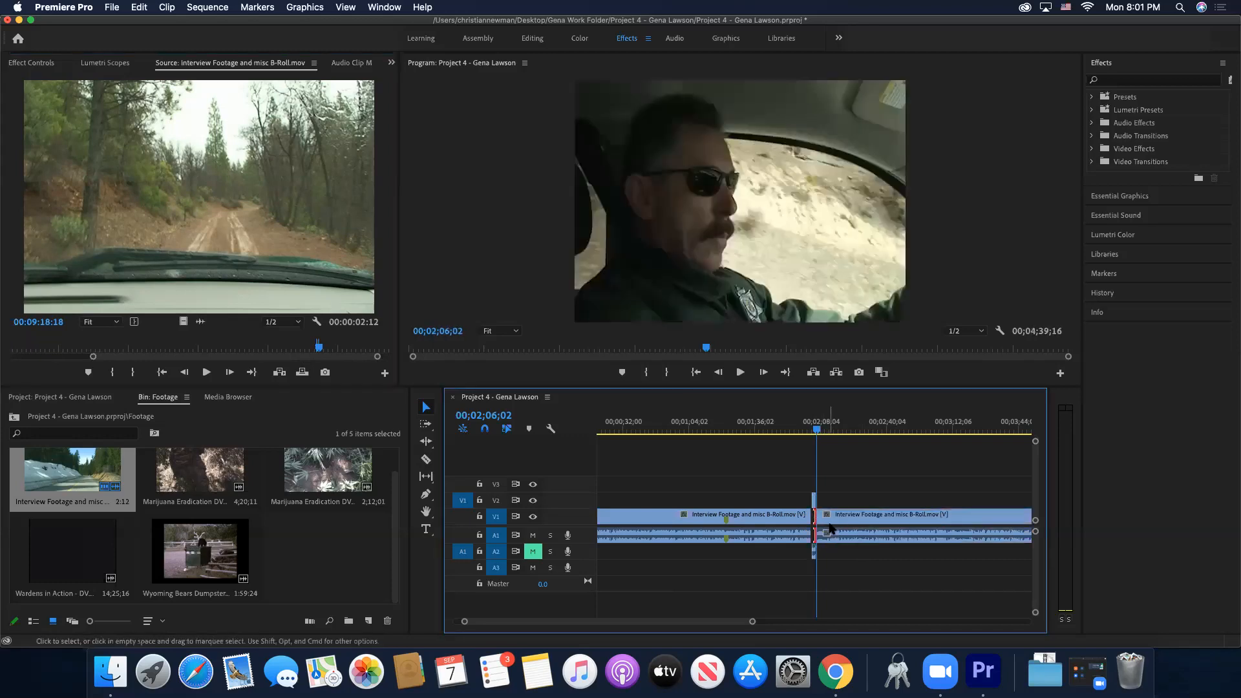
left_click(808, 432)
left_click(784, 432)
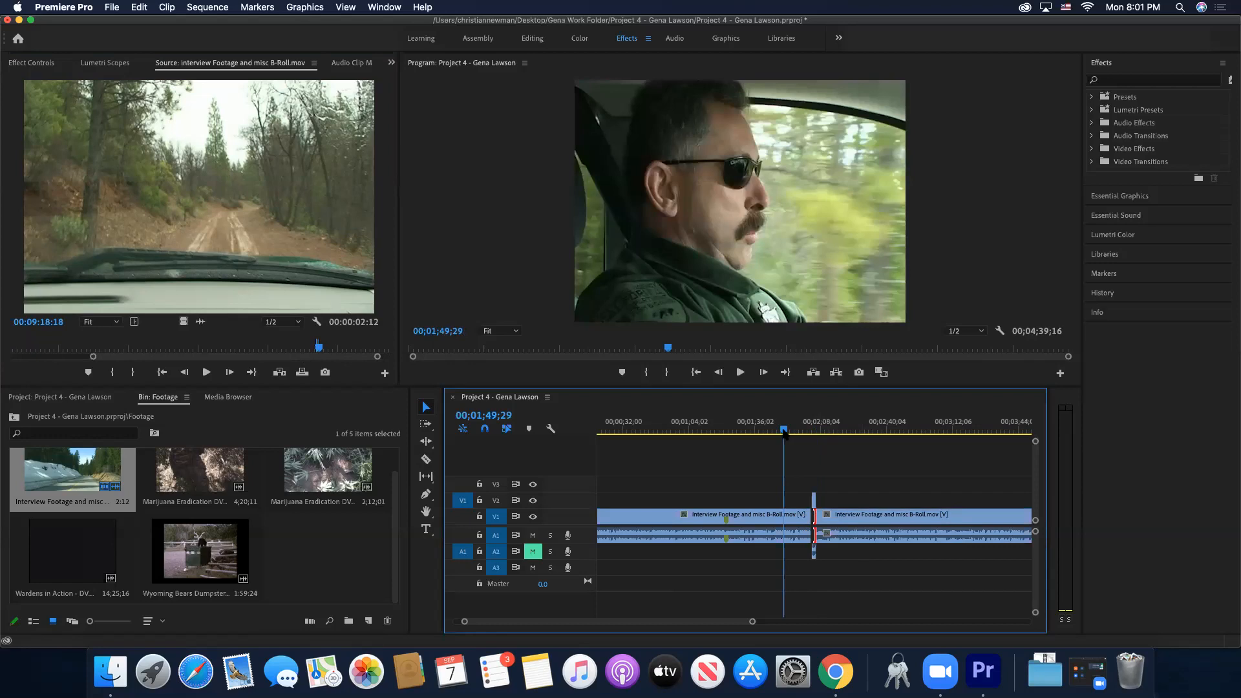
key("space")
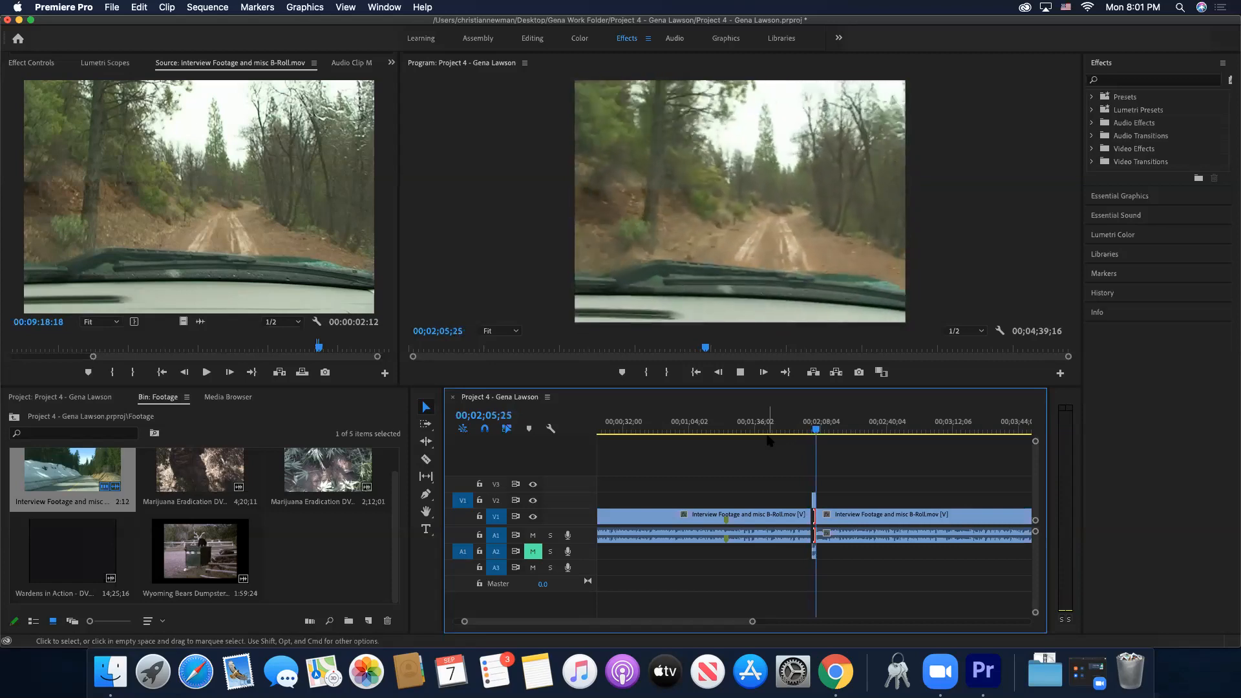
key("space")
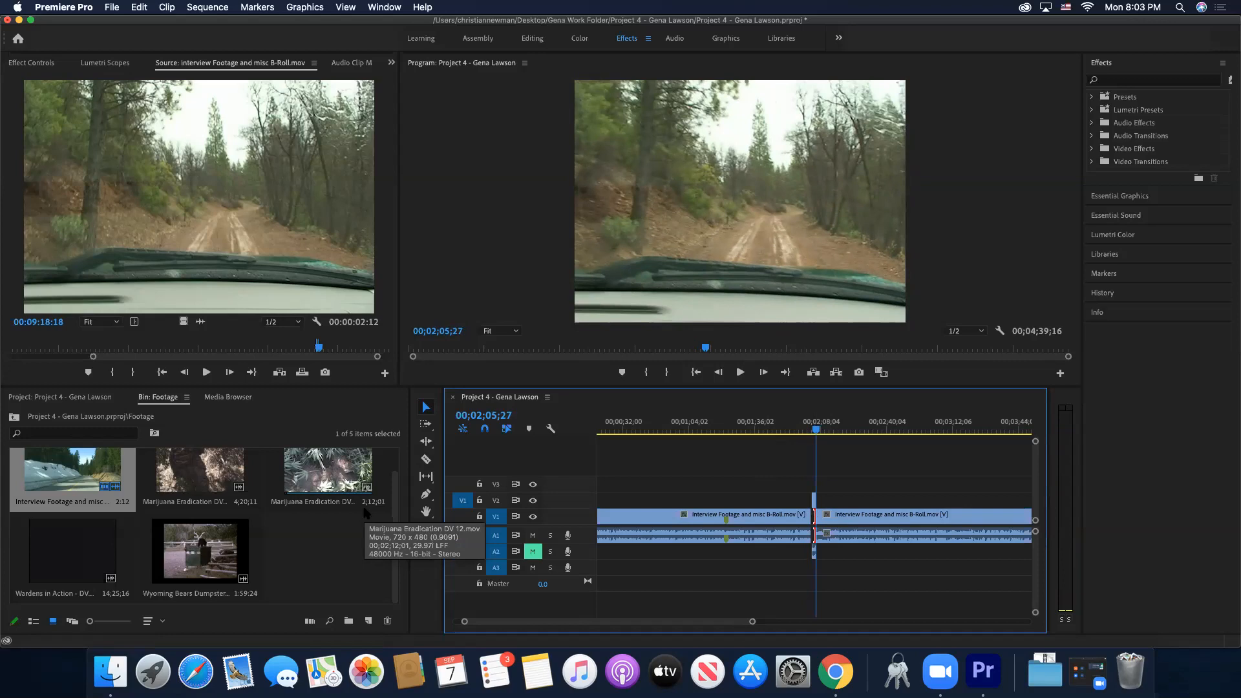
- Make a subclip named "front view driving down road" from the marked source range and return to the project's main item list
left_click(302, 549)
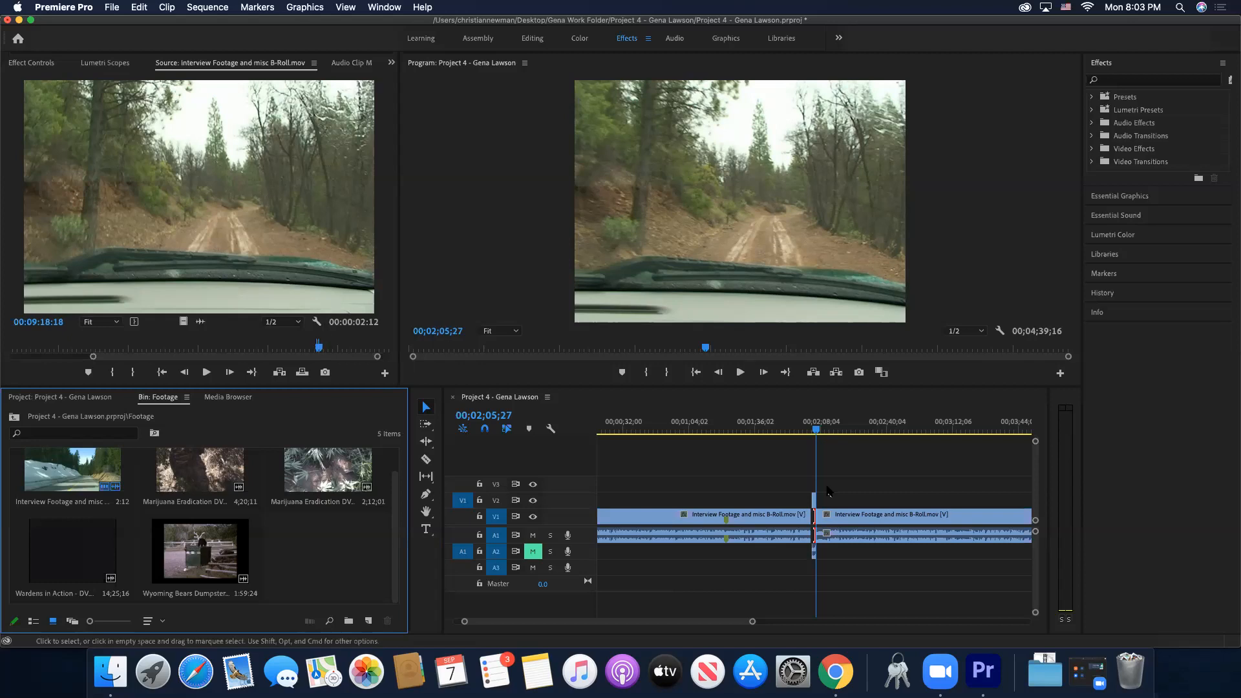
right_click(208, 189)
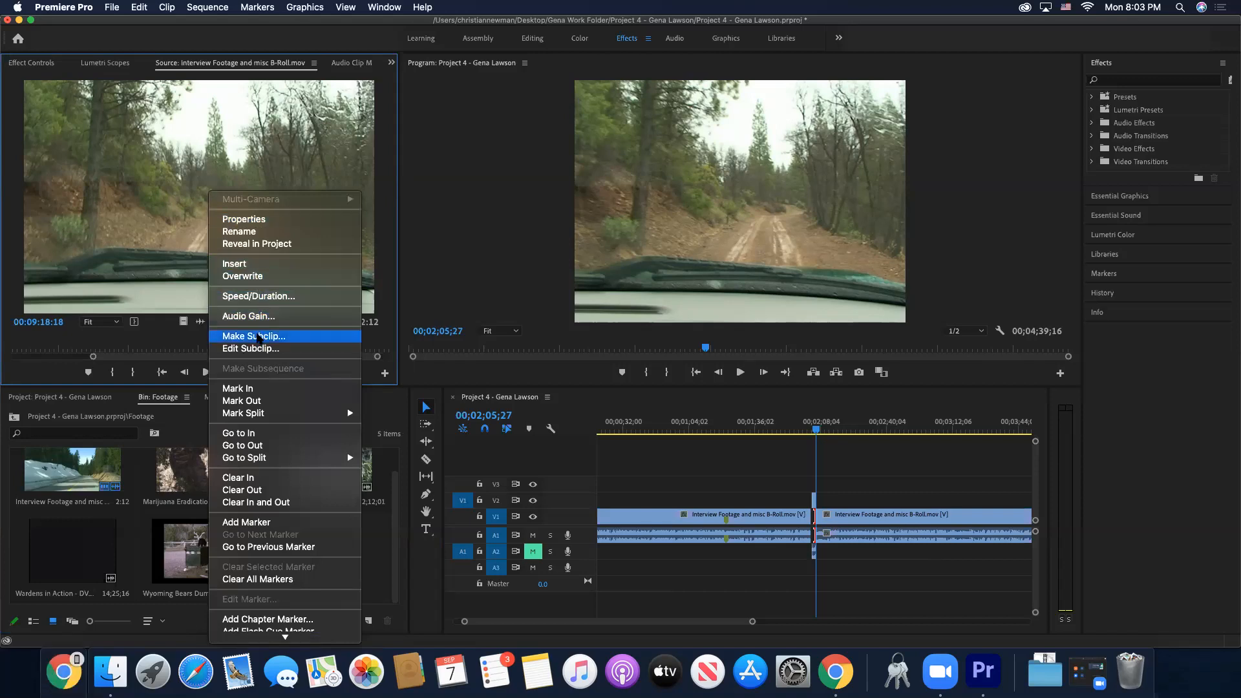
left_click(258, 337)
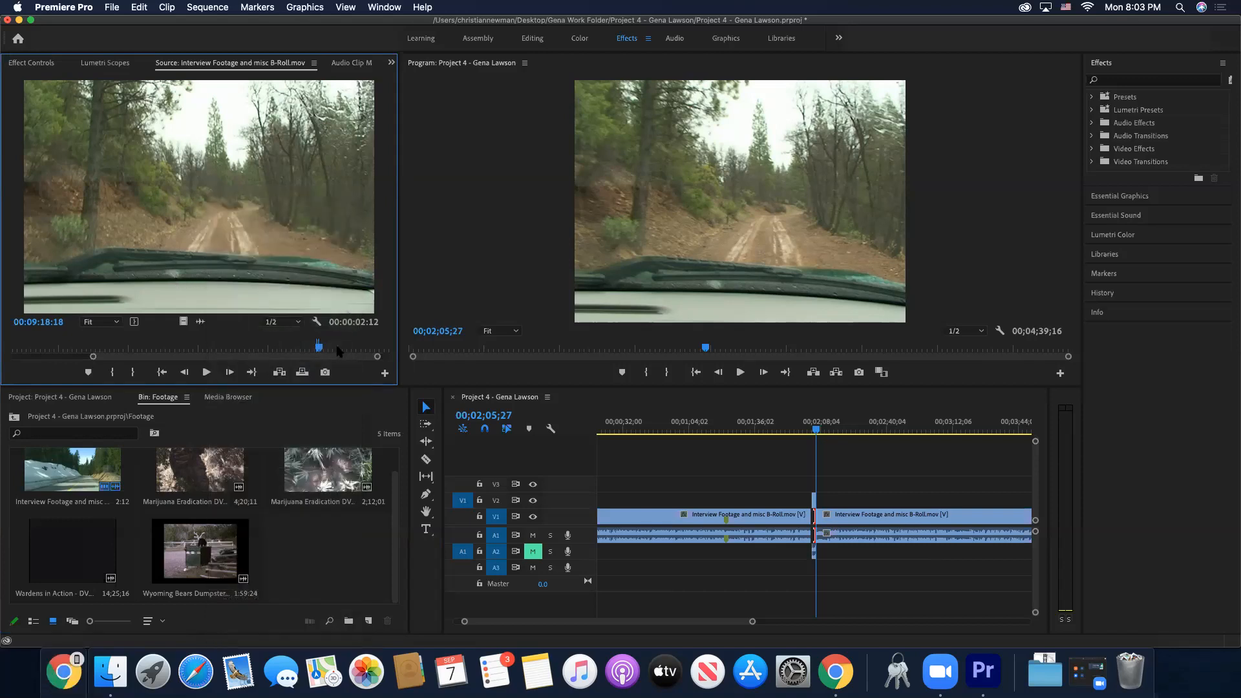
right_click(201, 192)
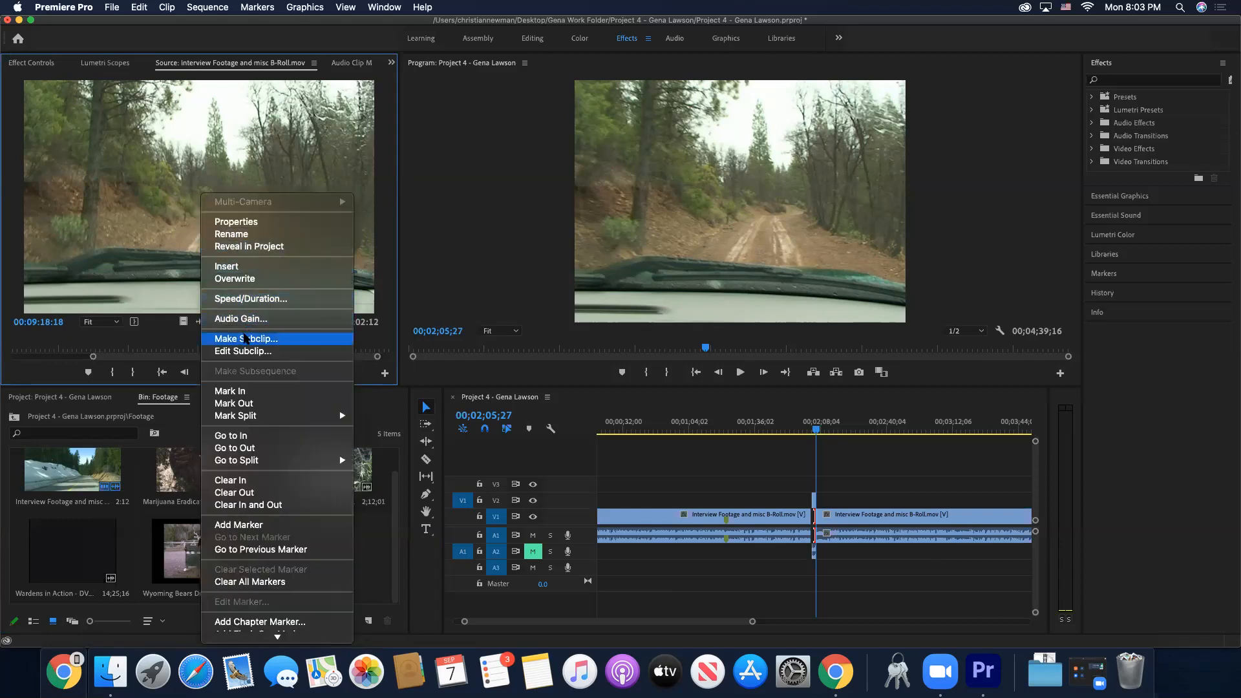
left_click(244, 338)
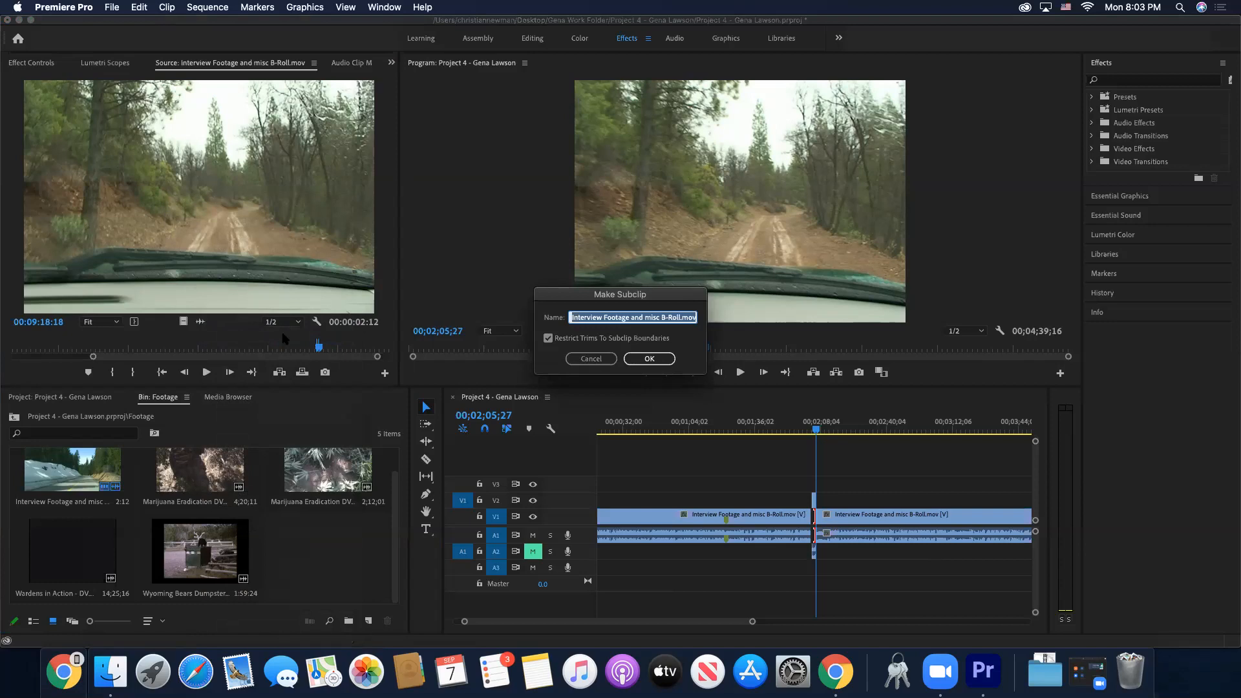
type("dront")
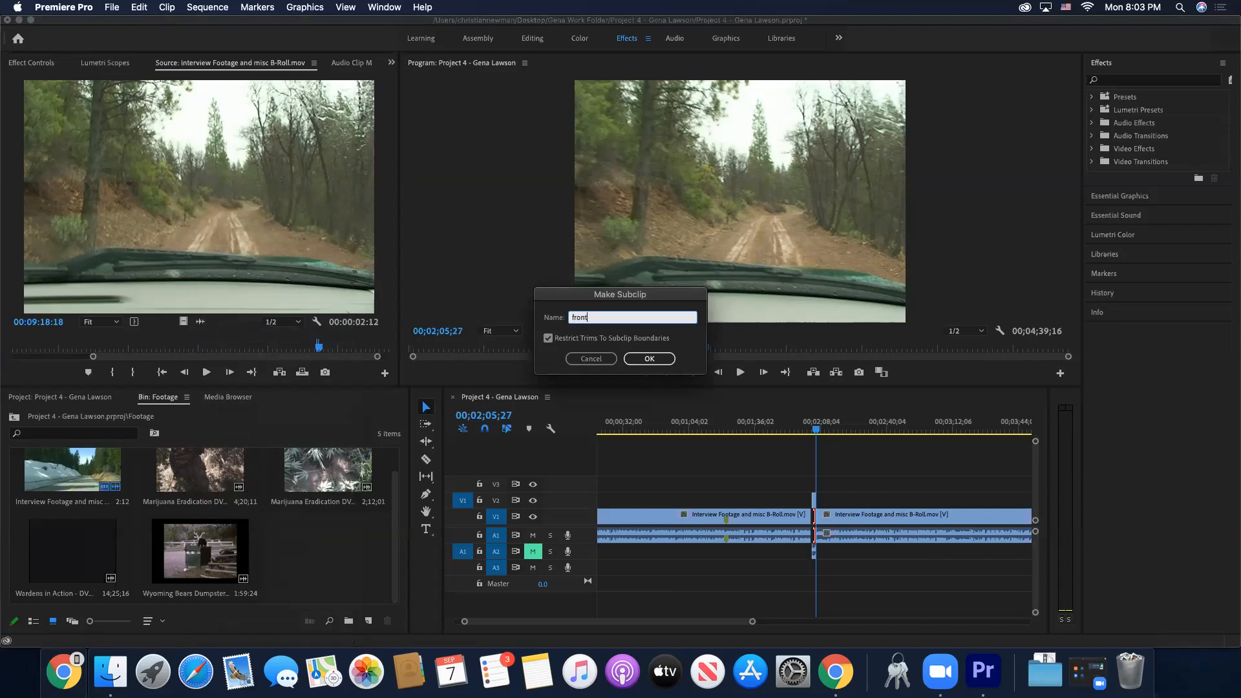
type(" view driving down road")
key("Return")
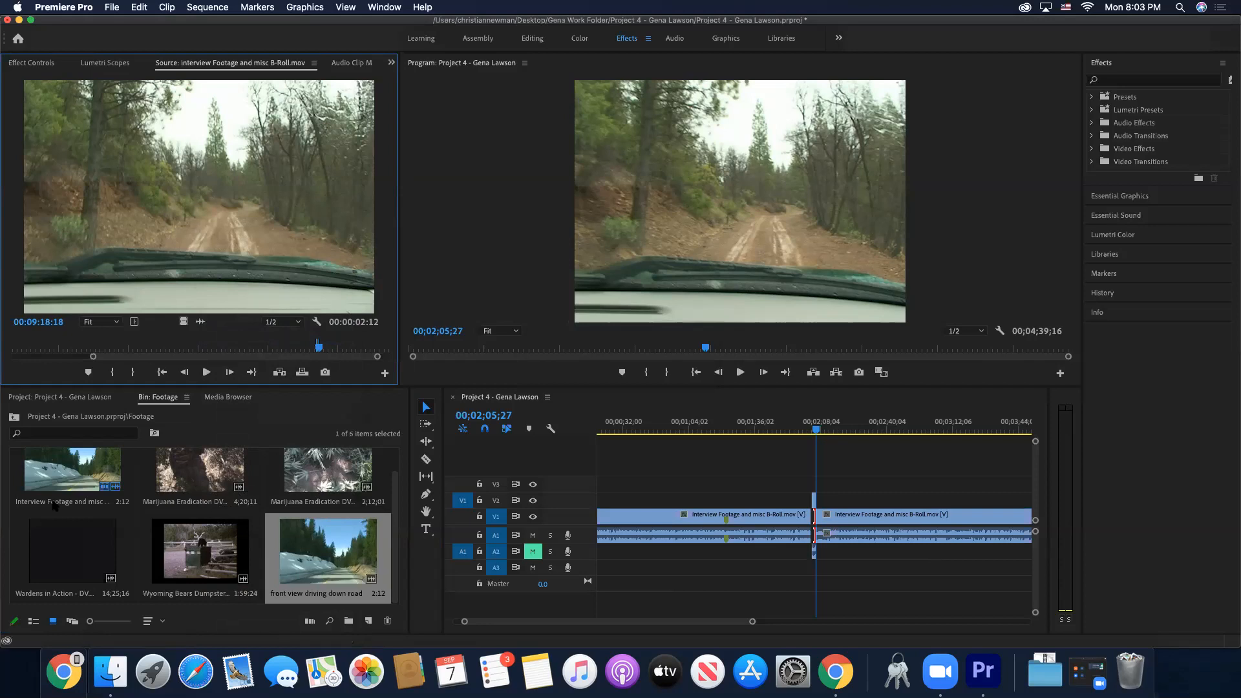
left_click(49, 398)
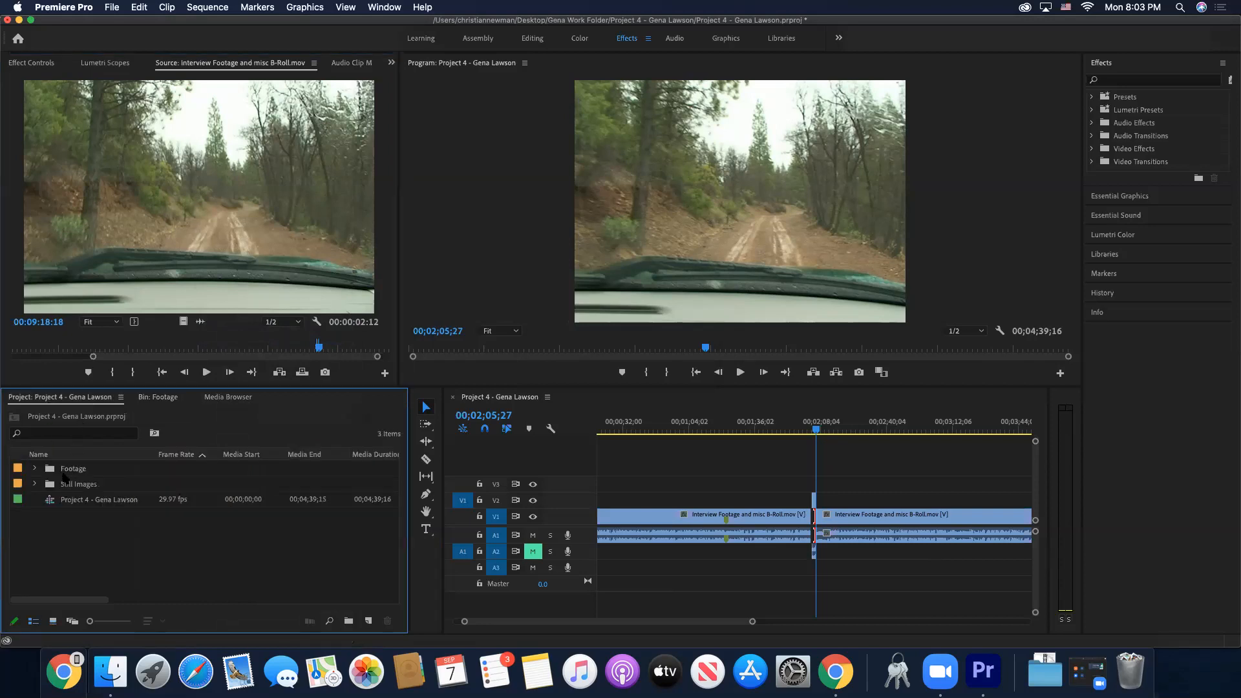
- Create a new bin named "subclips" at the top level of the project
left_click(34, 470)
left_click(34, 470)
right_click(89, 524)
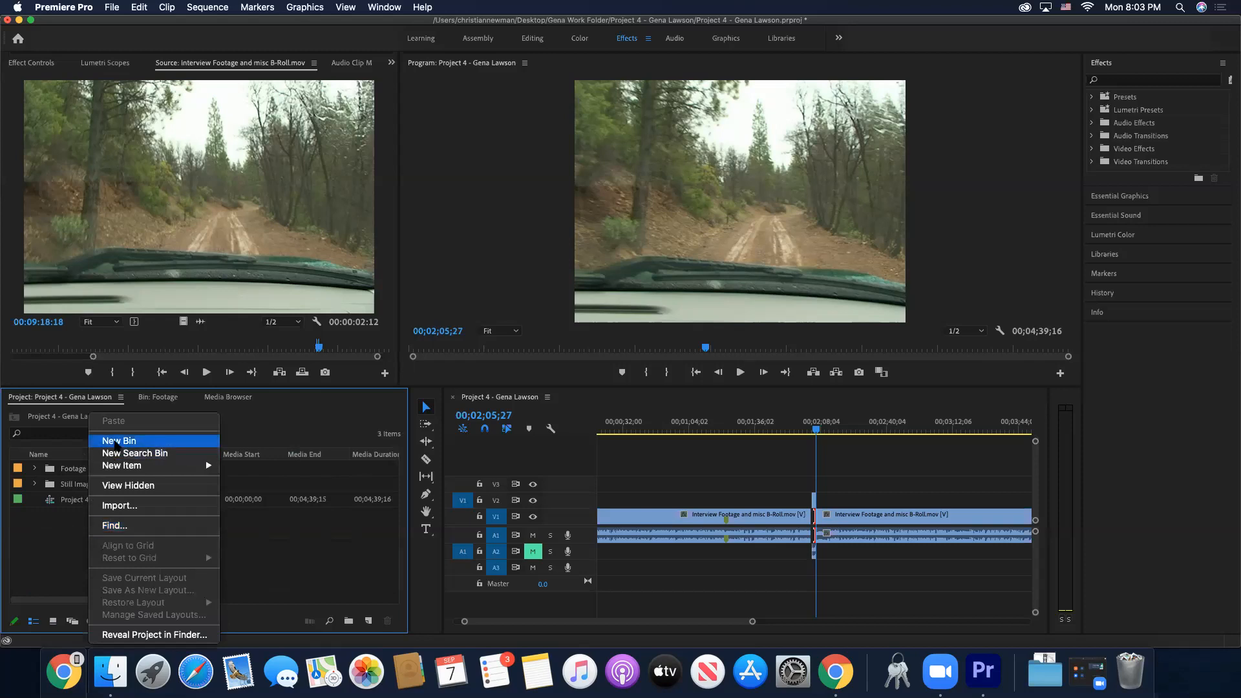
key("Escape")
type("subclips")
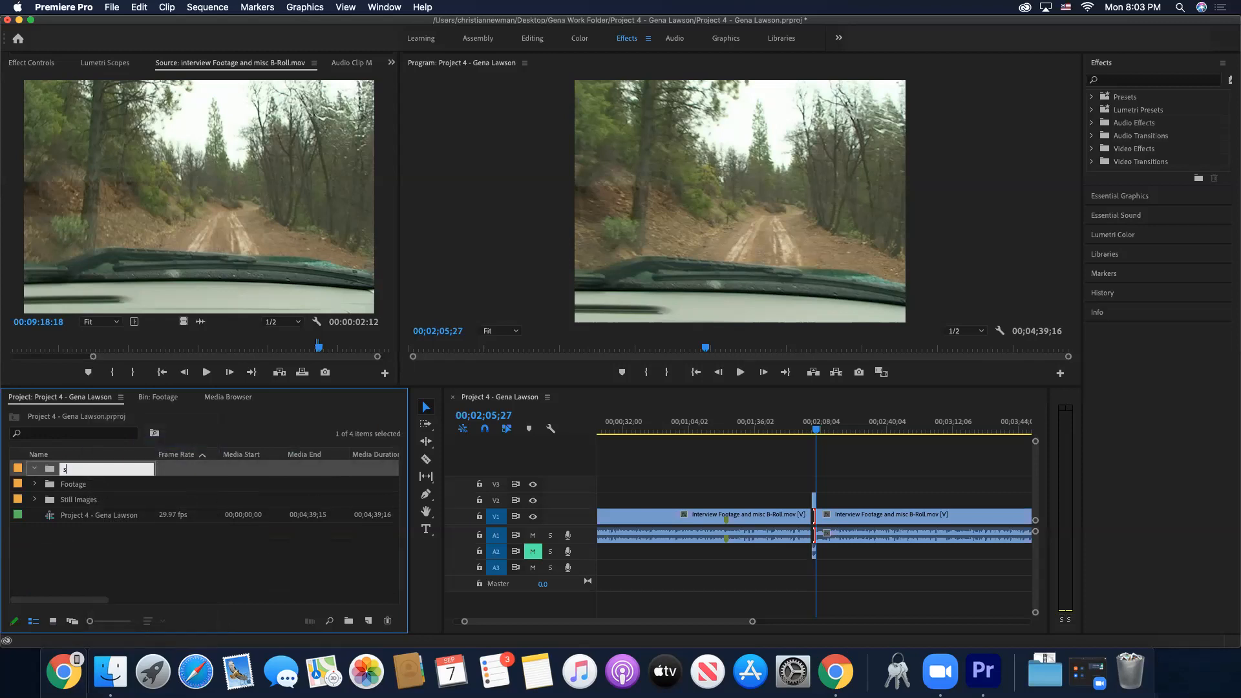
key("Tab")
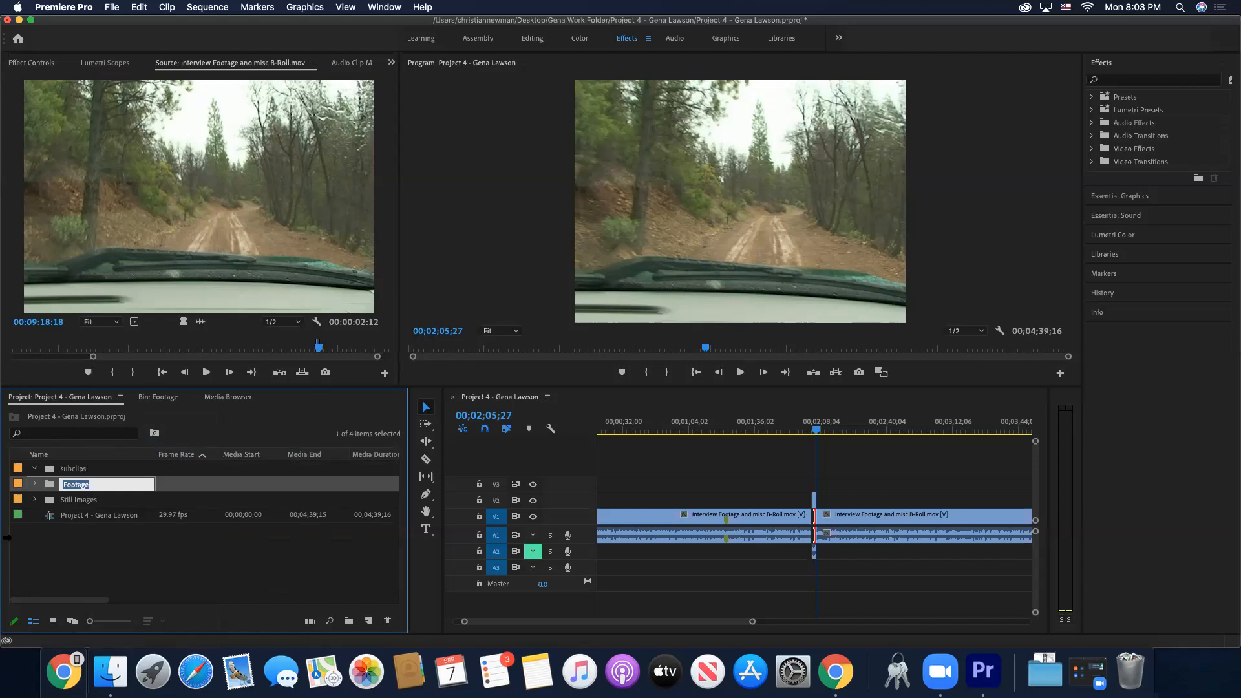
- Move the "front view driving down road" subclip from the Footage bin into the subclips bin and collapse the Footage bin
left_click(35, 484)
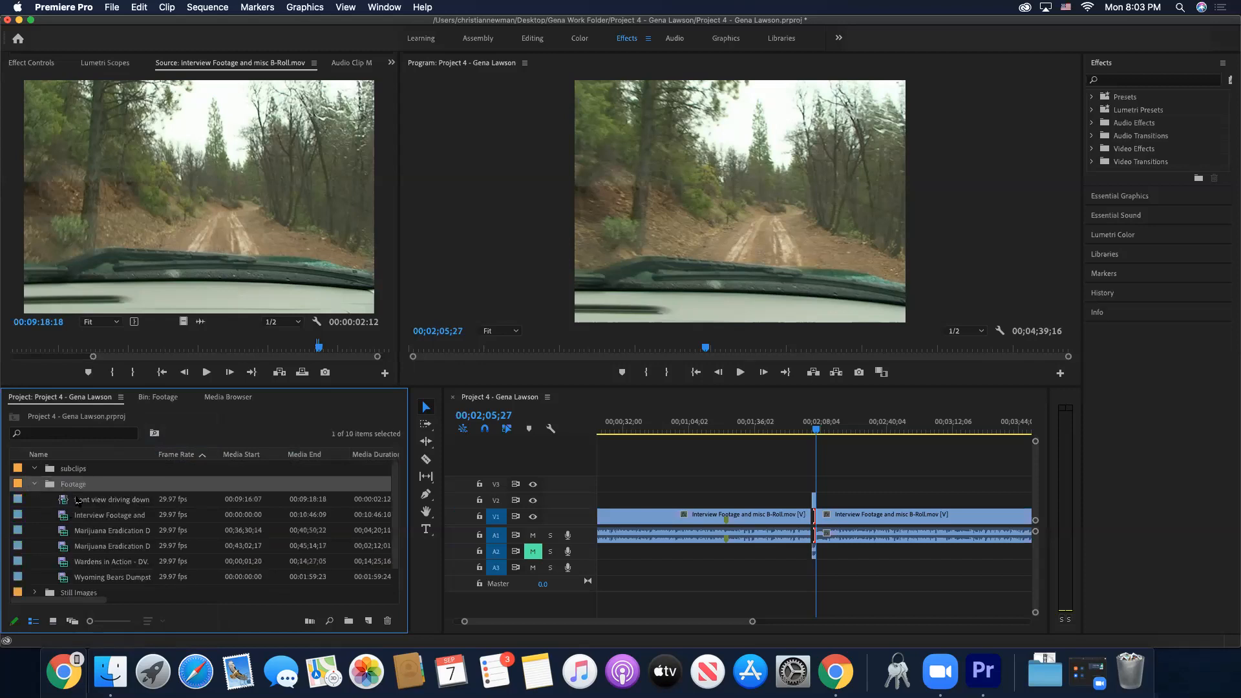
left_click_drag(62, 501, 76, 475)
left_click(35, 499)
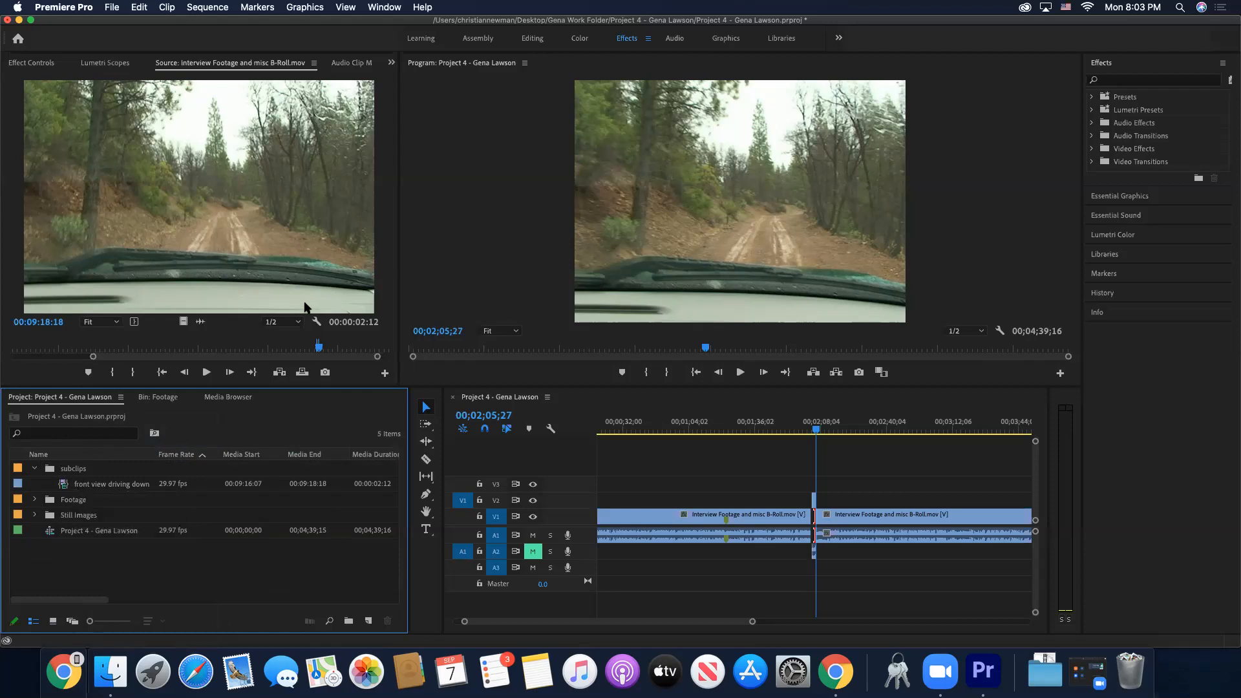
- Mark the caged cat shot in the source footage from 00:06:53:10 to 00:06:56:19
left_click(163, 349)
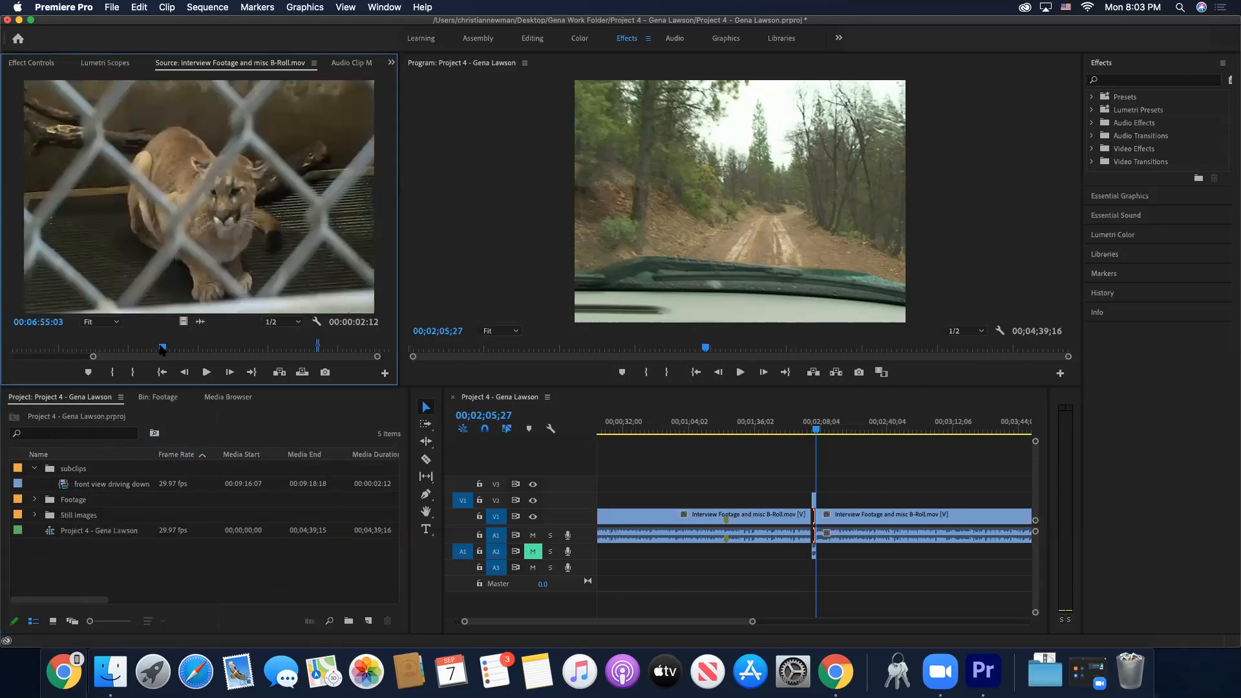
left_click_drag(162, 350, 160, 349)
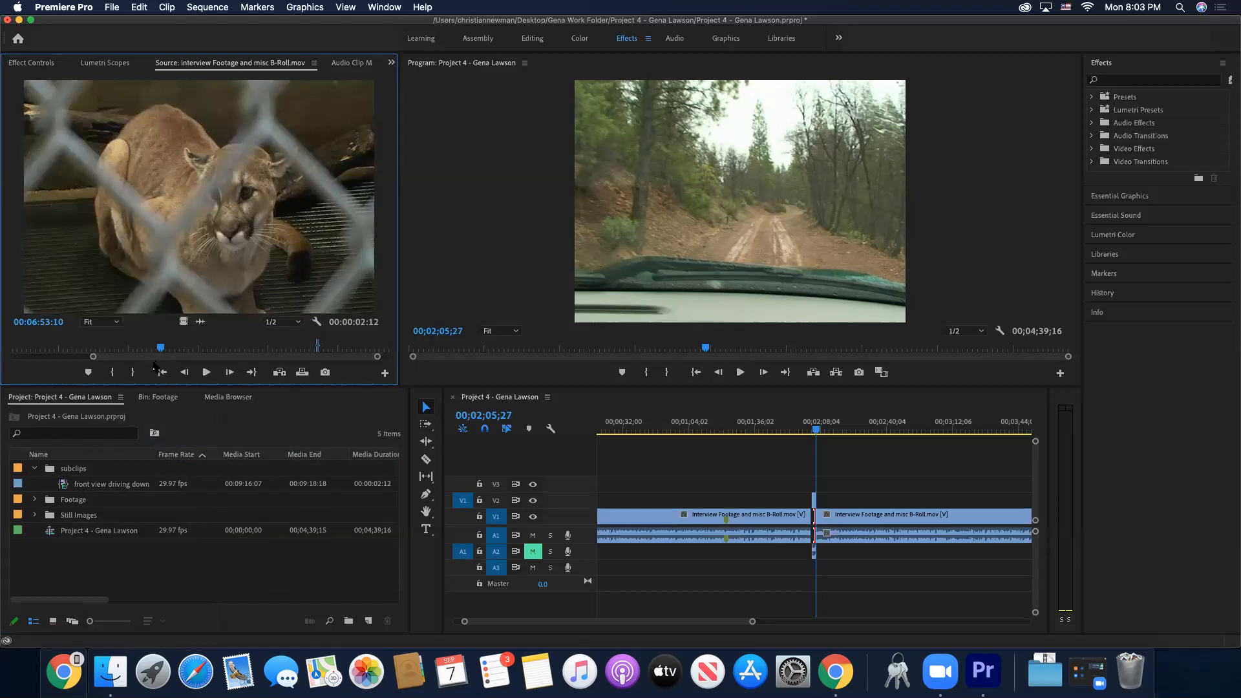
key("i")
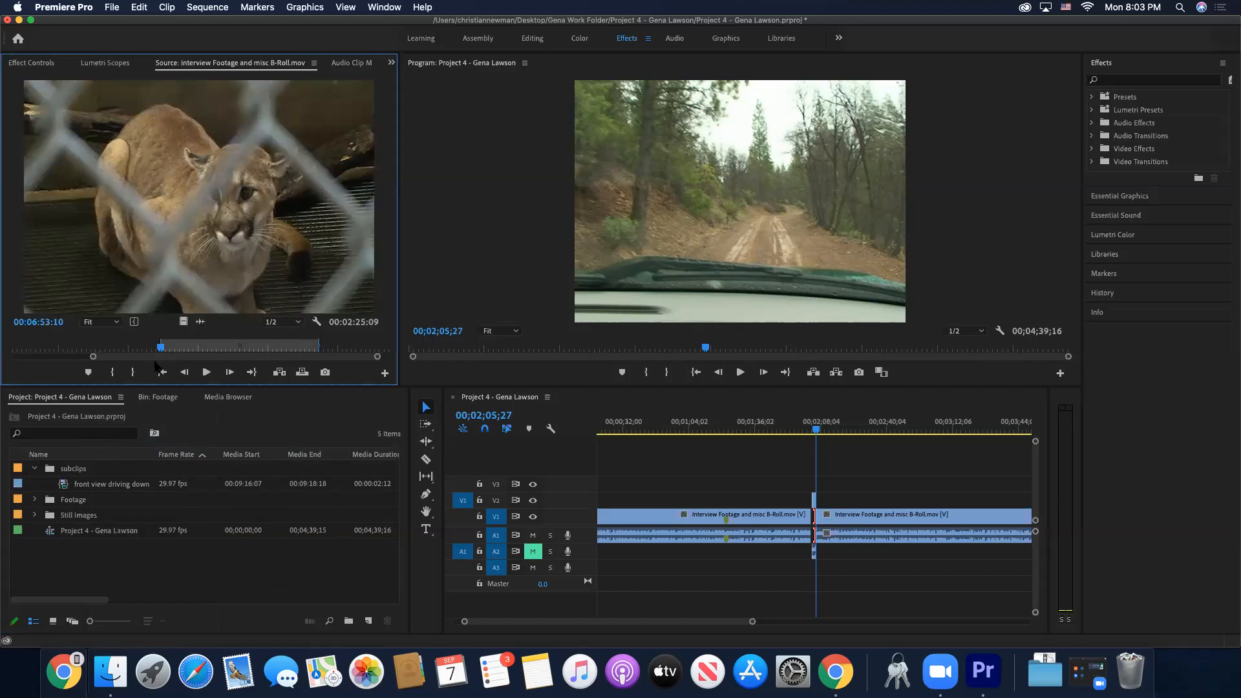
key("space")
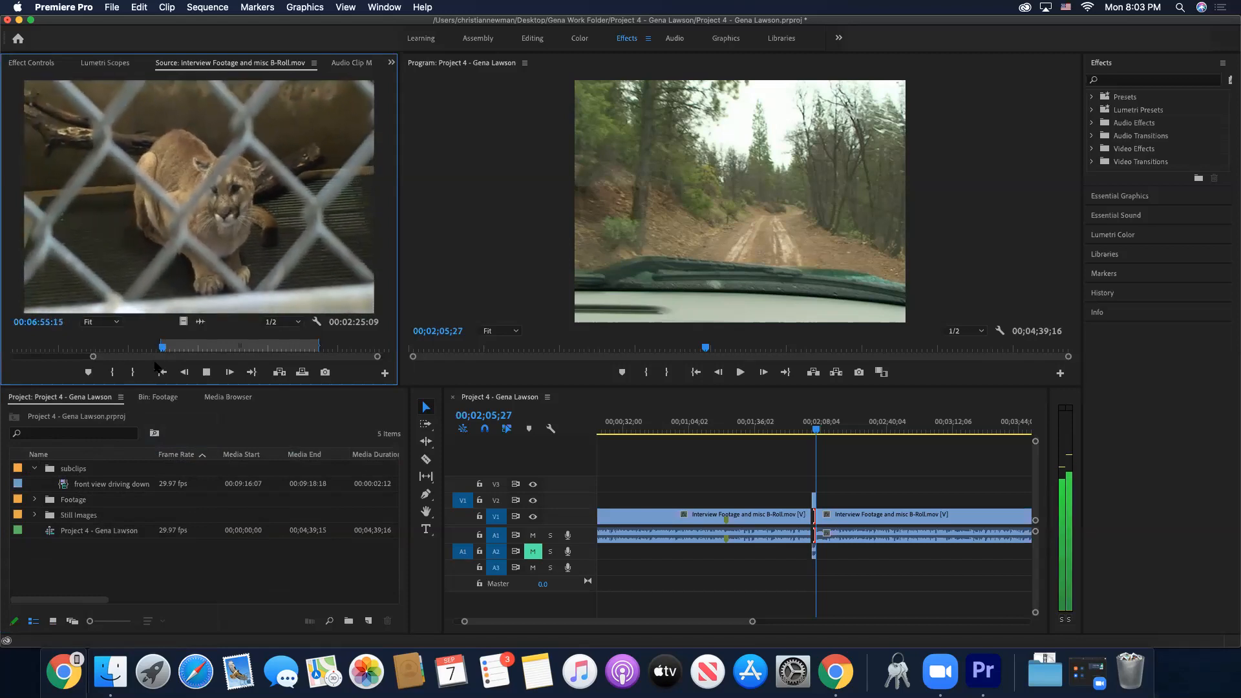
key("space")
key("o")
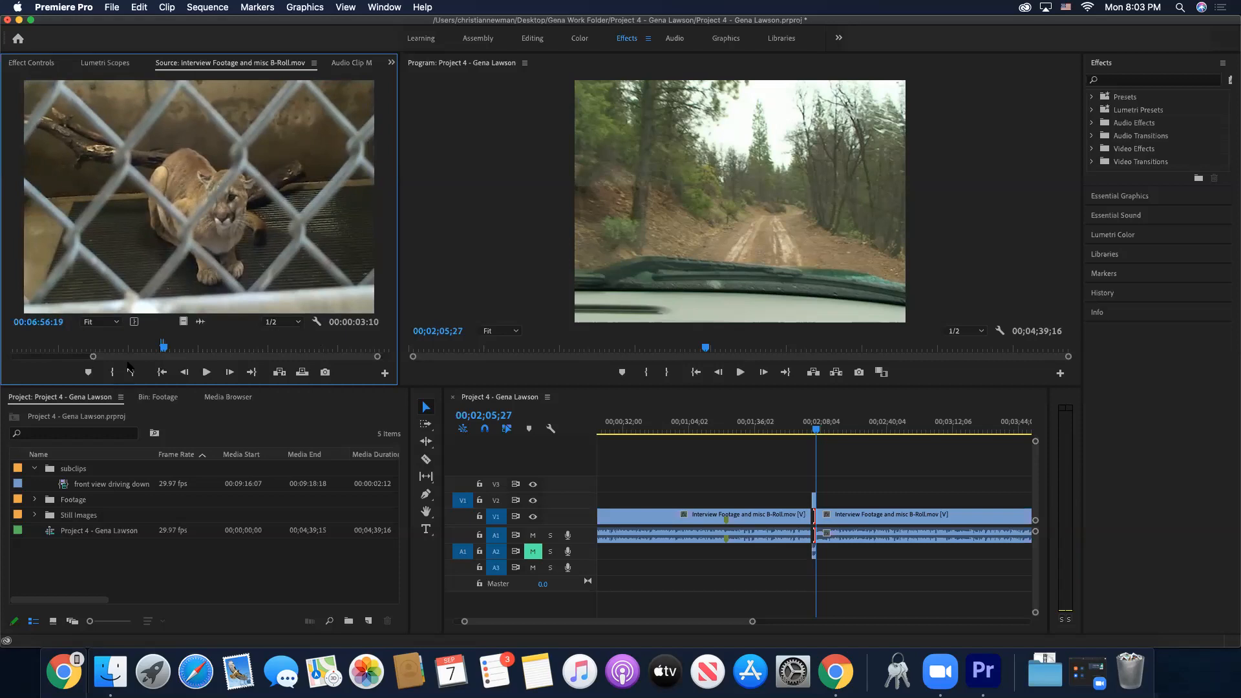
- Make a subclip named "bobcat in cage" from the marked range, move it into the subclips bin, and collapse the bin
right_click(200, 179)
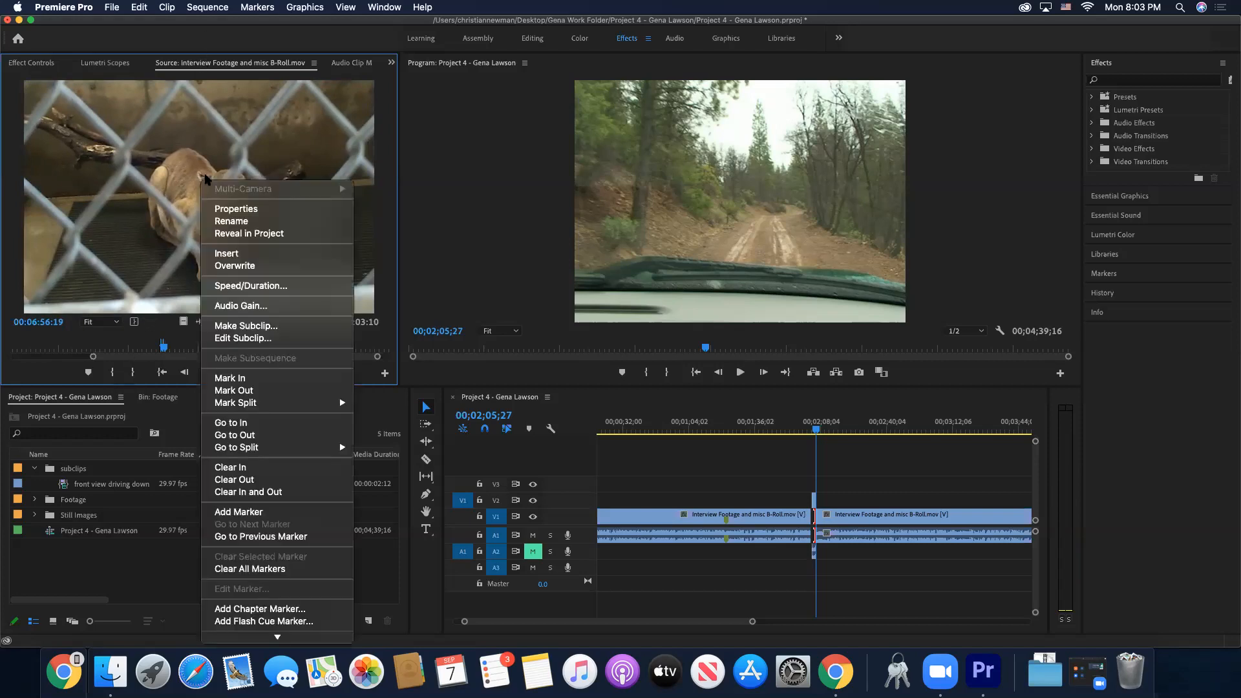
left_click(257, 327)
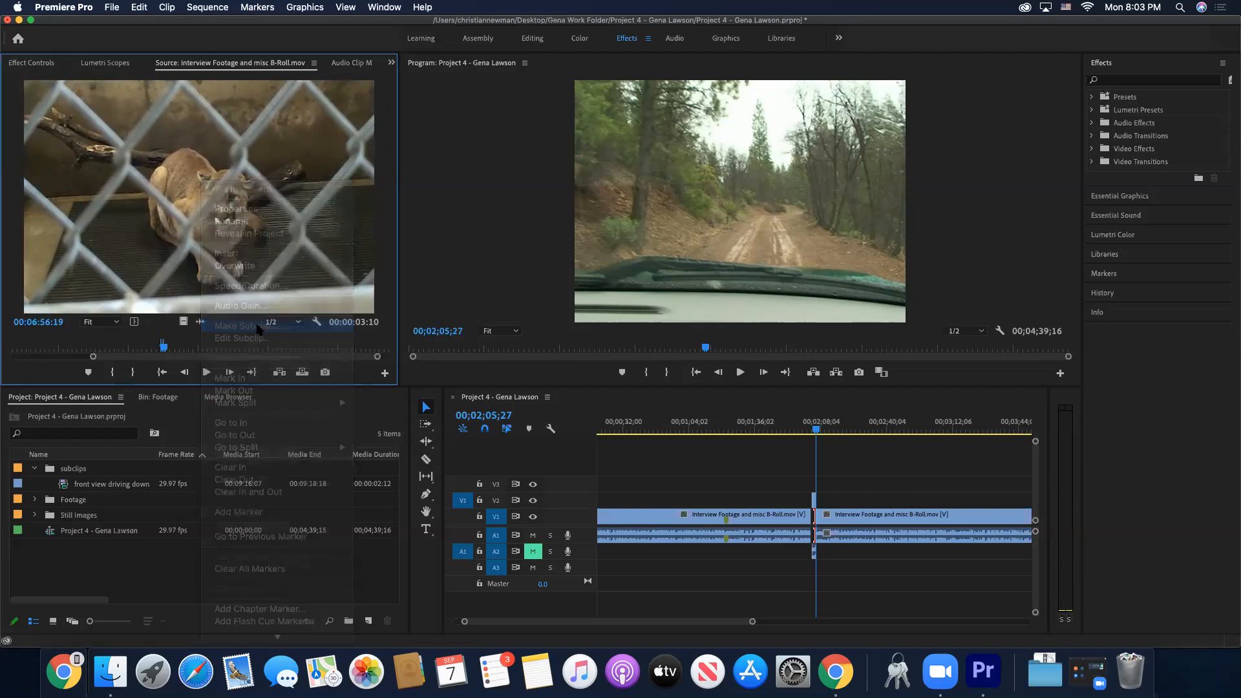
type("bobcat in cage")
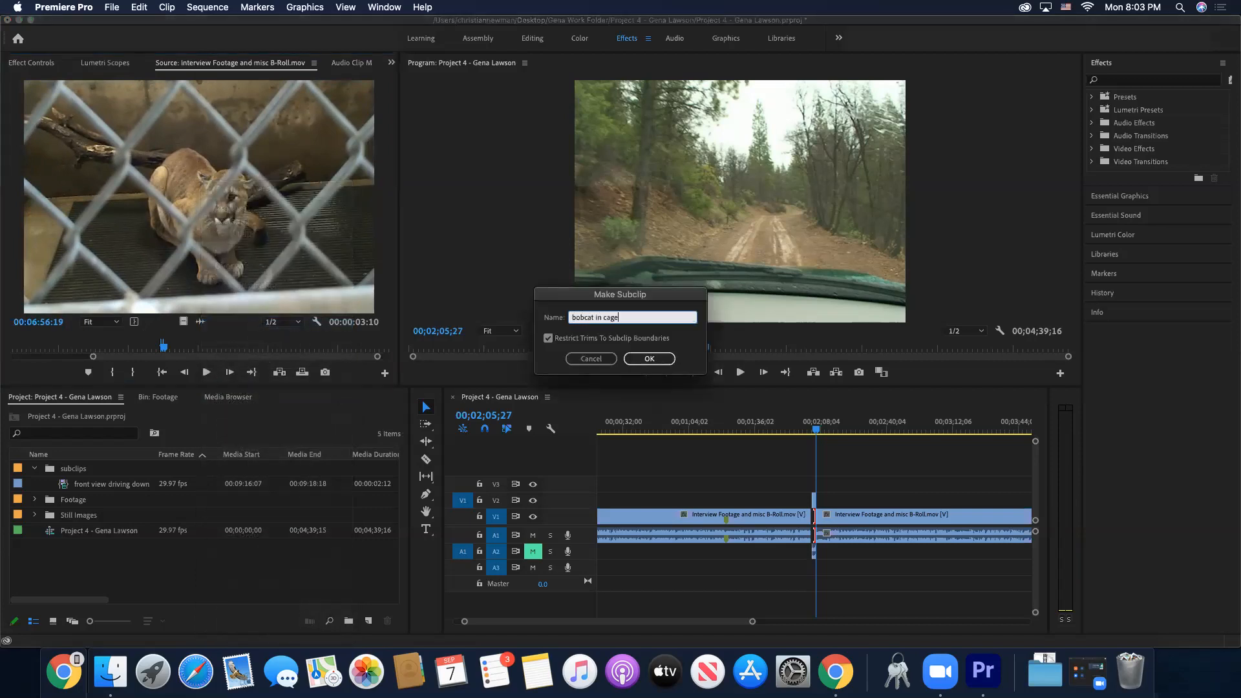
key("Return")
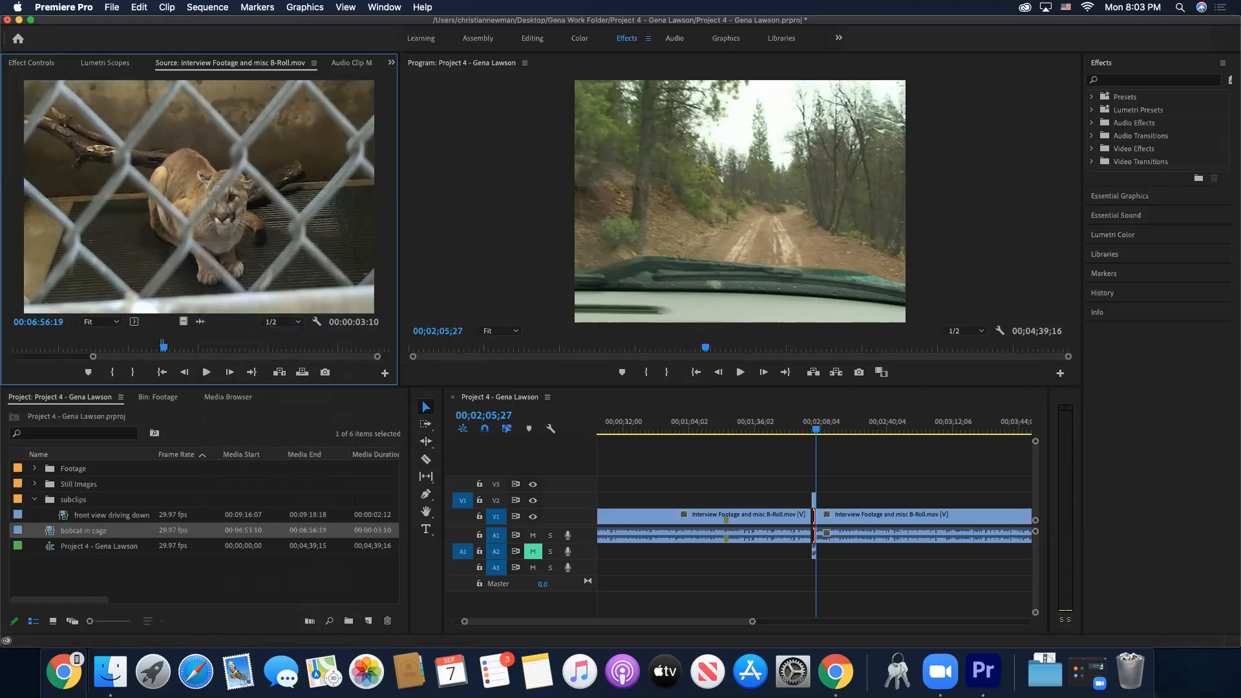
left_click(67, 536)
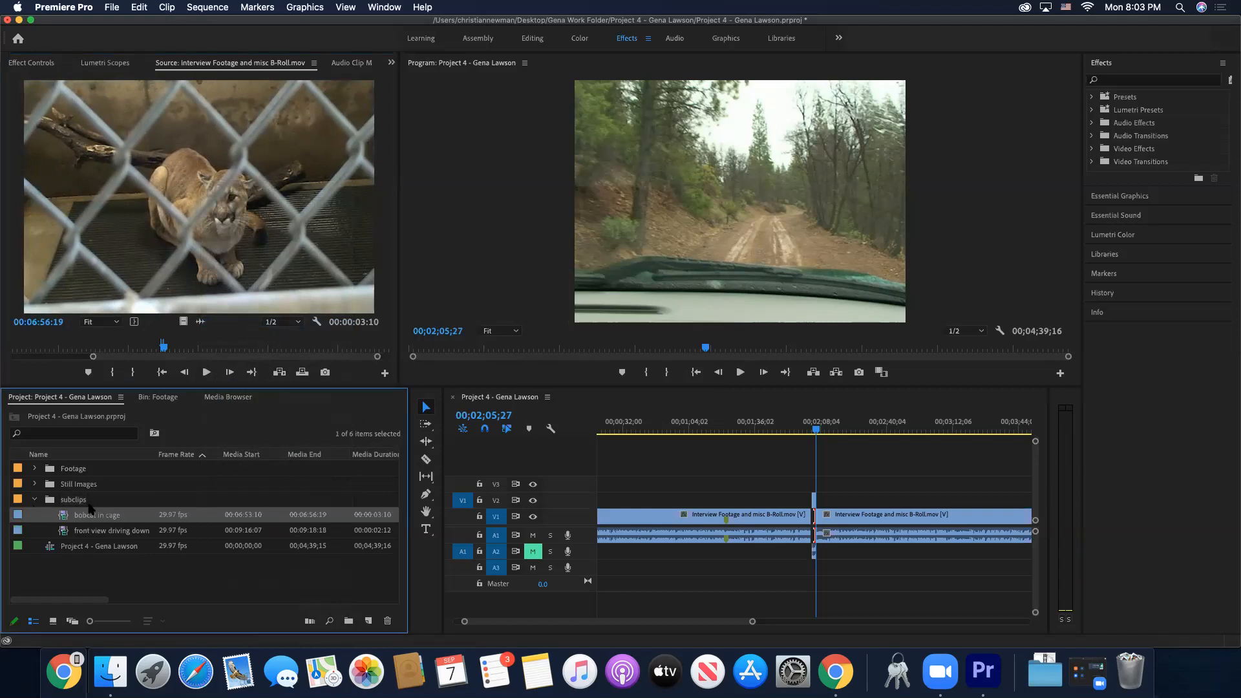
left_click(35, 500)
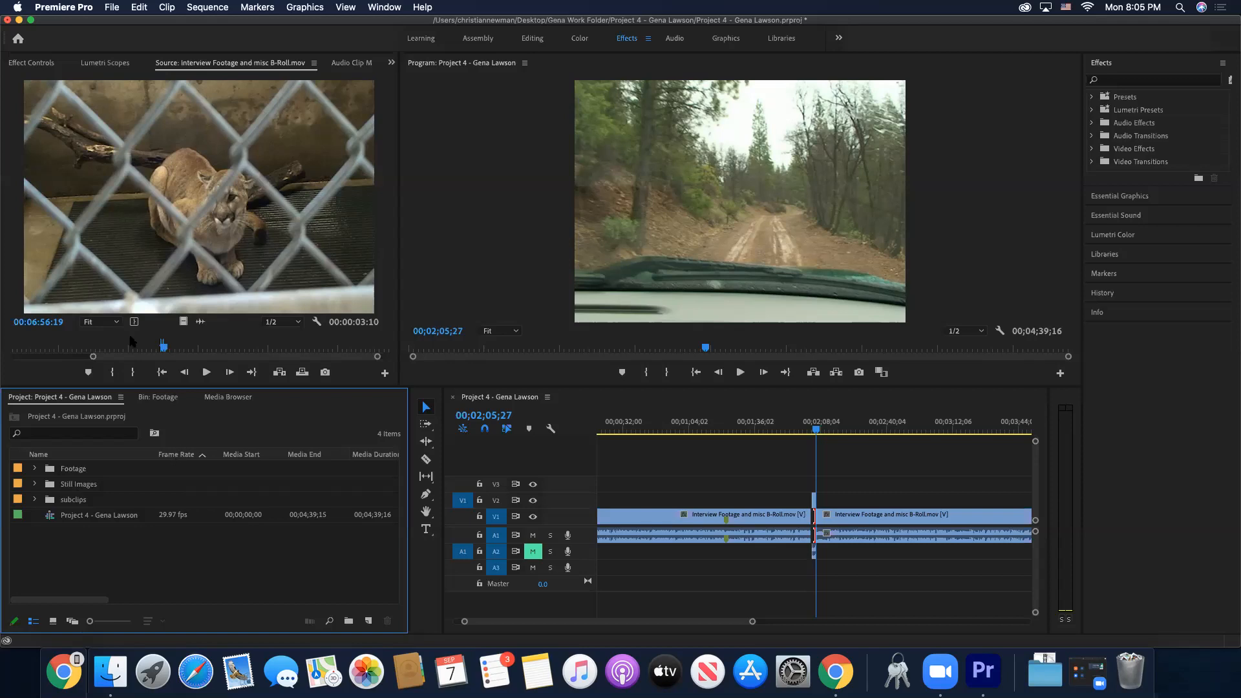
- Add a sequence marker at 00;03;13;05 and name it "new angle give b roll here"
right_click(194, 192)
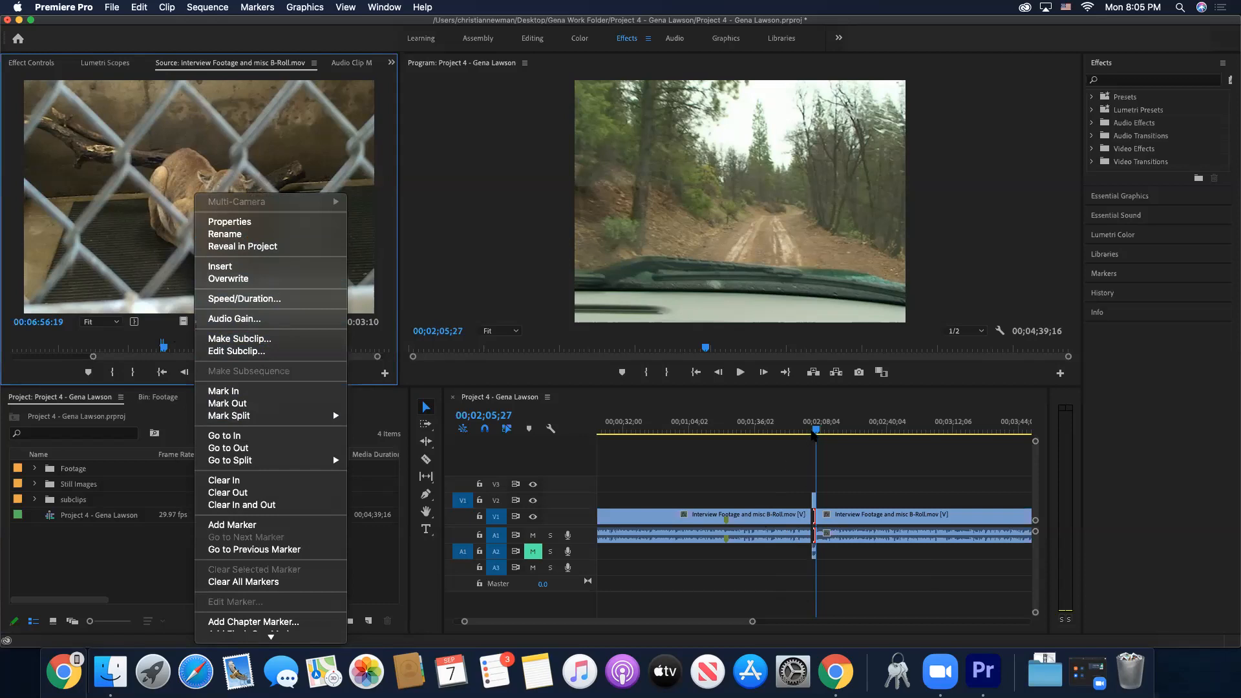
left_click(813, 434)
left_click(644, 430)
left_click_drag(647, 431, 955, 428)
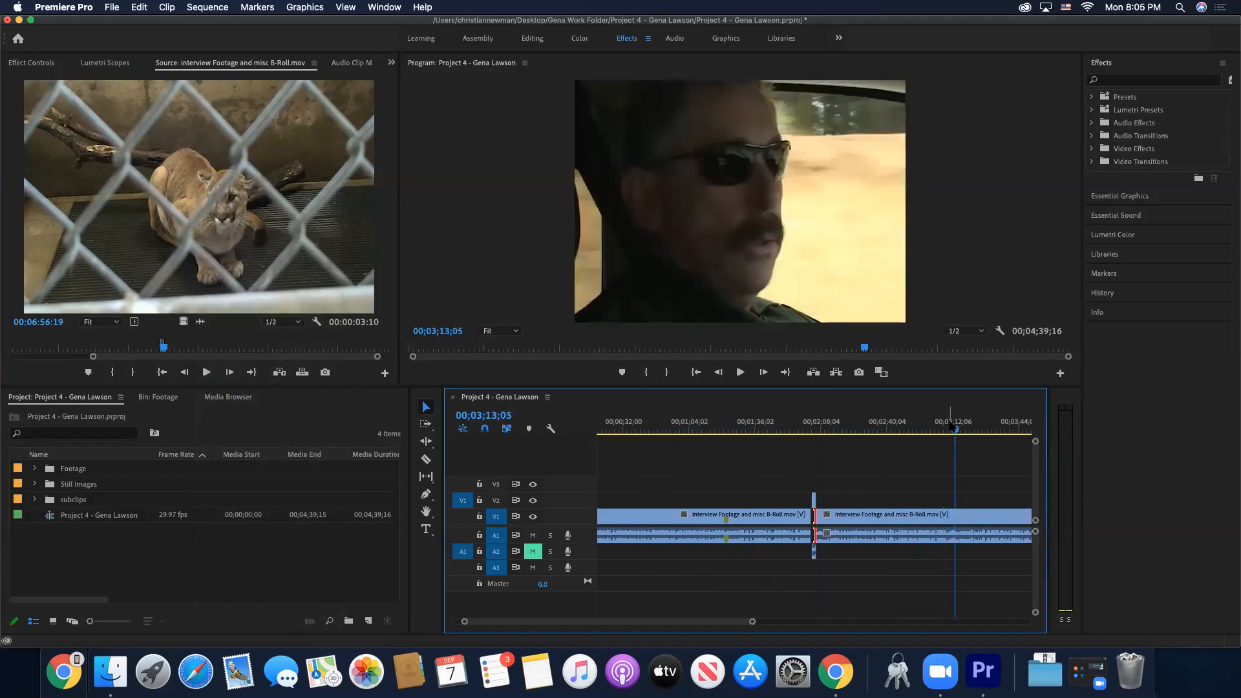
key("m")
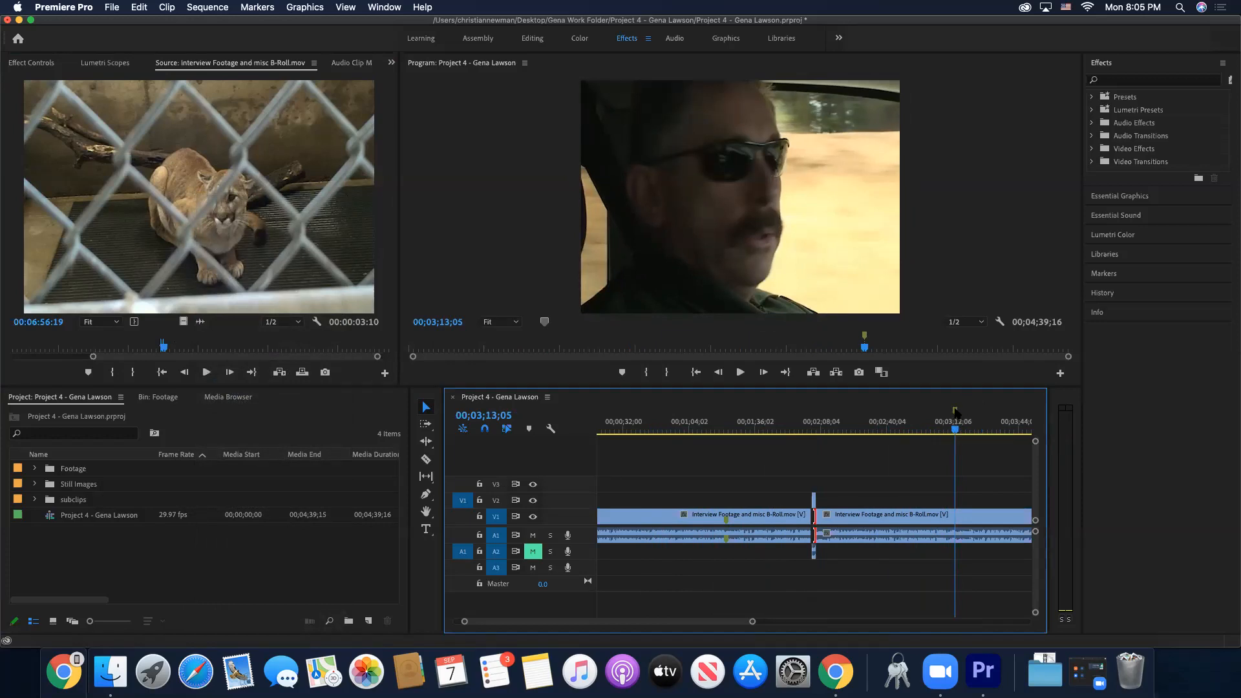
double_click(955, 411)
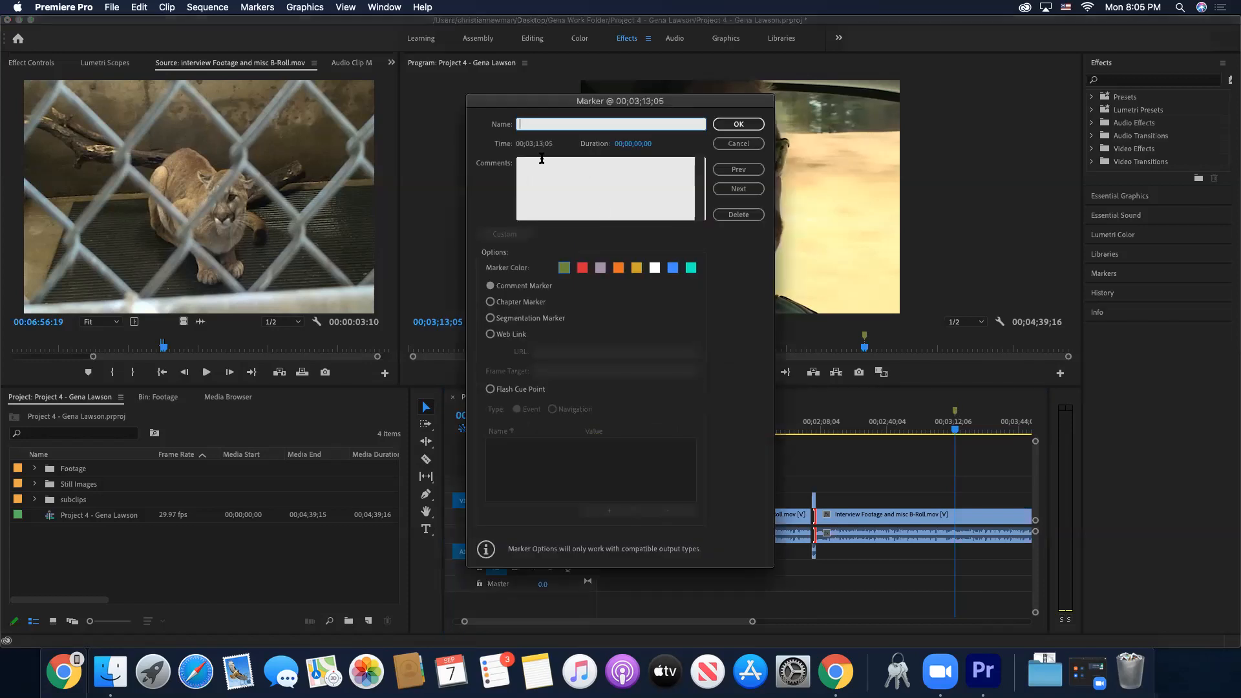
type("new angle give b roll here")
key("Return")
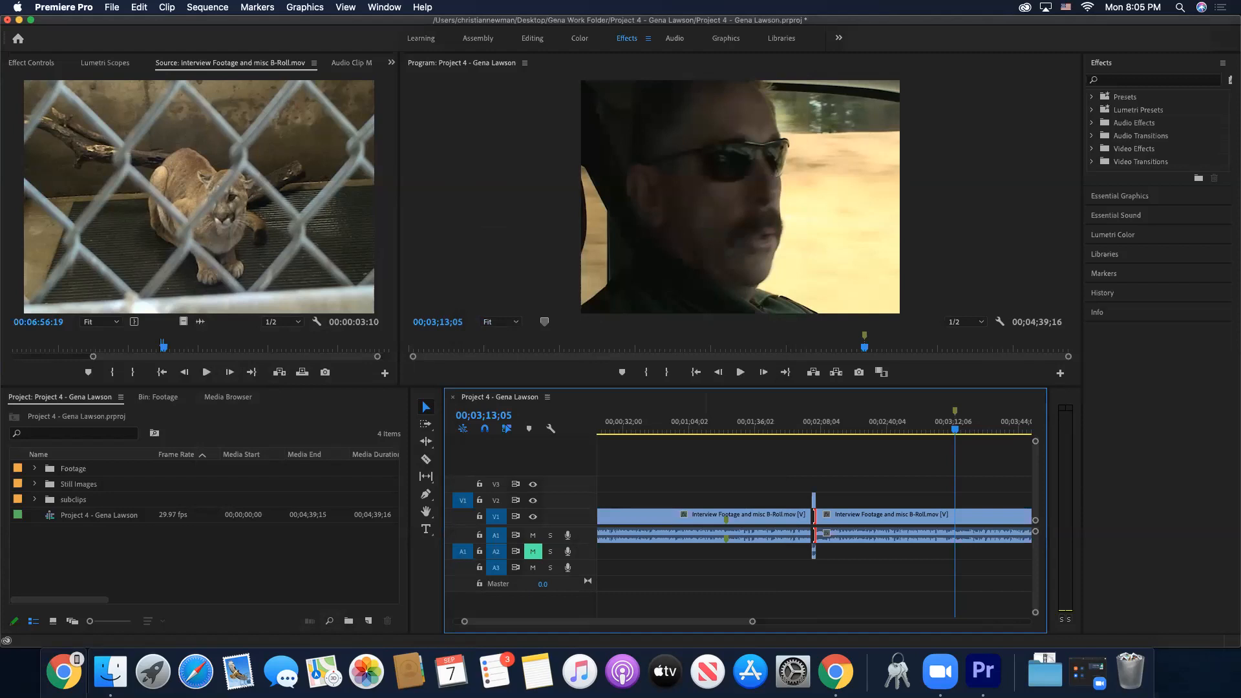
left_click(163, 344)
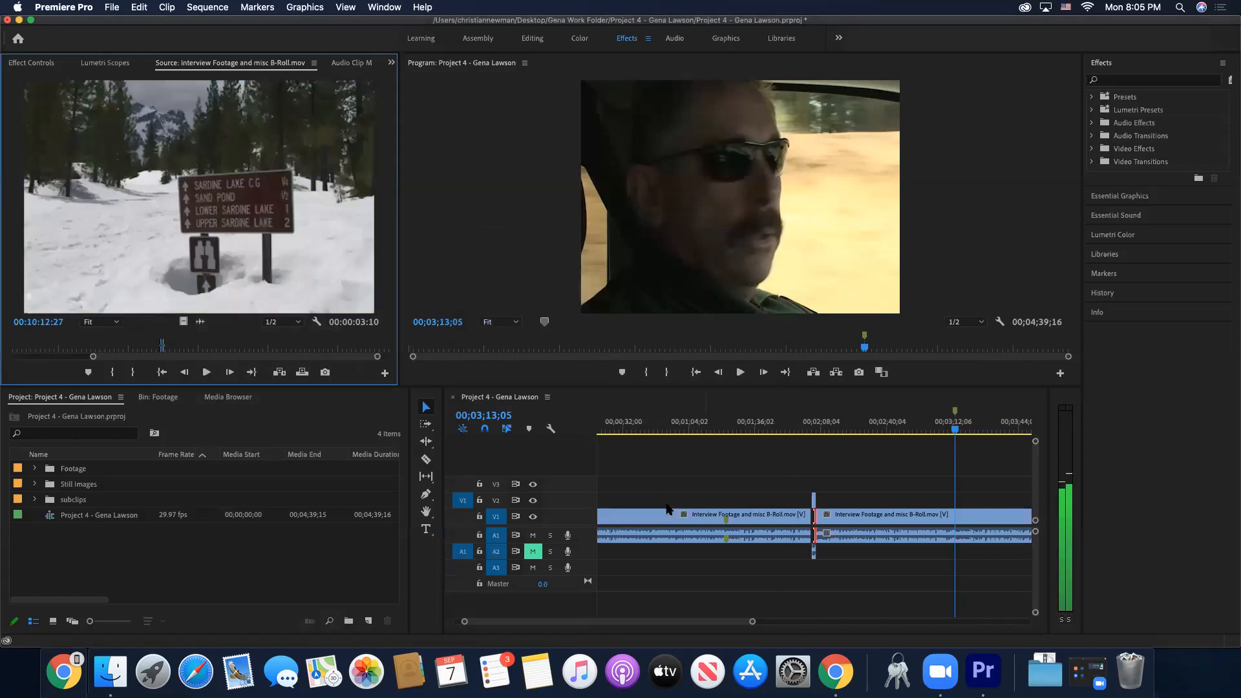
key("Down")
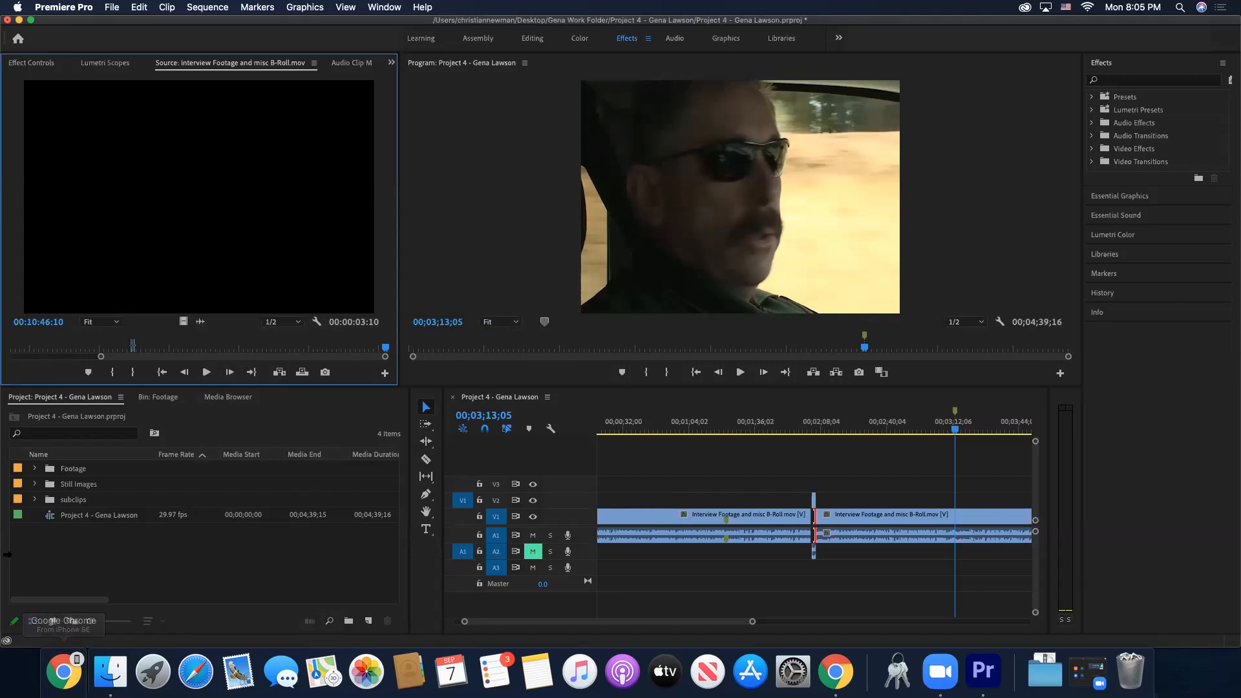
left_click(532, 39)
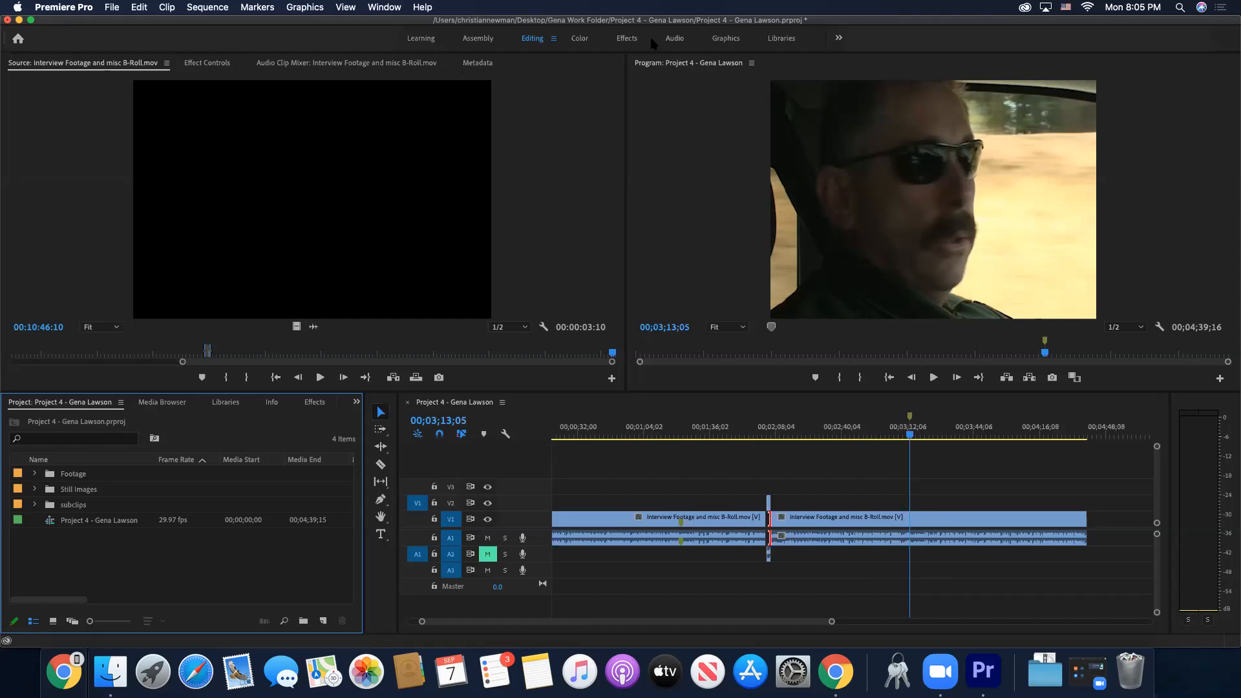
left_click(611, 235)
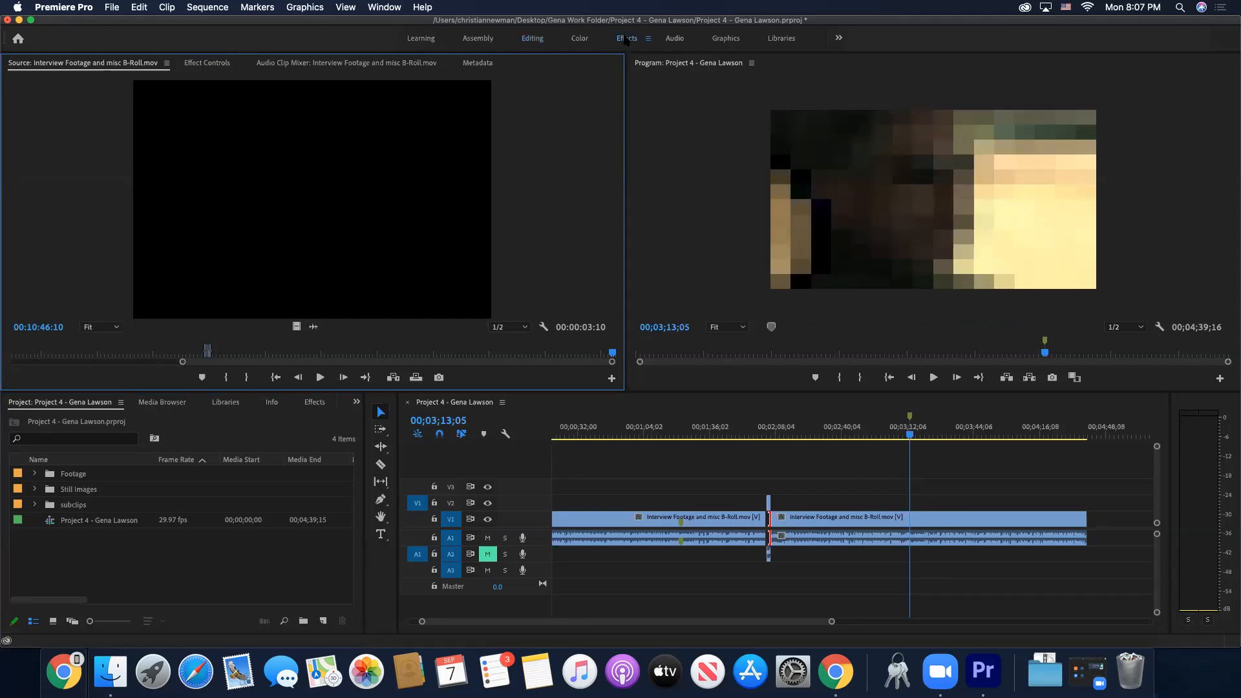
left_click(626, 39)
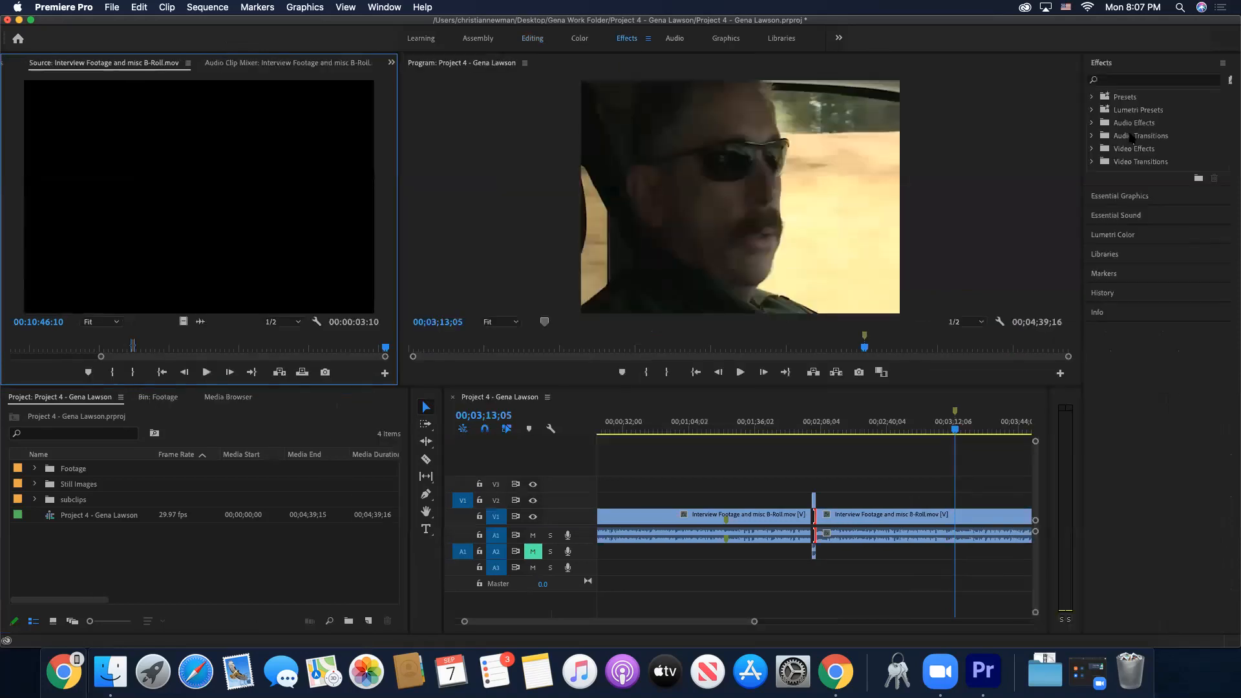
- Apply the Cross Dissolve video transition to the start of the first interview clip on V1
left_click(1093, 162)
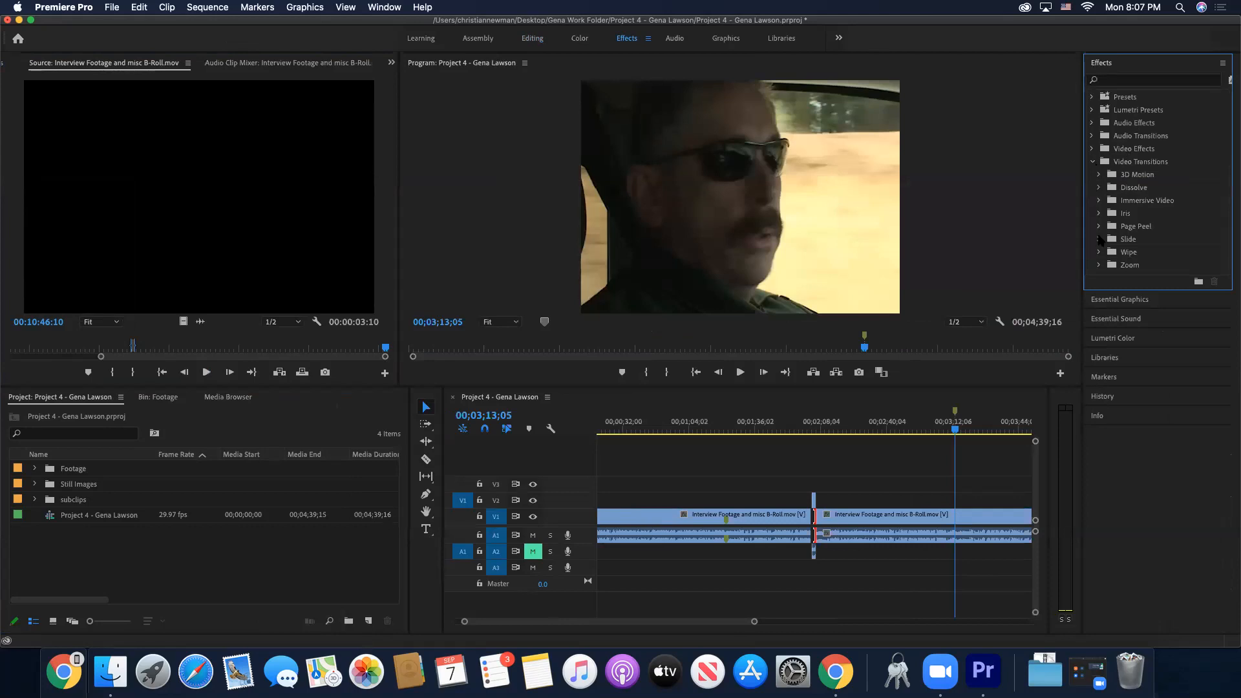
left_click(1099, 188)
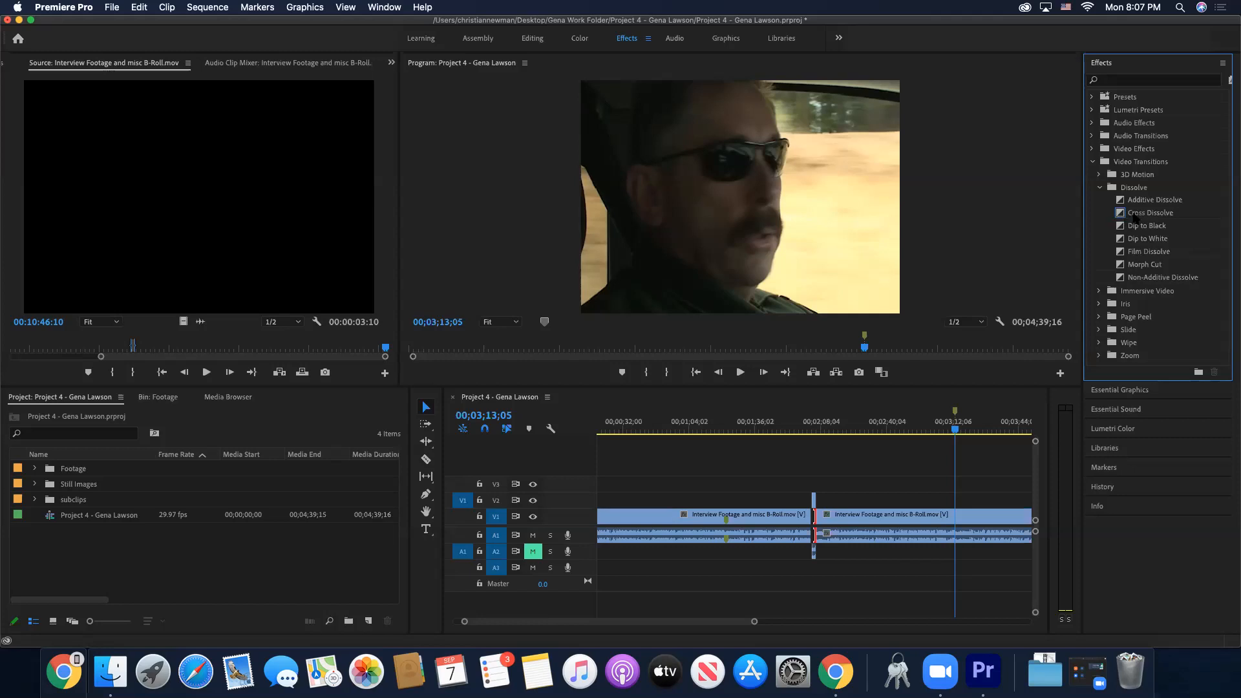
left_click_drag(1136, 218, 608, 526)
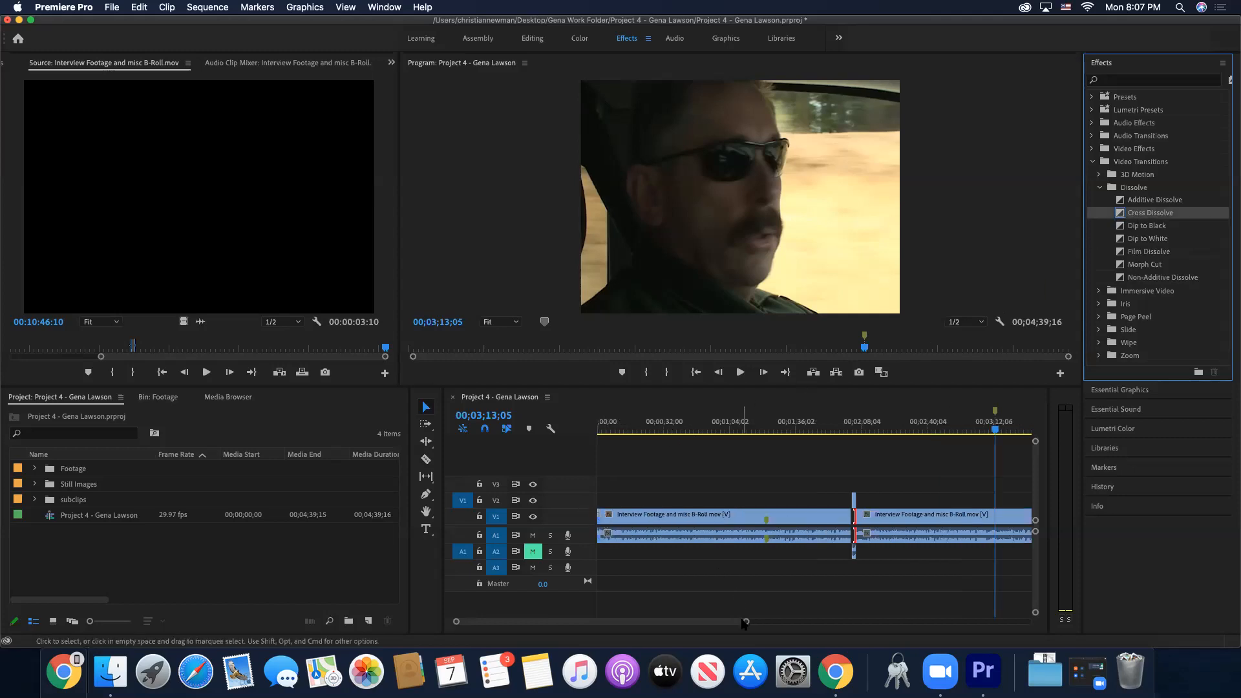
left_click_drag(745, 622, 632, 625)
left_click_drag(816, 412, 397, 462)
left_click_drag(608, 623, 505, 622)
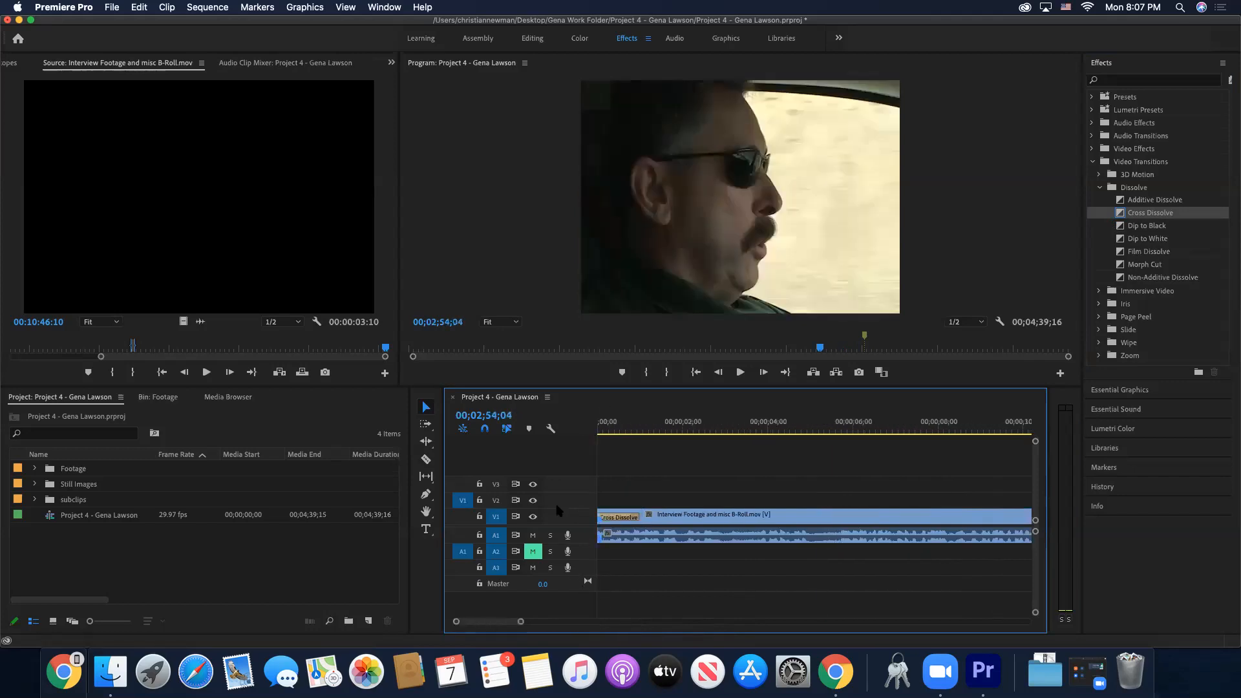
- Try lengthening the opening Cross Dissolve to about four seconds with the playhead at 00;00;00;08, and undo the change
key("super+d")
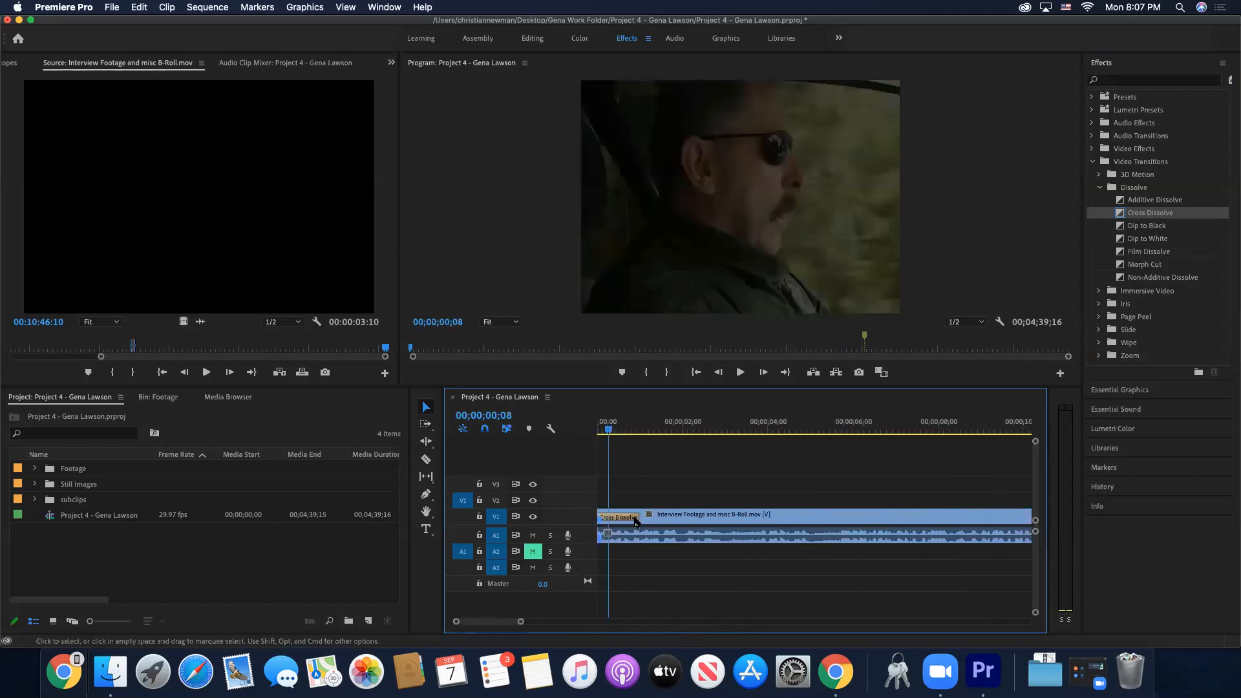
left_click_drag(636, 521, 782, 515)
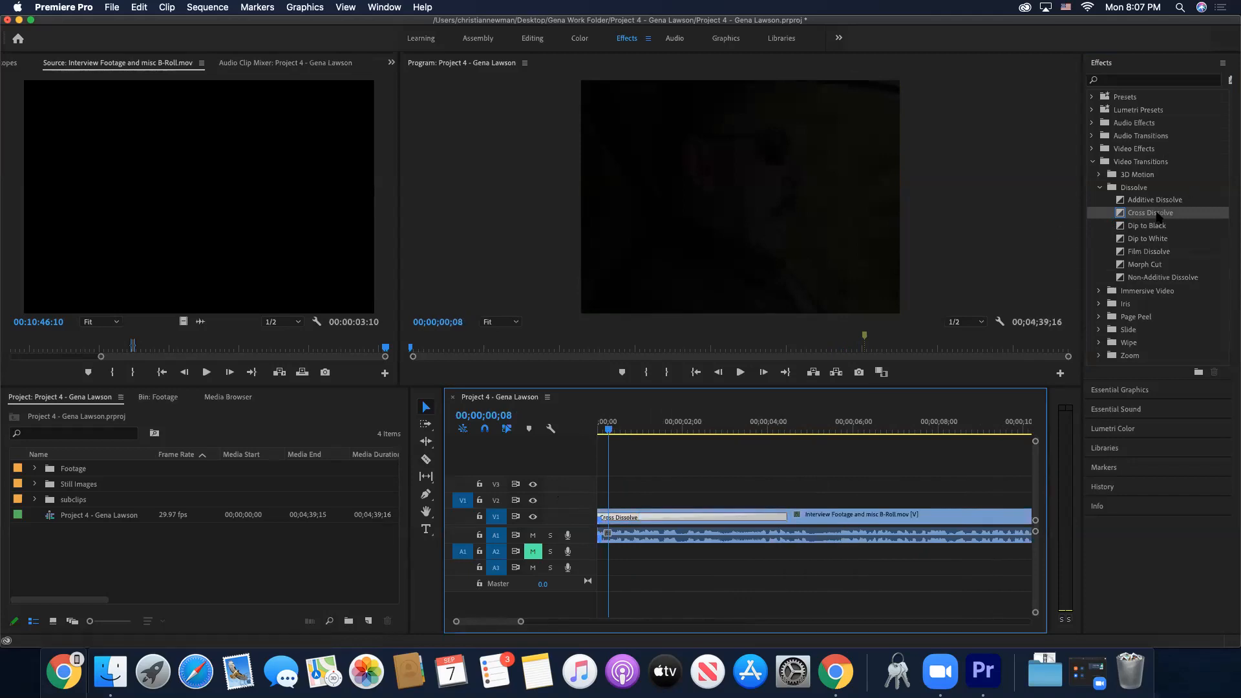
key("ctrl+z")
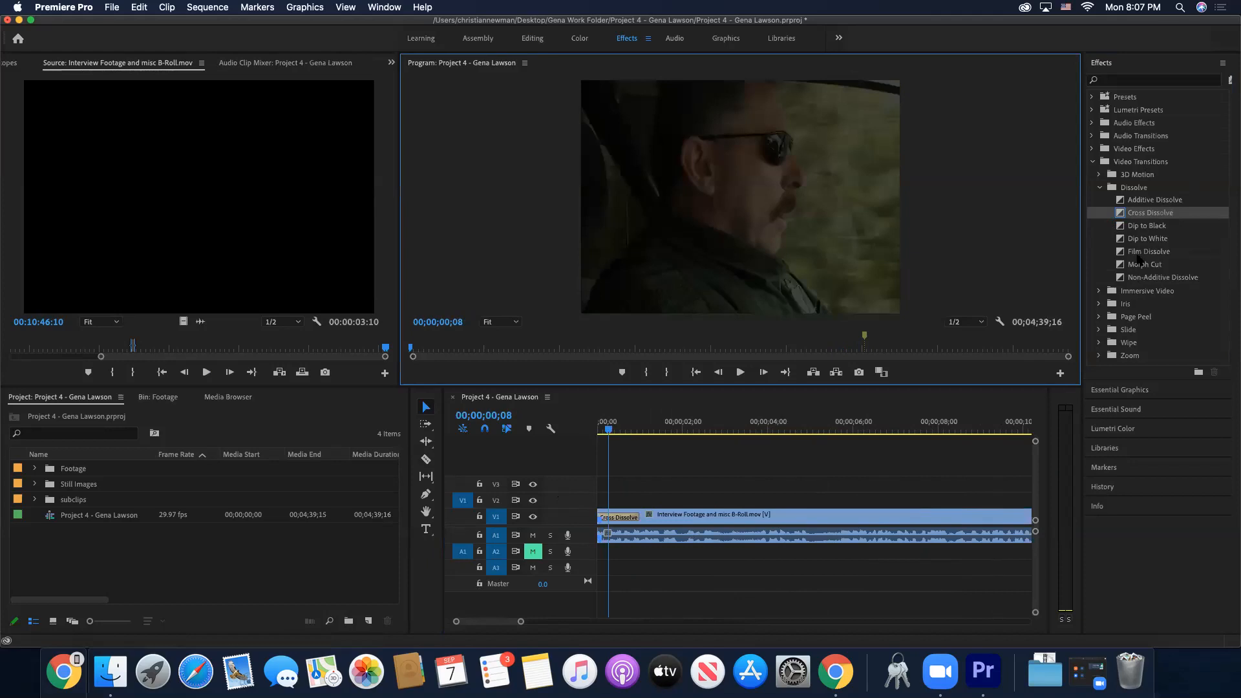
- Apply the Exponential Fade audio crossfade to the start of the first interview clip on A1
left_click(1111, 412)
left_click(1102, 64)
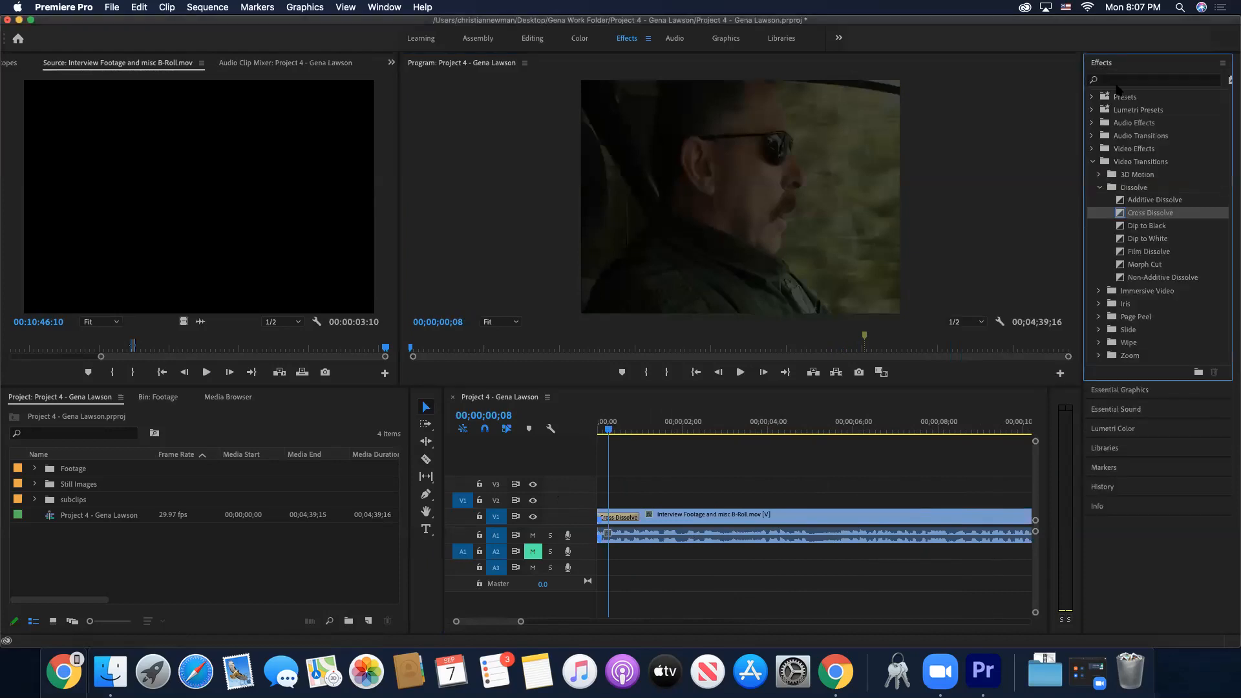
left_click(1093, 136)
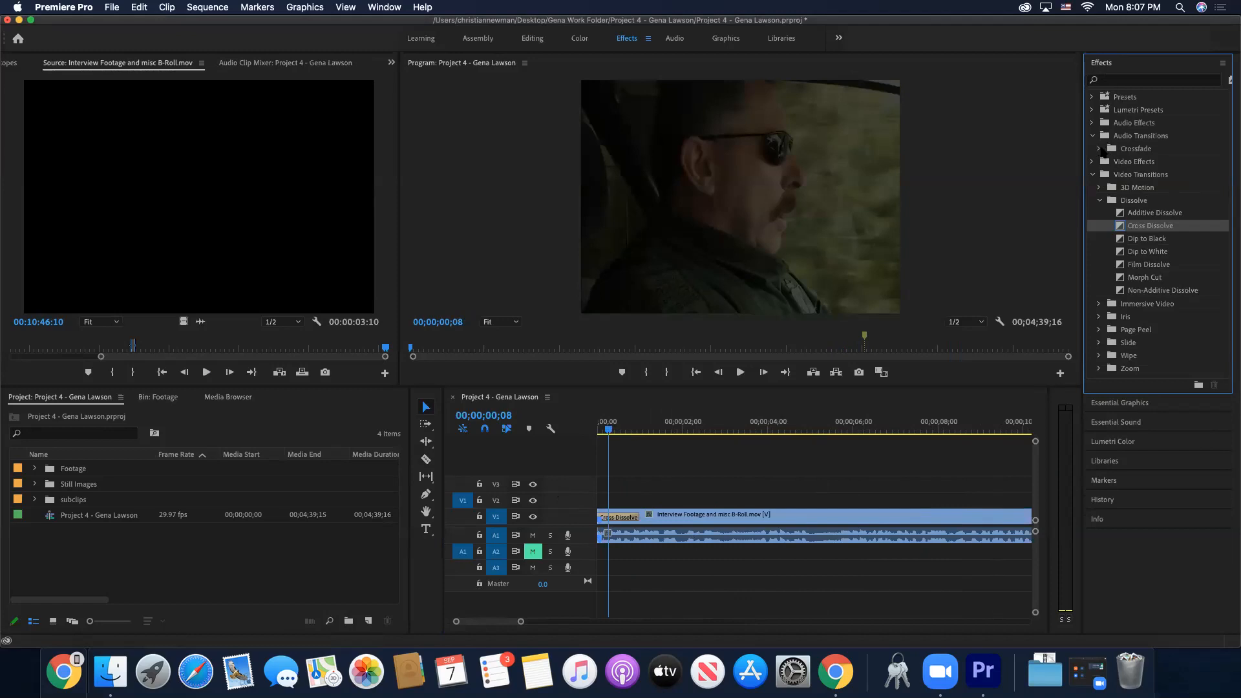
left_click(1127, 150)
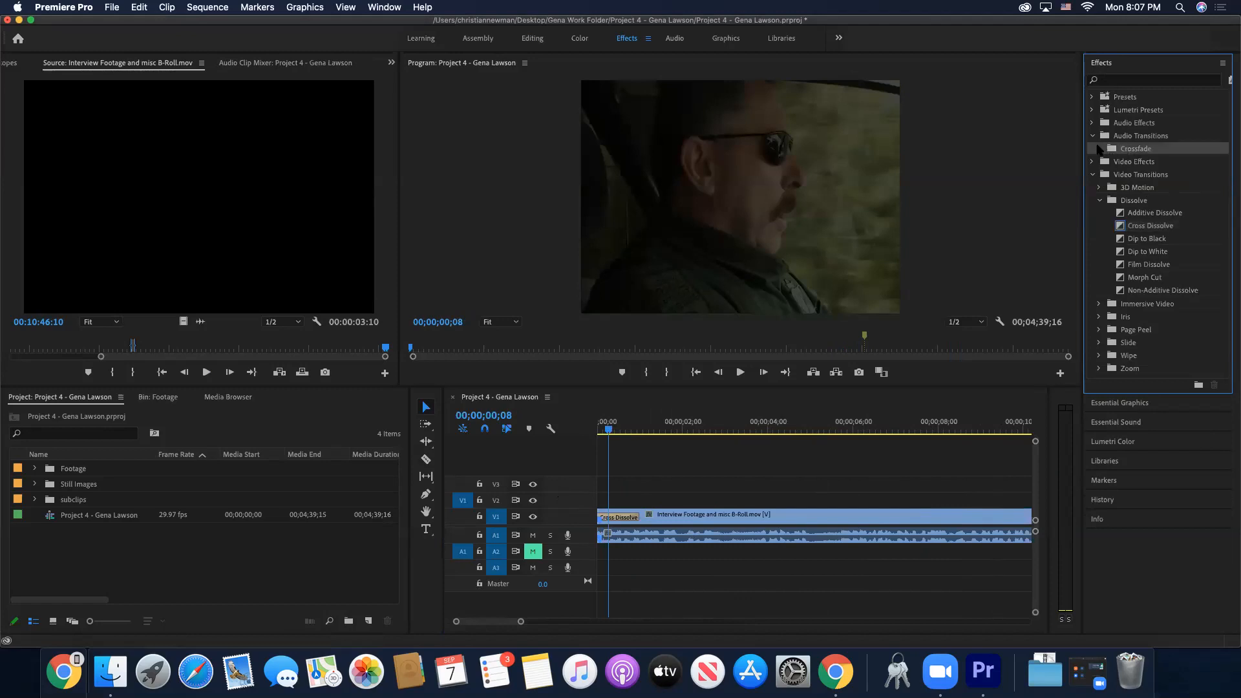
left_click(1100, 148)
left_click_drag(1161, 189, 603, 540)
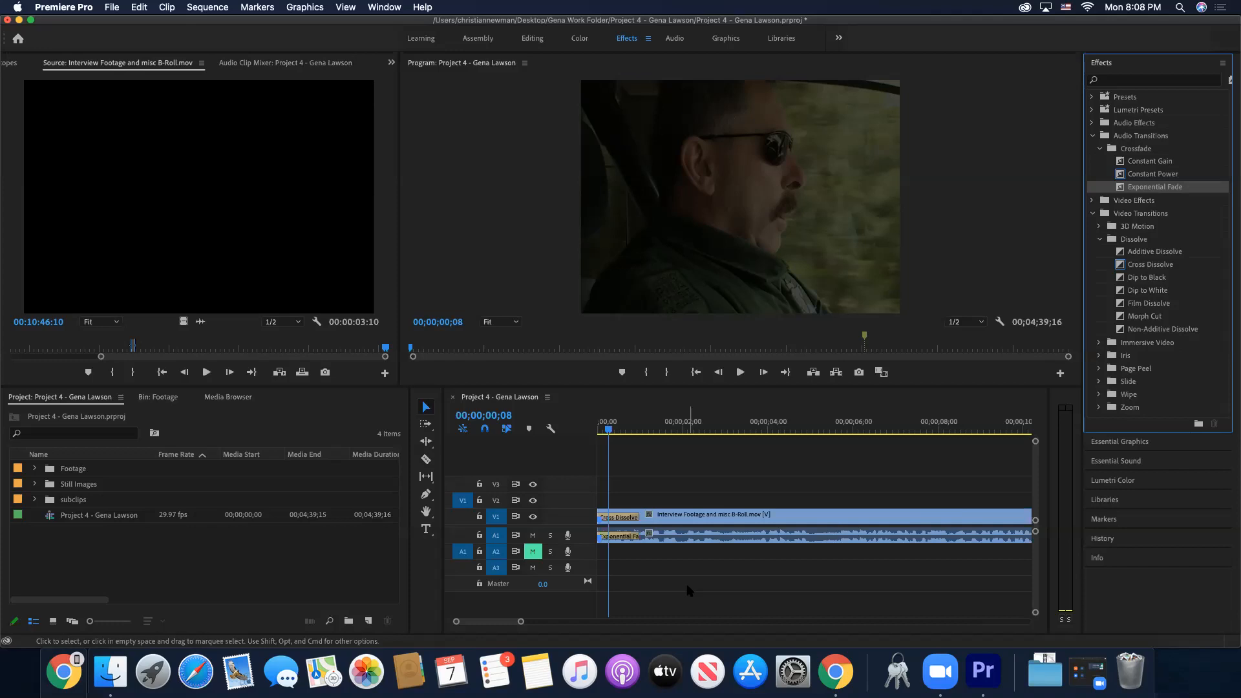
- Apply Scale to Frame Size to the first interview clip on V1
left_click(750, 522)
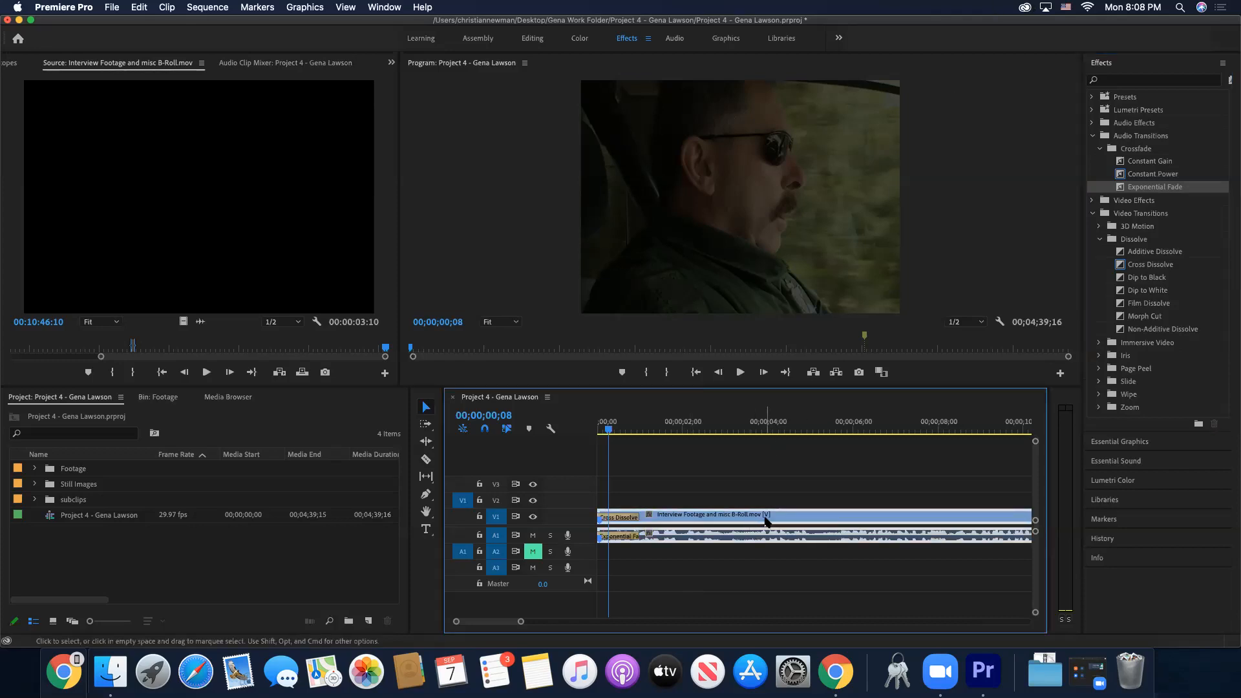
right_click(766, 522)
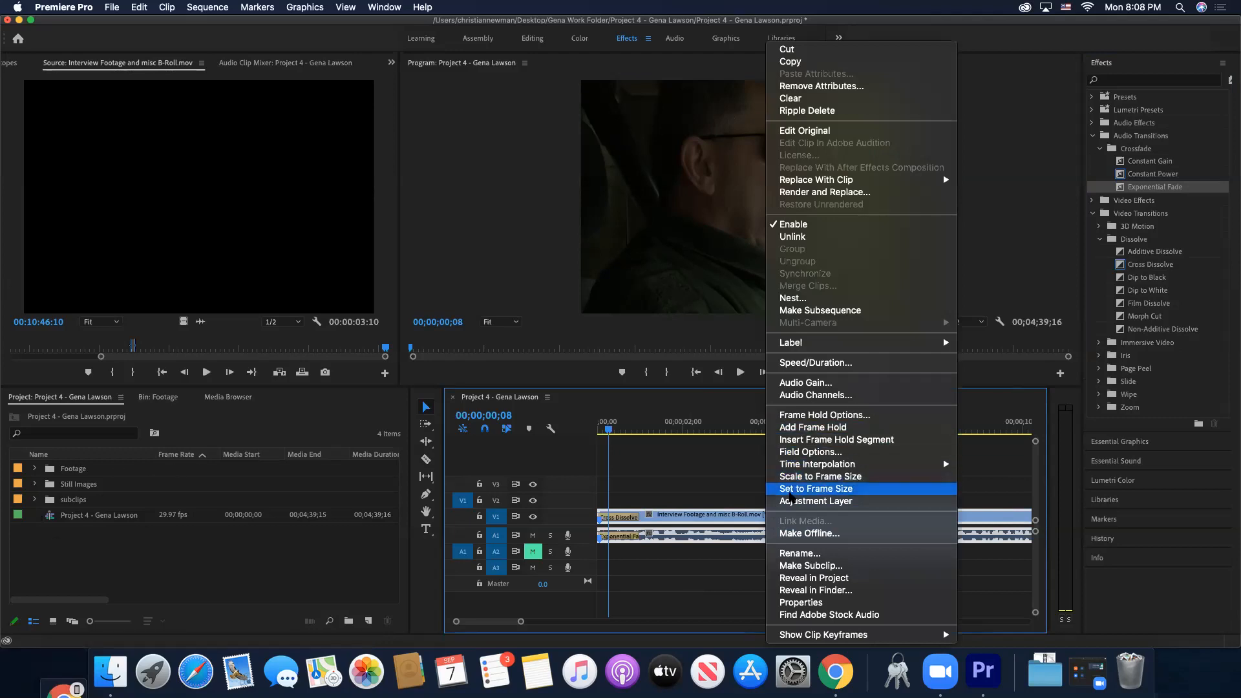
left_click(810, 479)
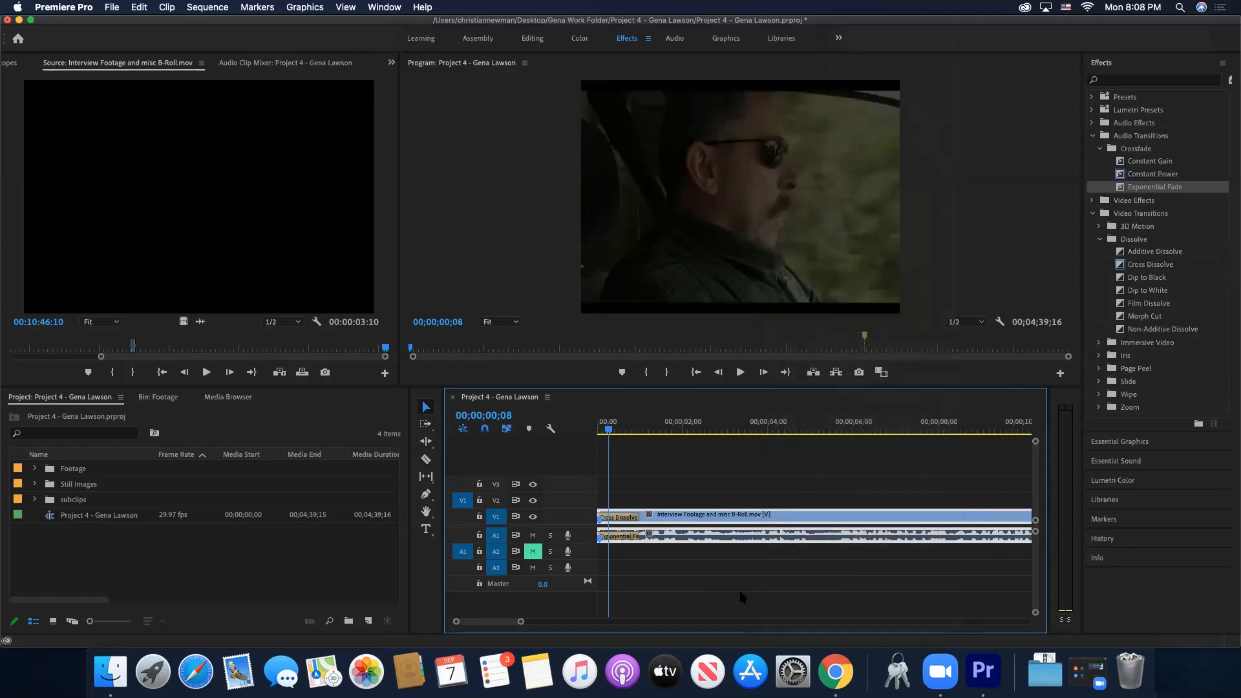
- Place bearbait_fruitbait.png from the Still Images bin on V2 at 00;00;00;08 and preview it at 00;00;02;02
left_click(34, 484)
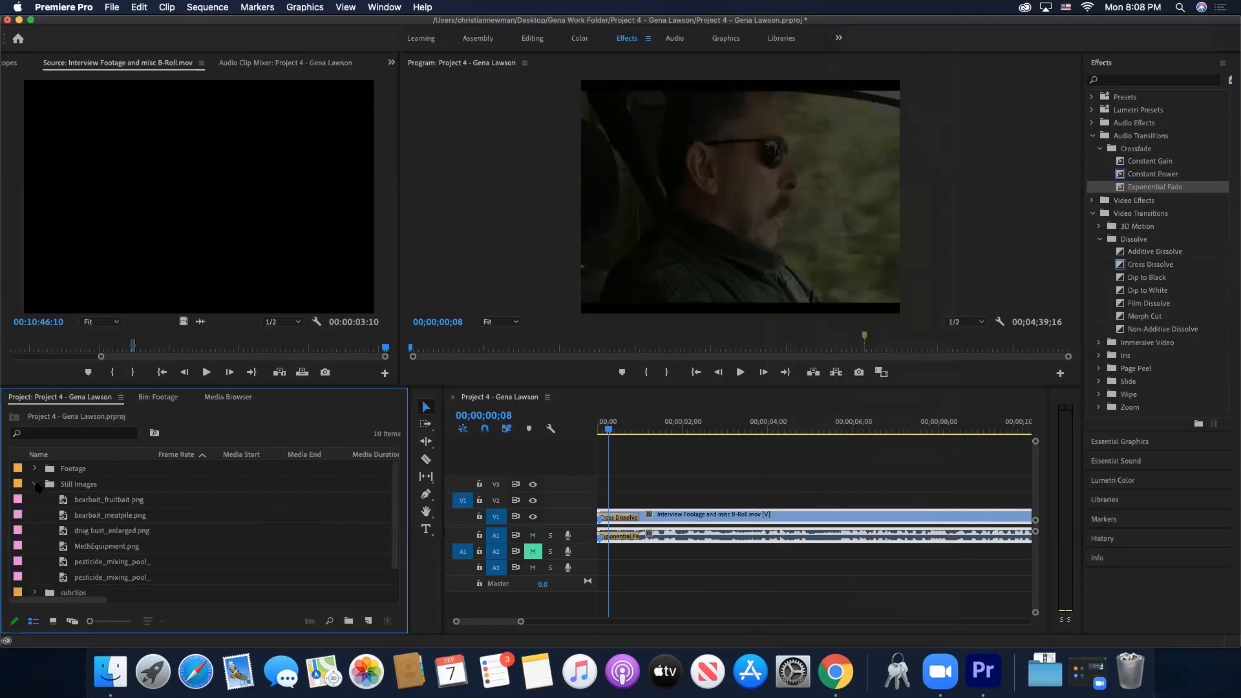
left_click(90, 500)
left_click_drag(861, 455, 611, 498)
left_click_drag(611, 422, 686, 424)
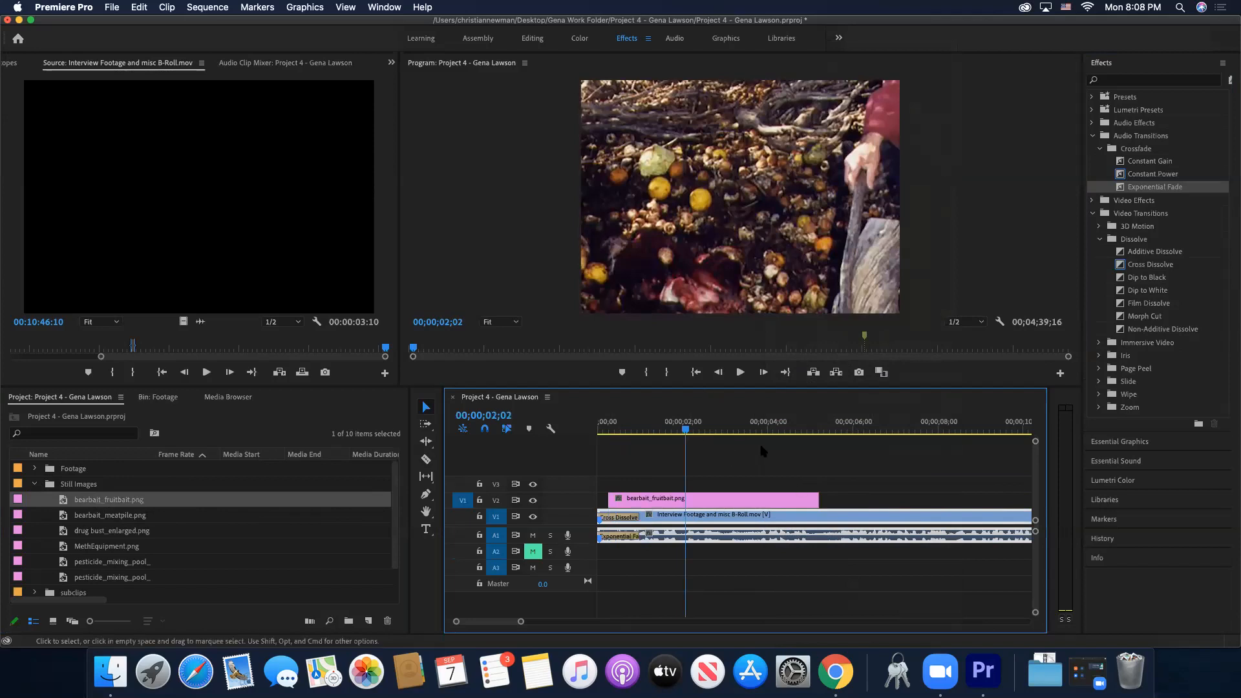
- Reframe the bearbait_fruitbait.png clip on V2 with a scale of 58 and a position of 345, 292
left_click(705, 499)
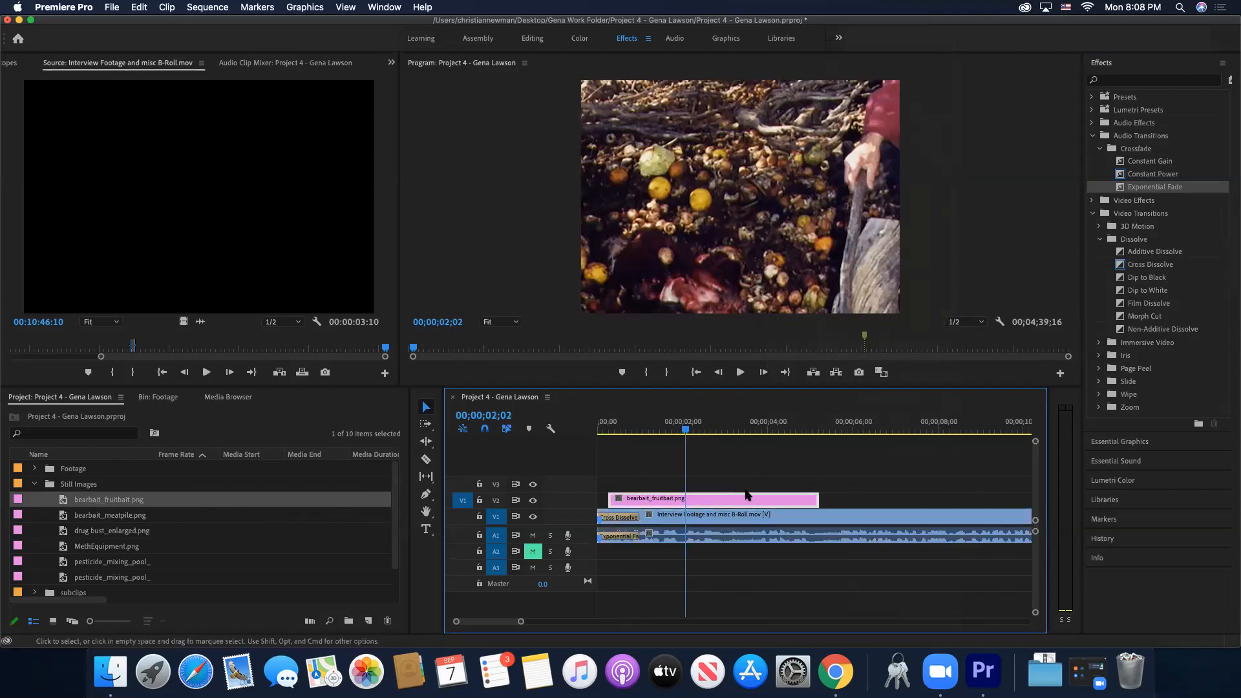
left_click(10, 65)
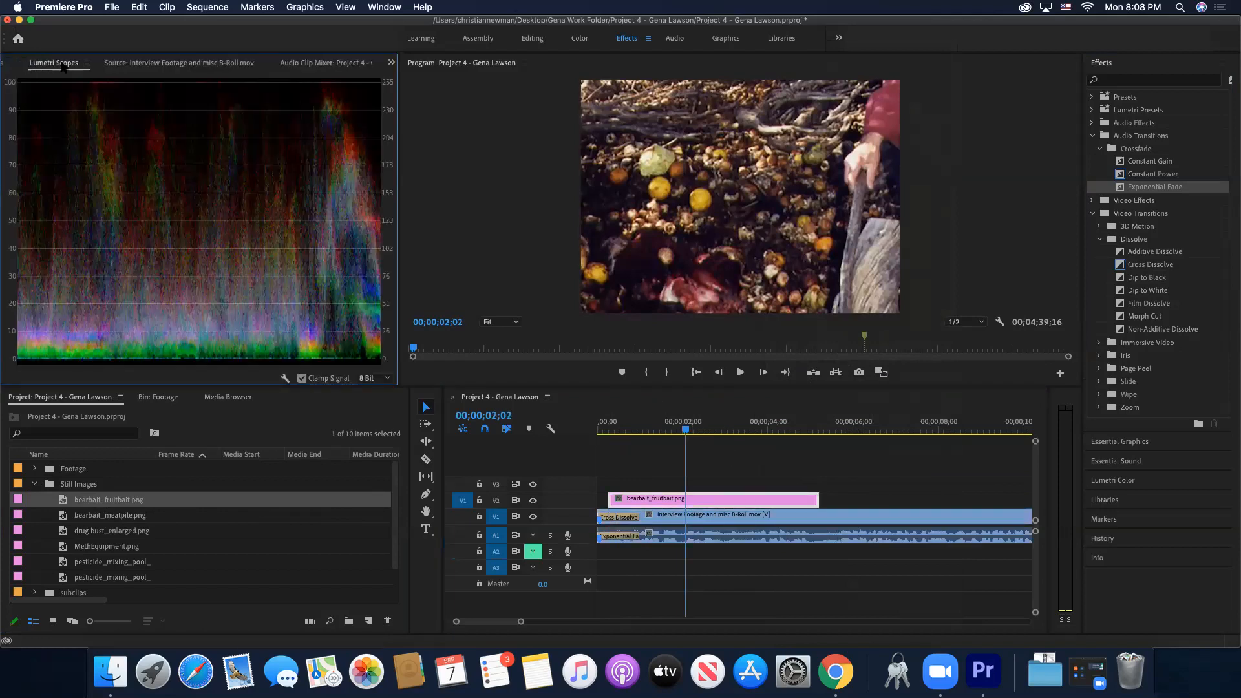
left_click(9, 66)
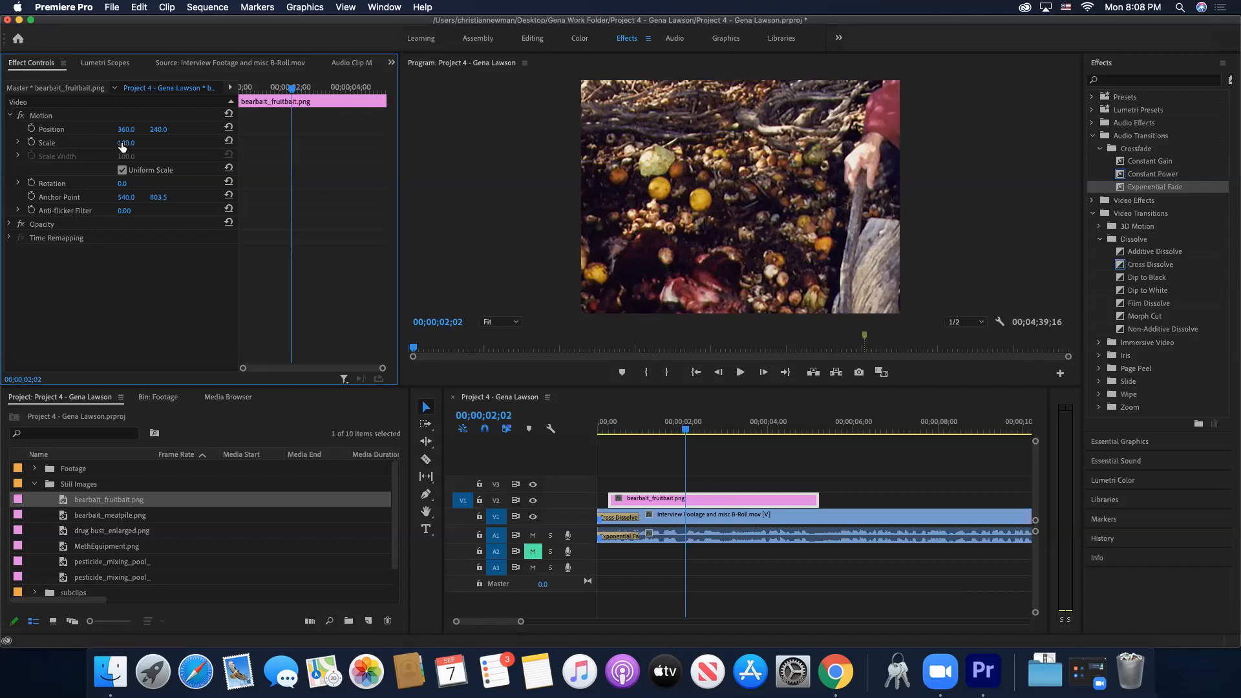
mouse_move(126, 143)
left_mouse_down()
mouse_move(93, 143)
mouse_move(192, 129)
mouse_move(116, 130)
mouse_move(135, 143)
left_mouse_up()
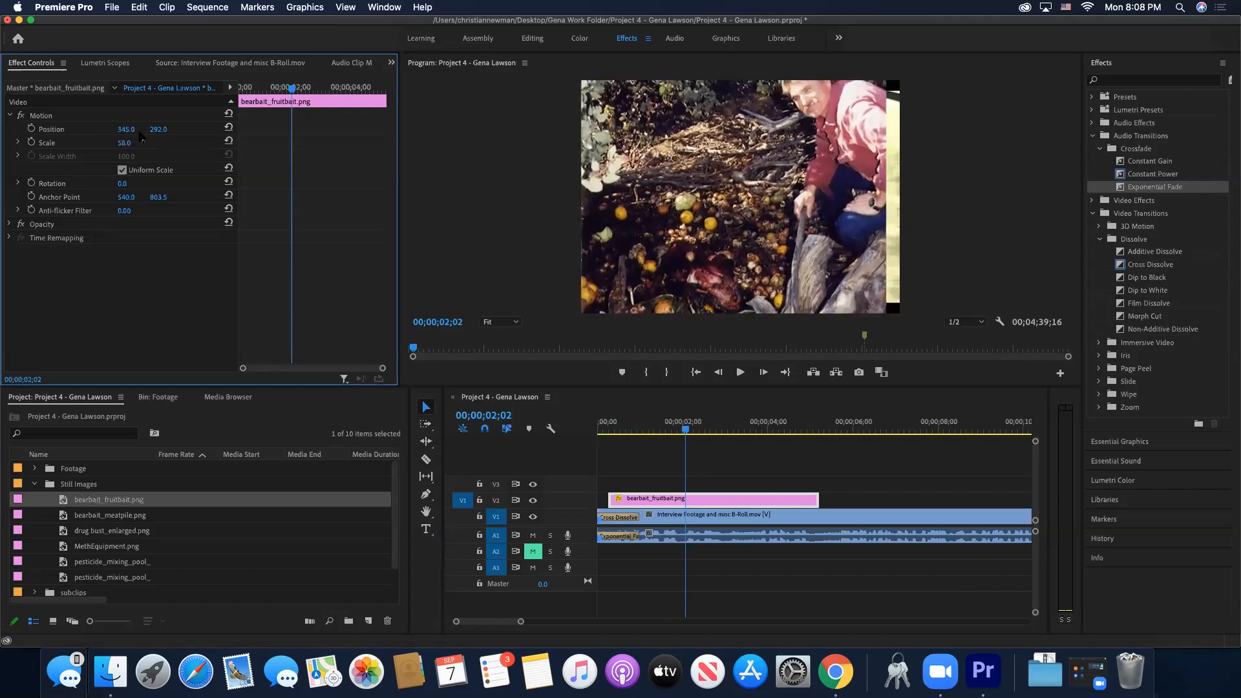